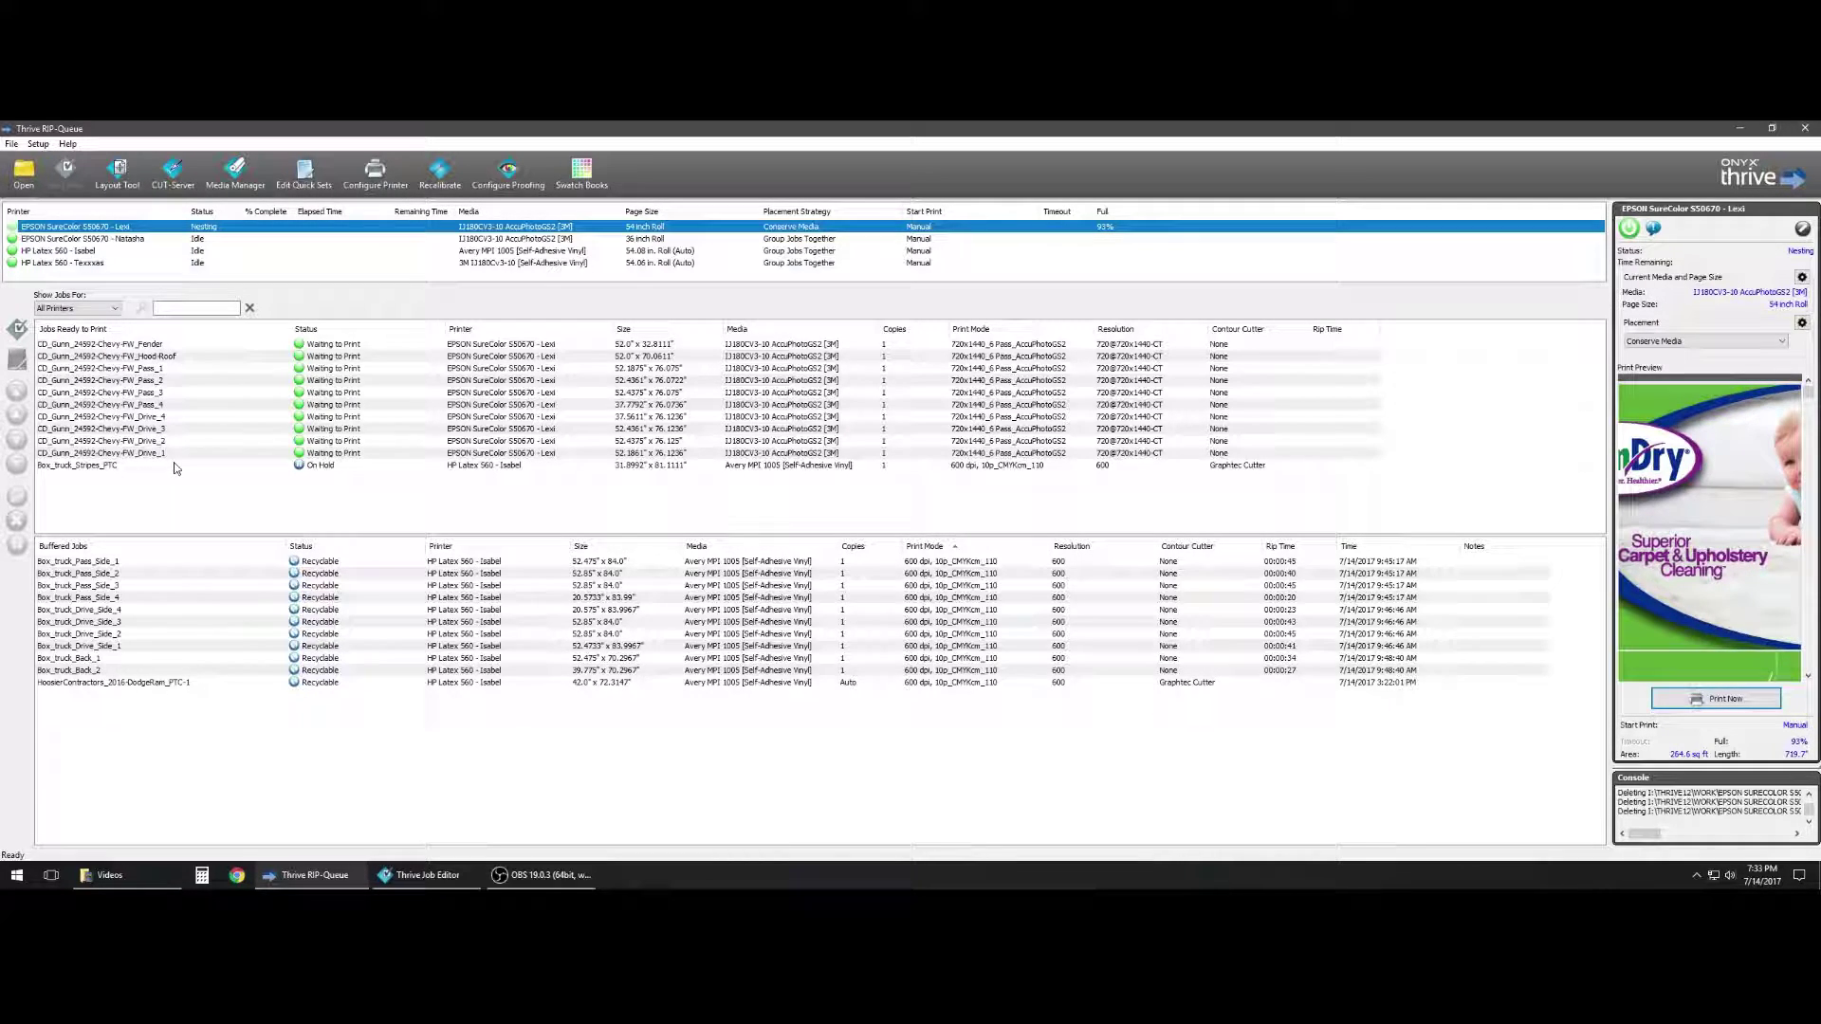
Look through the Chevy Pass_1 to Pass_4 jobs one by one
{"action": "left_click", "coordinate": [163, 369]}
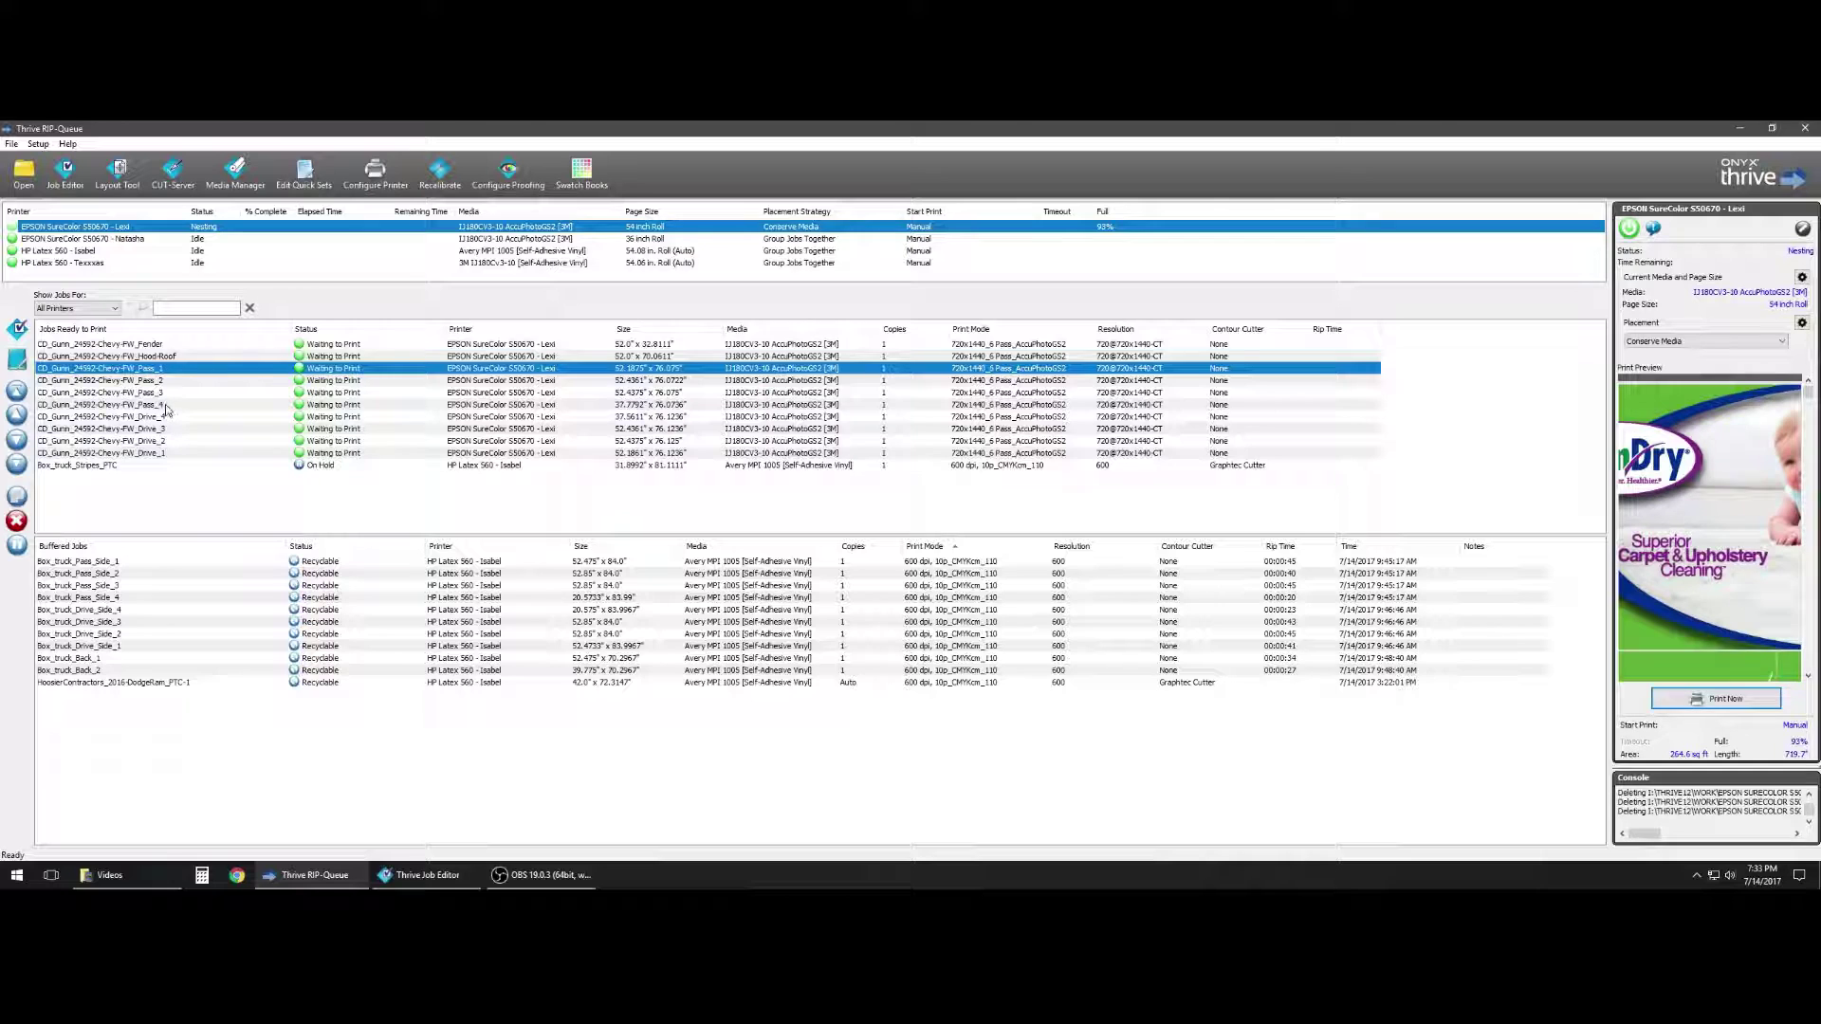
{"action": "left_click", "coordinate": [166, 405]}
{"action": "left_click", "coordinate": [166, 392]}
{"action": "left_click", "coordinate": [166, 380]}
{"action": "left_click", "coordinate": [166, 369]}
{"action": "left_click", "coordinate": [166, 380]}
{"action": "left_click", "coordinate": [169, 393]}
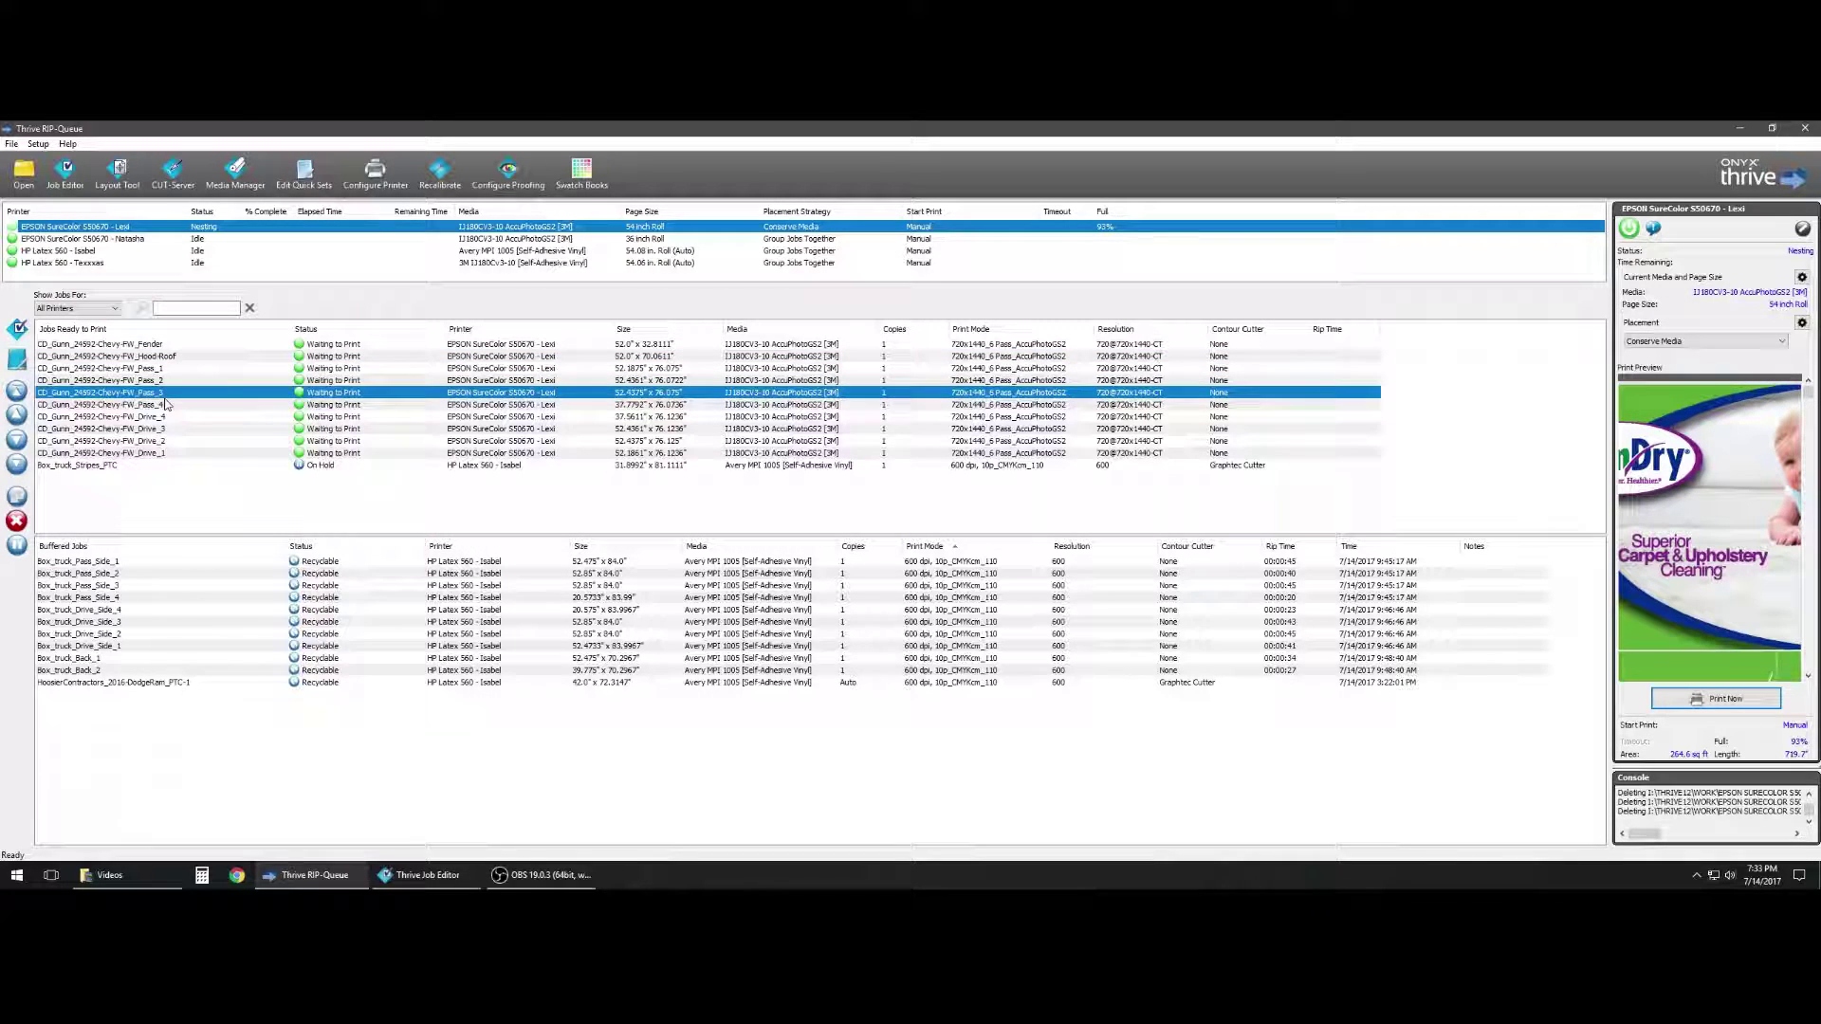
{"action": "left_click", "coordinate": [186, 405]}
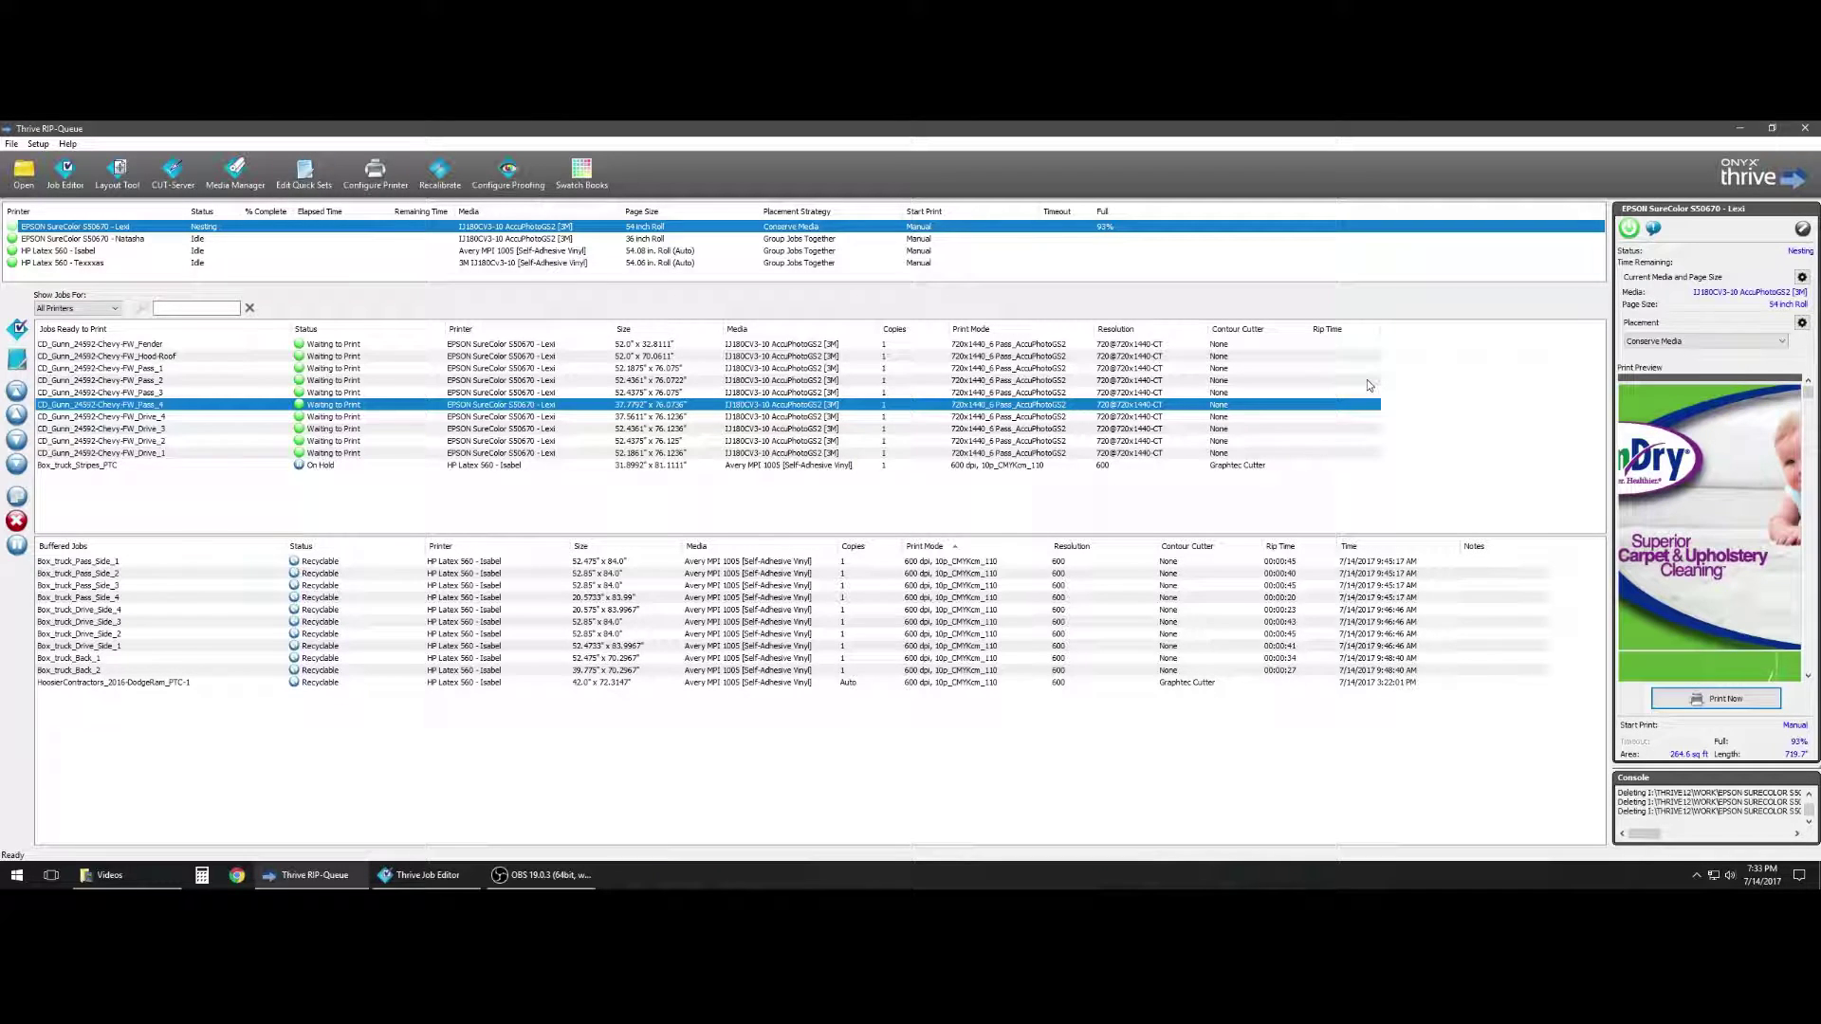
Select the Chevy jobs from Drive_1 up to Fender and put them on hold
{"action": "left_click", "coordinate": [469, 498]}
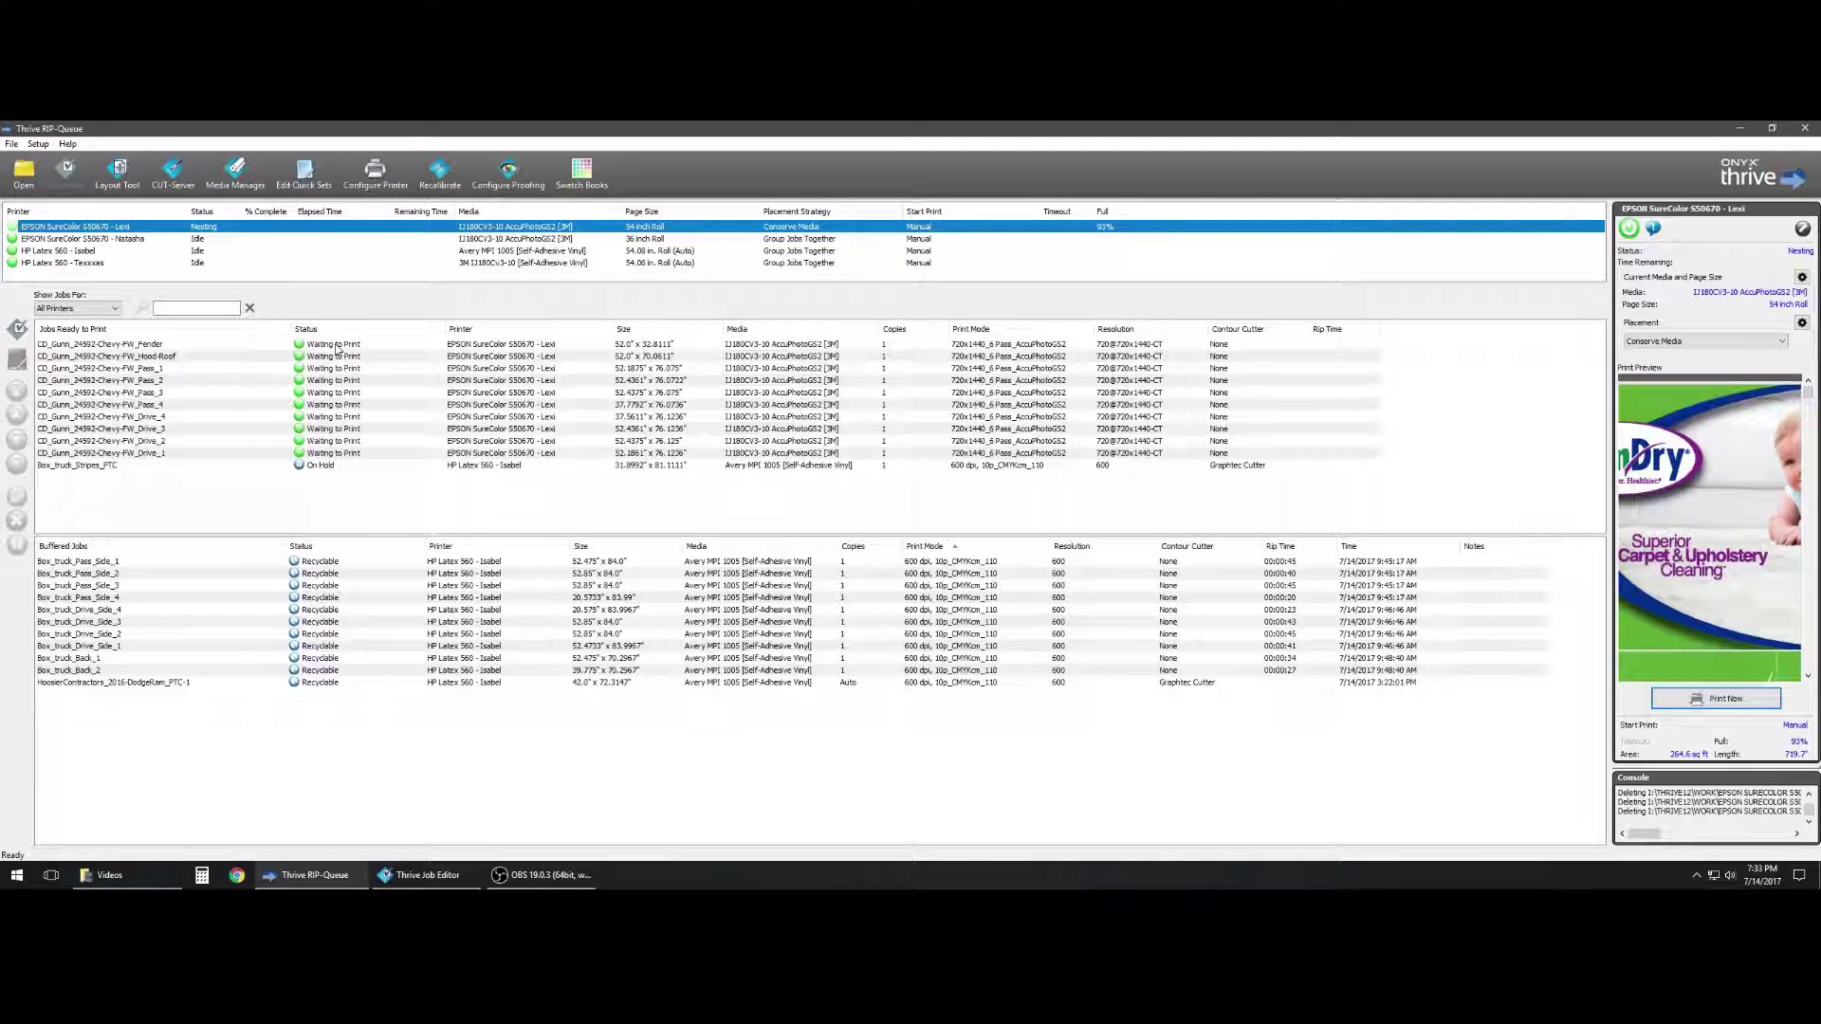
{"action": "mouse_move", "coordinate": [1816, 395]}
{"action": "left_mouse_down"}
{"action": "mouse_move", "coordinate": [1818, 573]}
{"action": "mouse_move", "coordinate": [1817, 394]}
{"action": "left_mouse_up"}
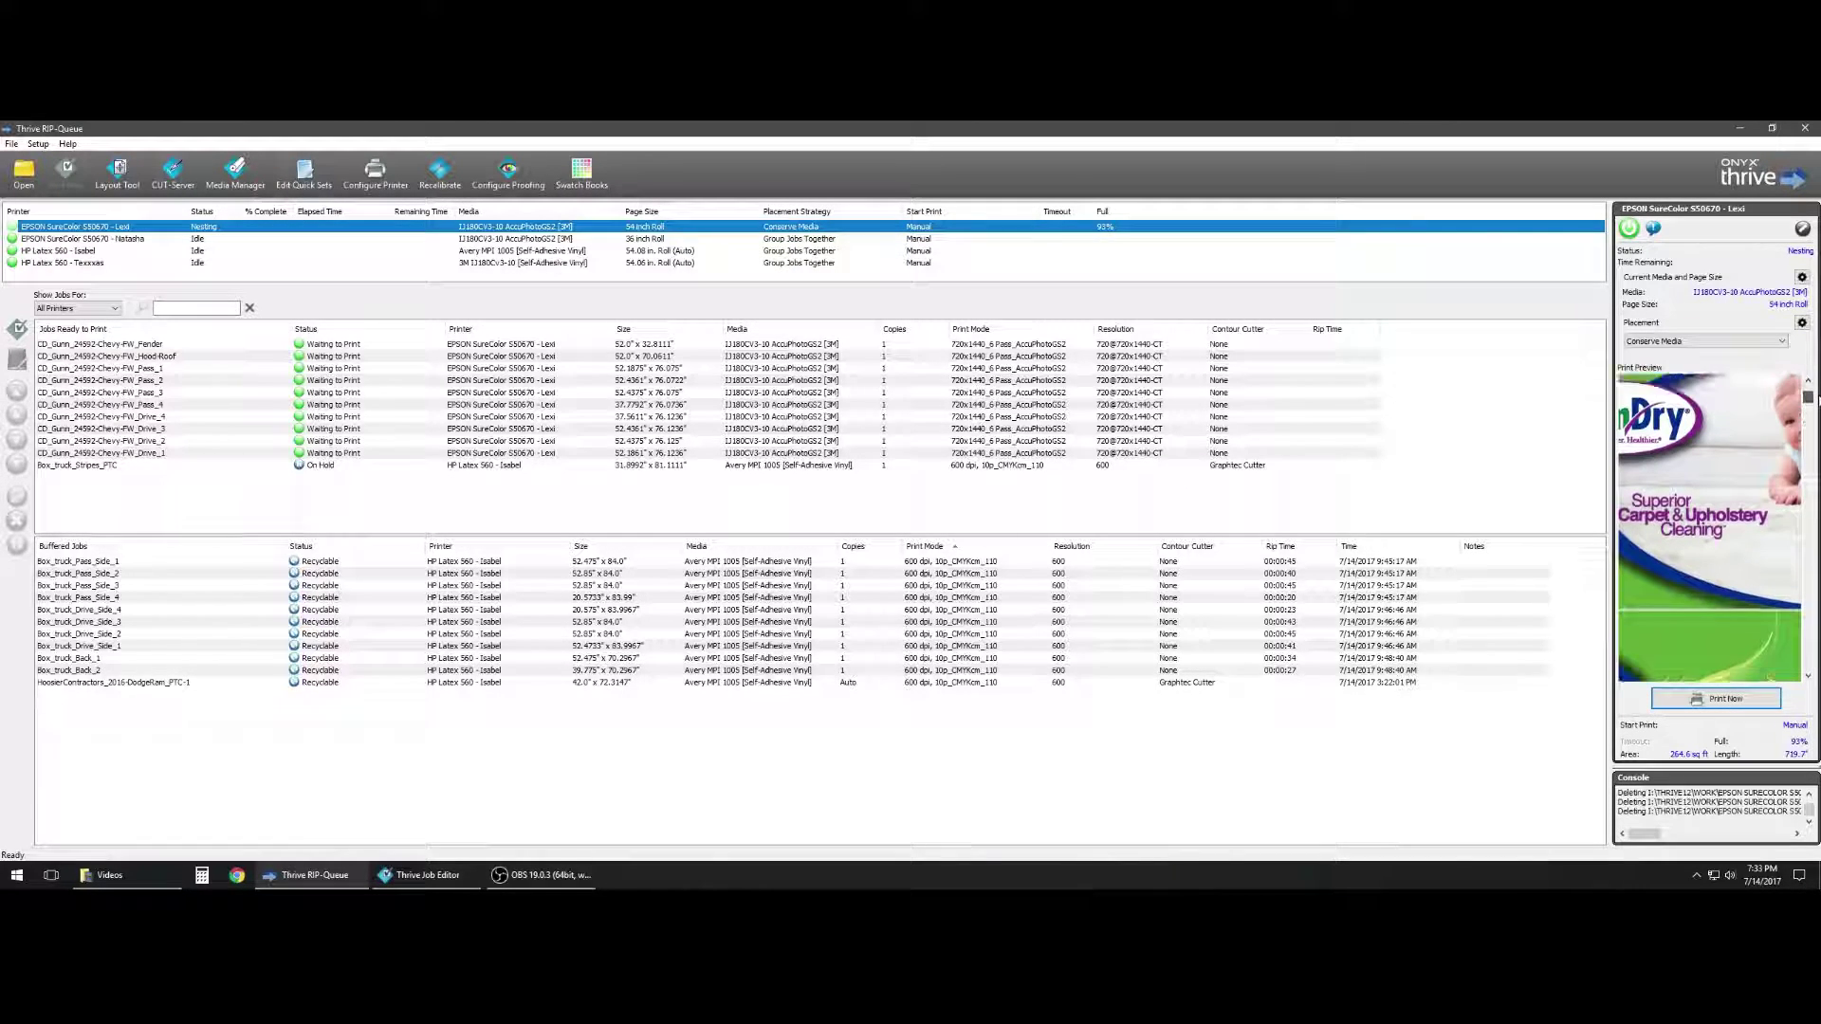
{"action": "left_click", "coordinate": [140, 455]}
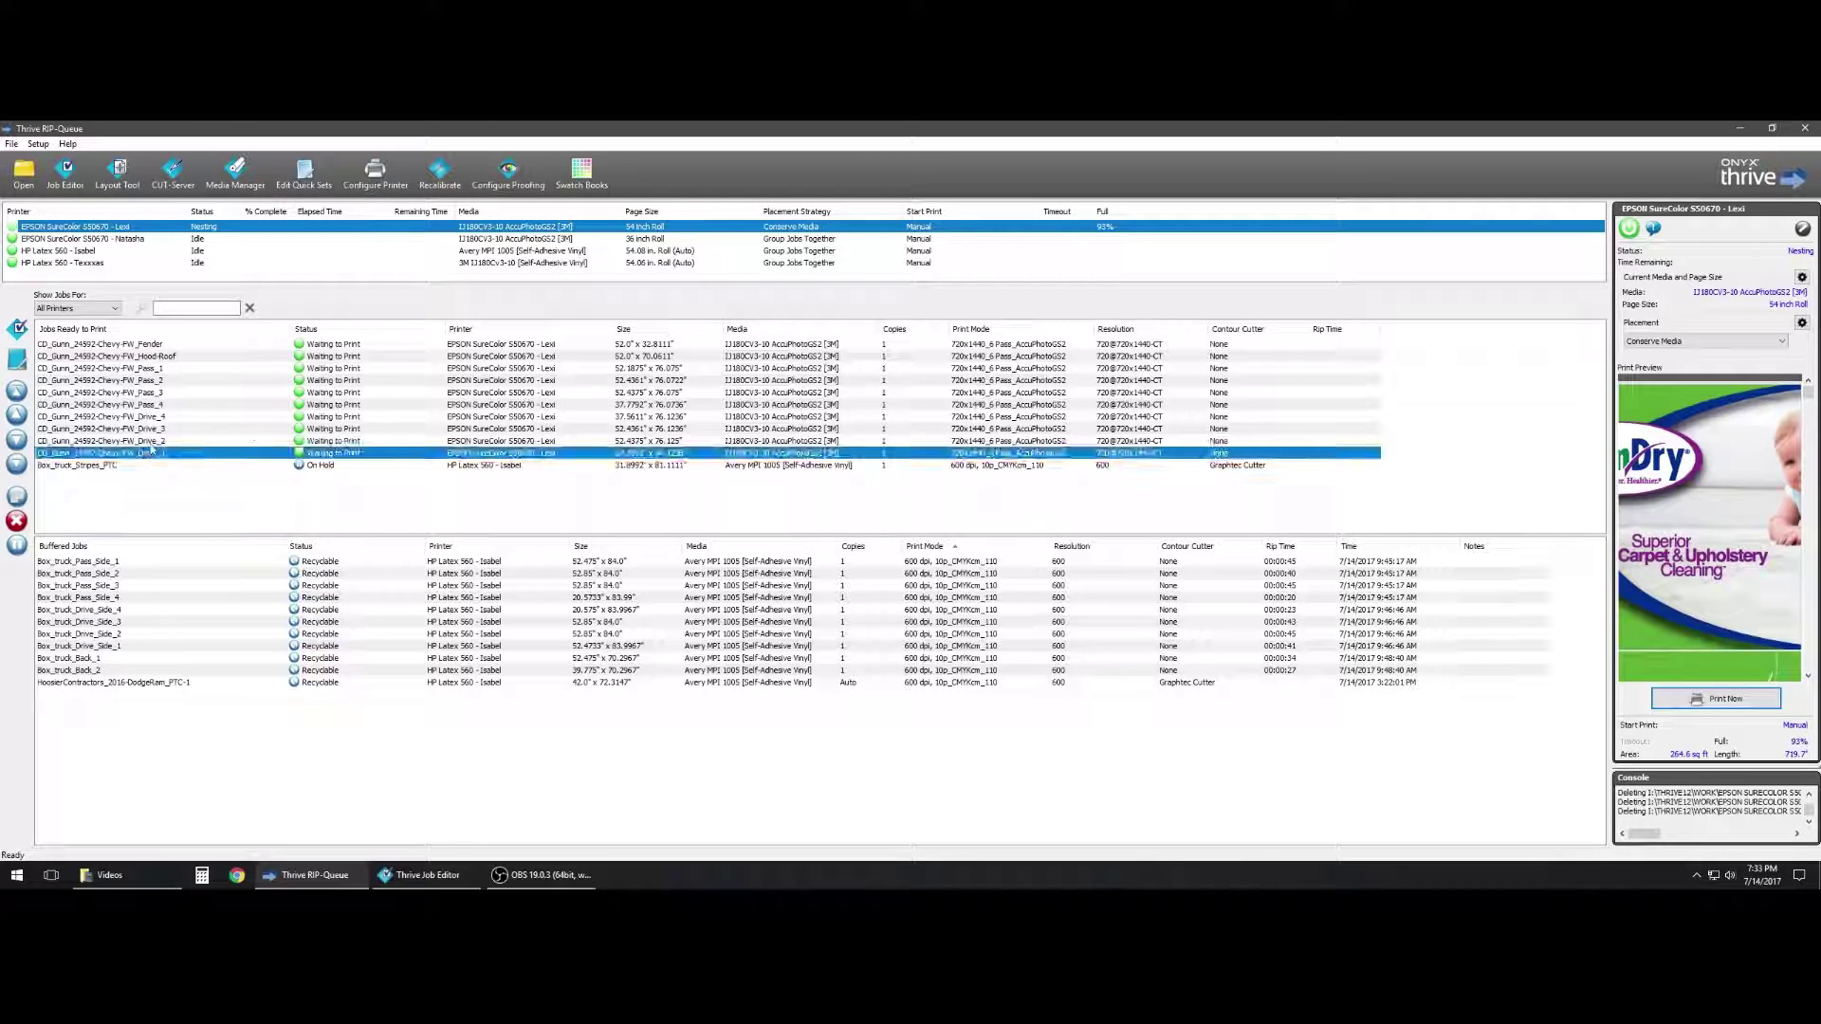
{"action": "left_click", "coordinate": [106, 348], "text": "shift"}
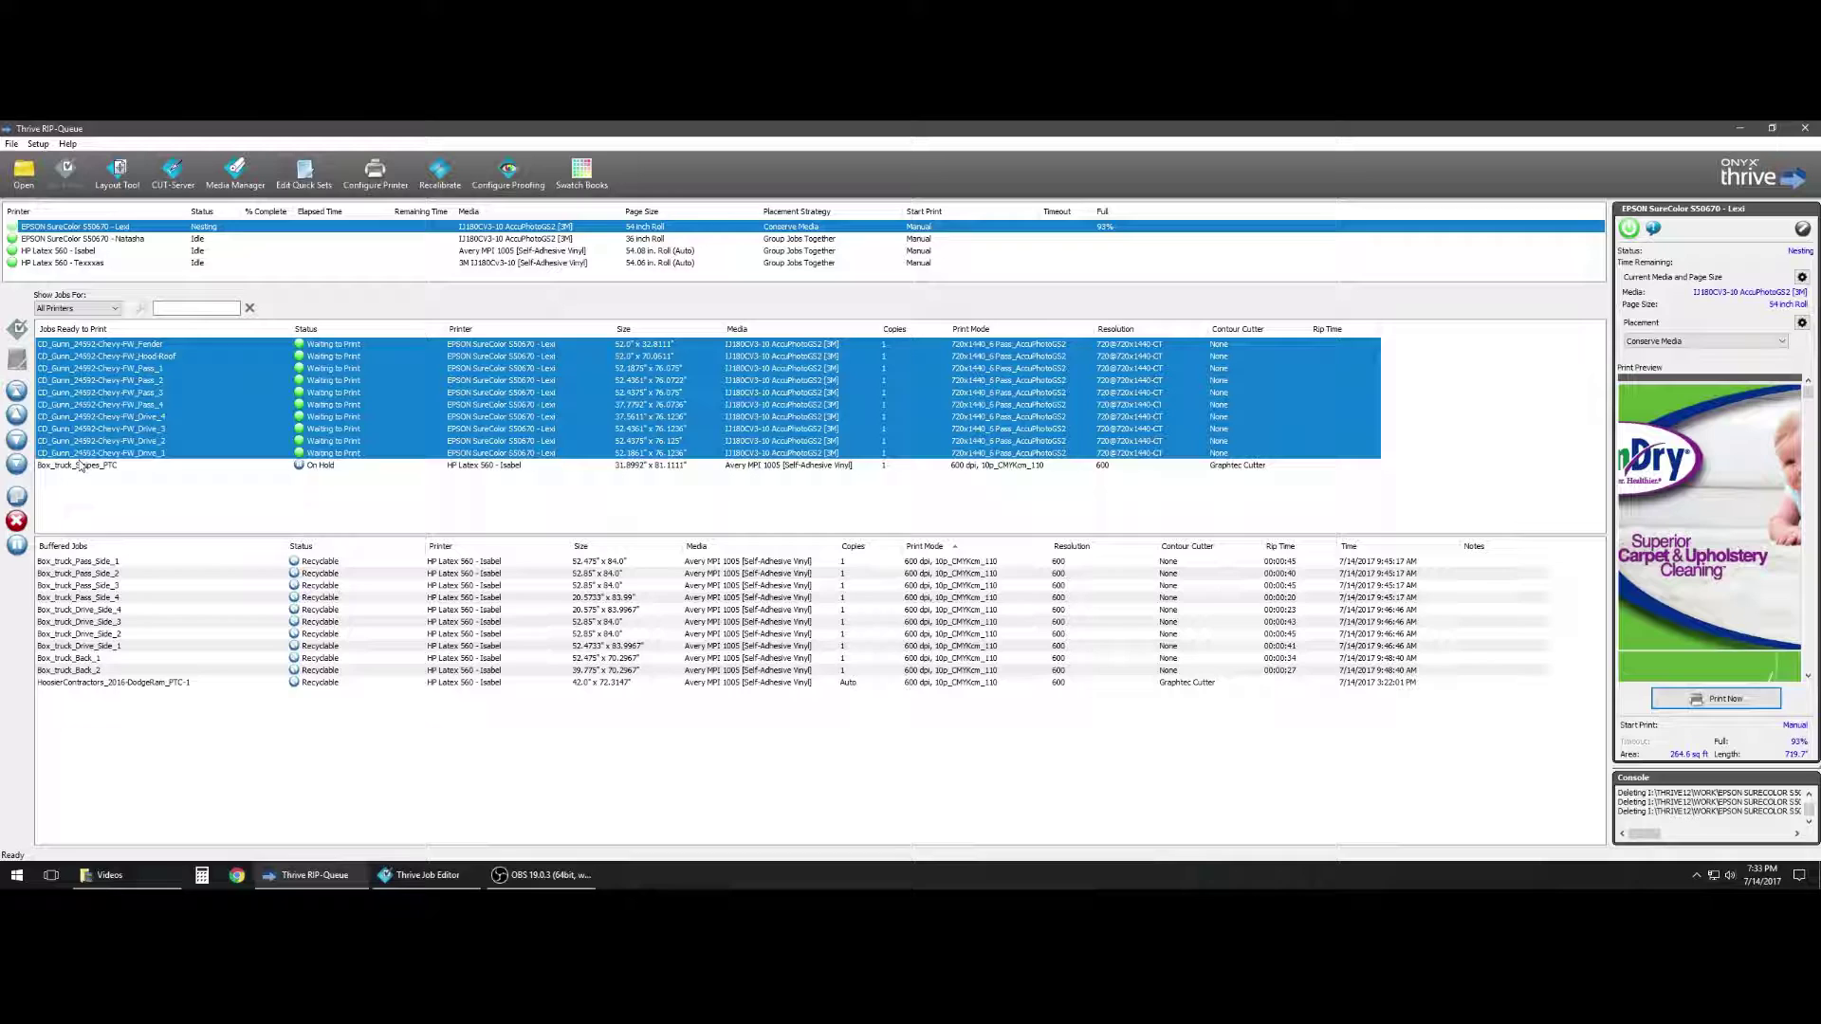
{"action": "left_click", "coordinate": [17, 544]}
Check the held Drive_1, Drive_2 and Drive_3 jobs
{"action": "left_click", "coordinate": [325, 455]}
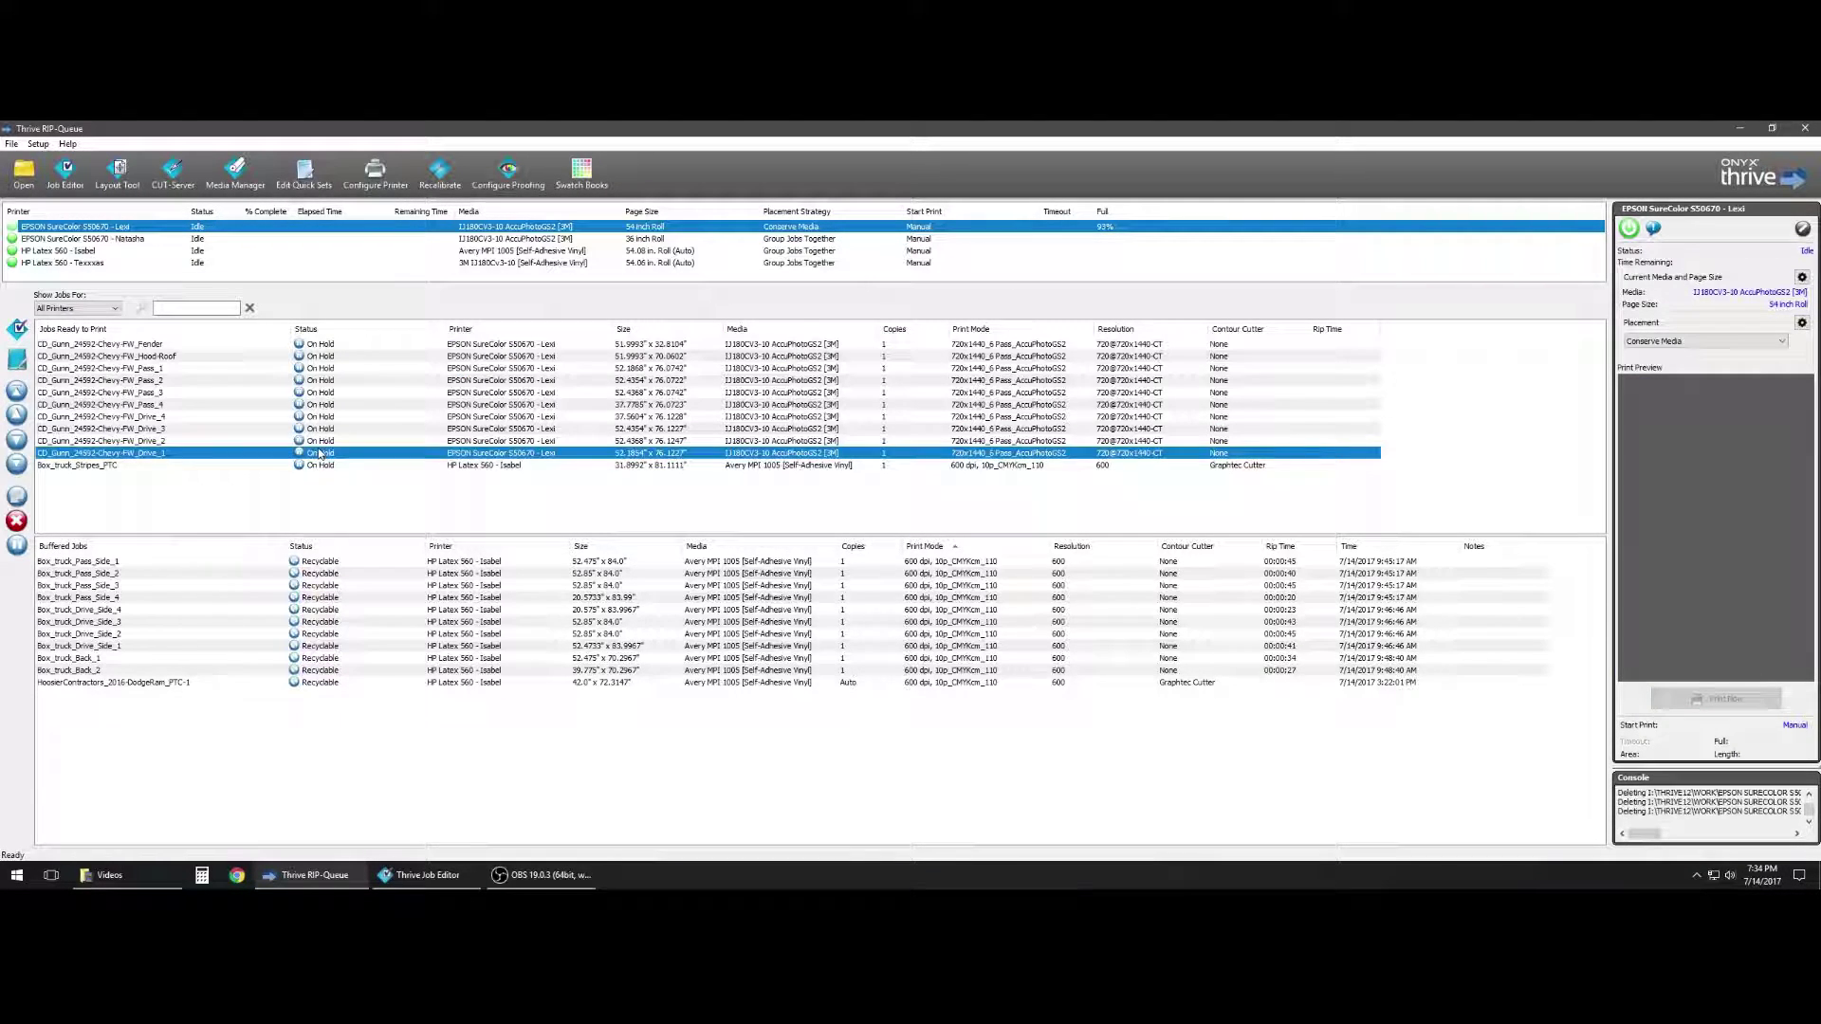
{"action": "left_click", "coordinate": [314, 443]}
{"action": "left_click", "coordinate": [314, 428]}
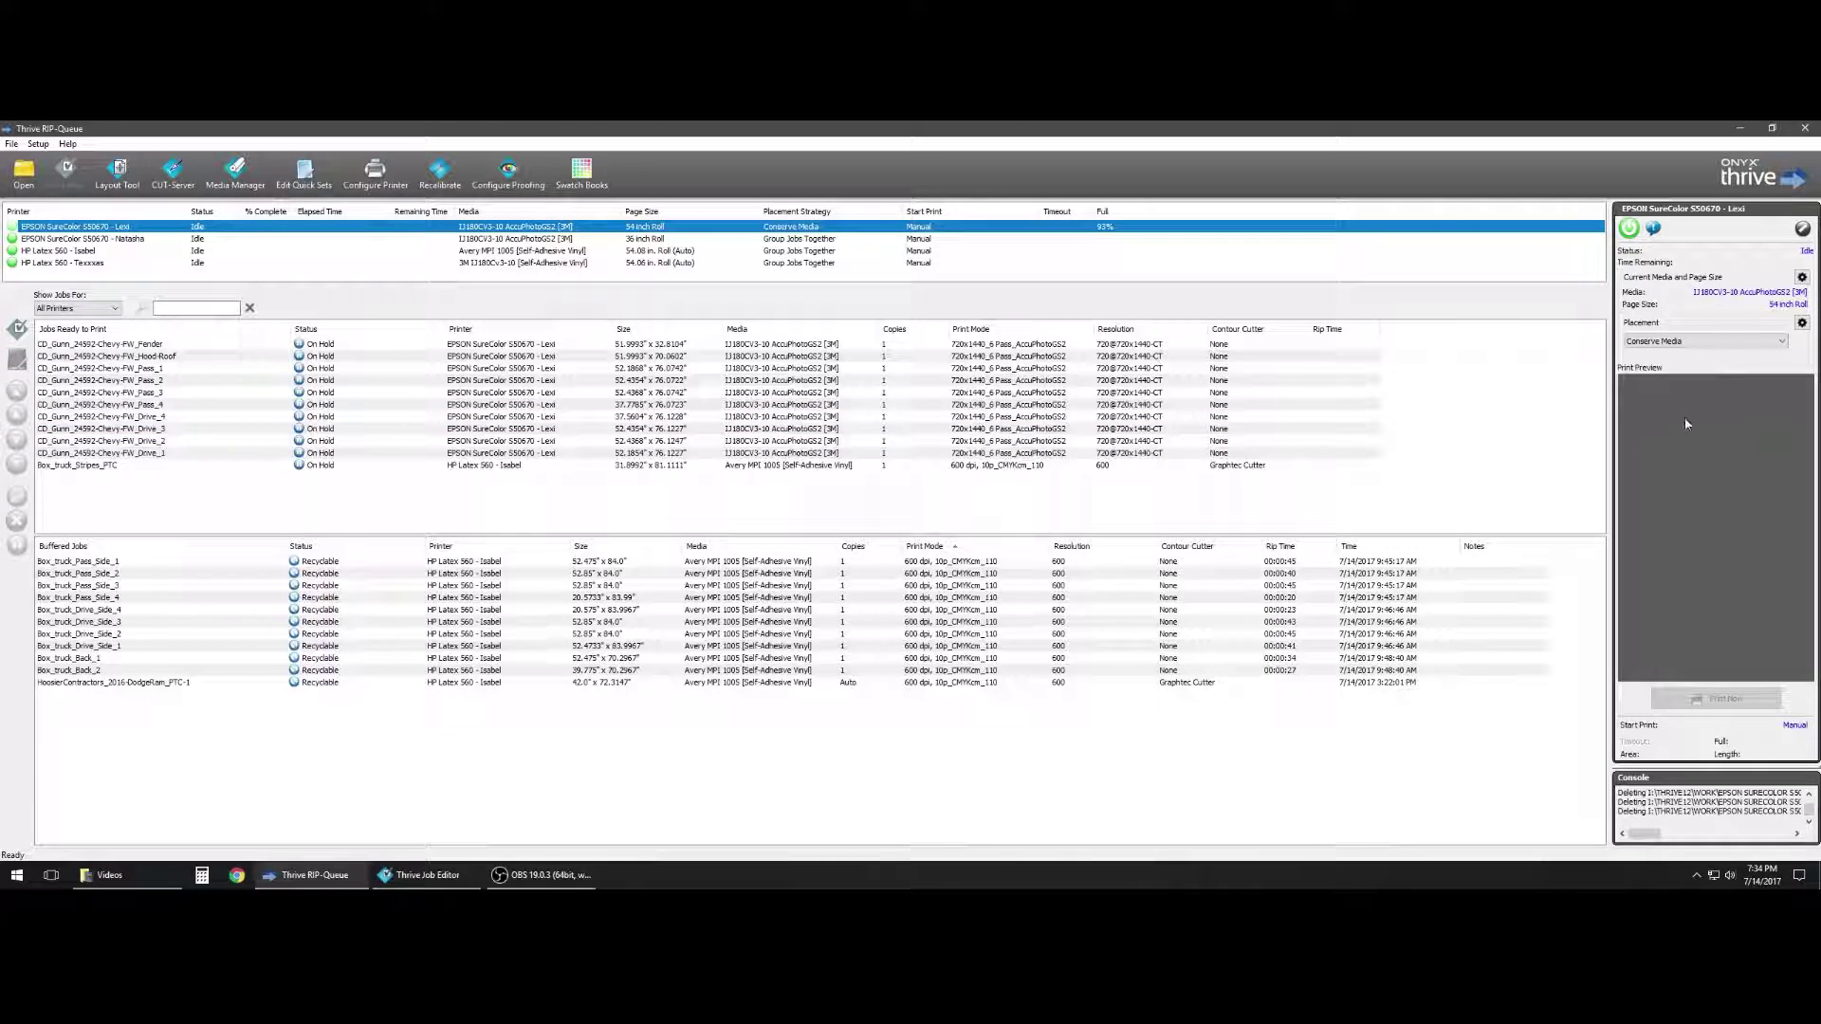
Select Pass_1 through Pass_4 and release them for printing with Ctrl+P
{"action": "left_click", "coordinate": [152, 370]}
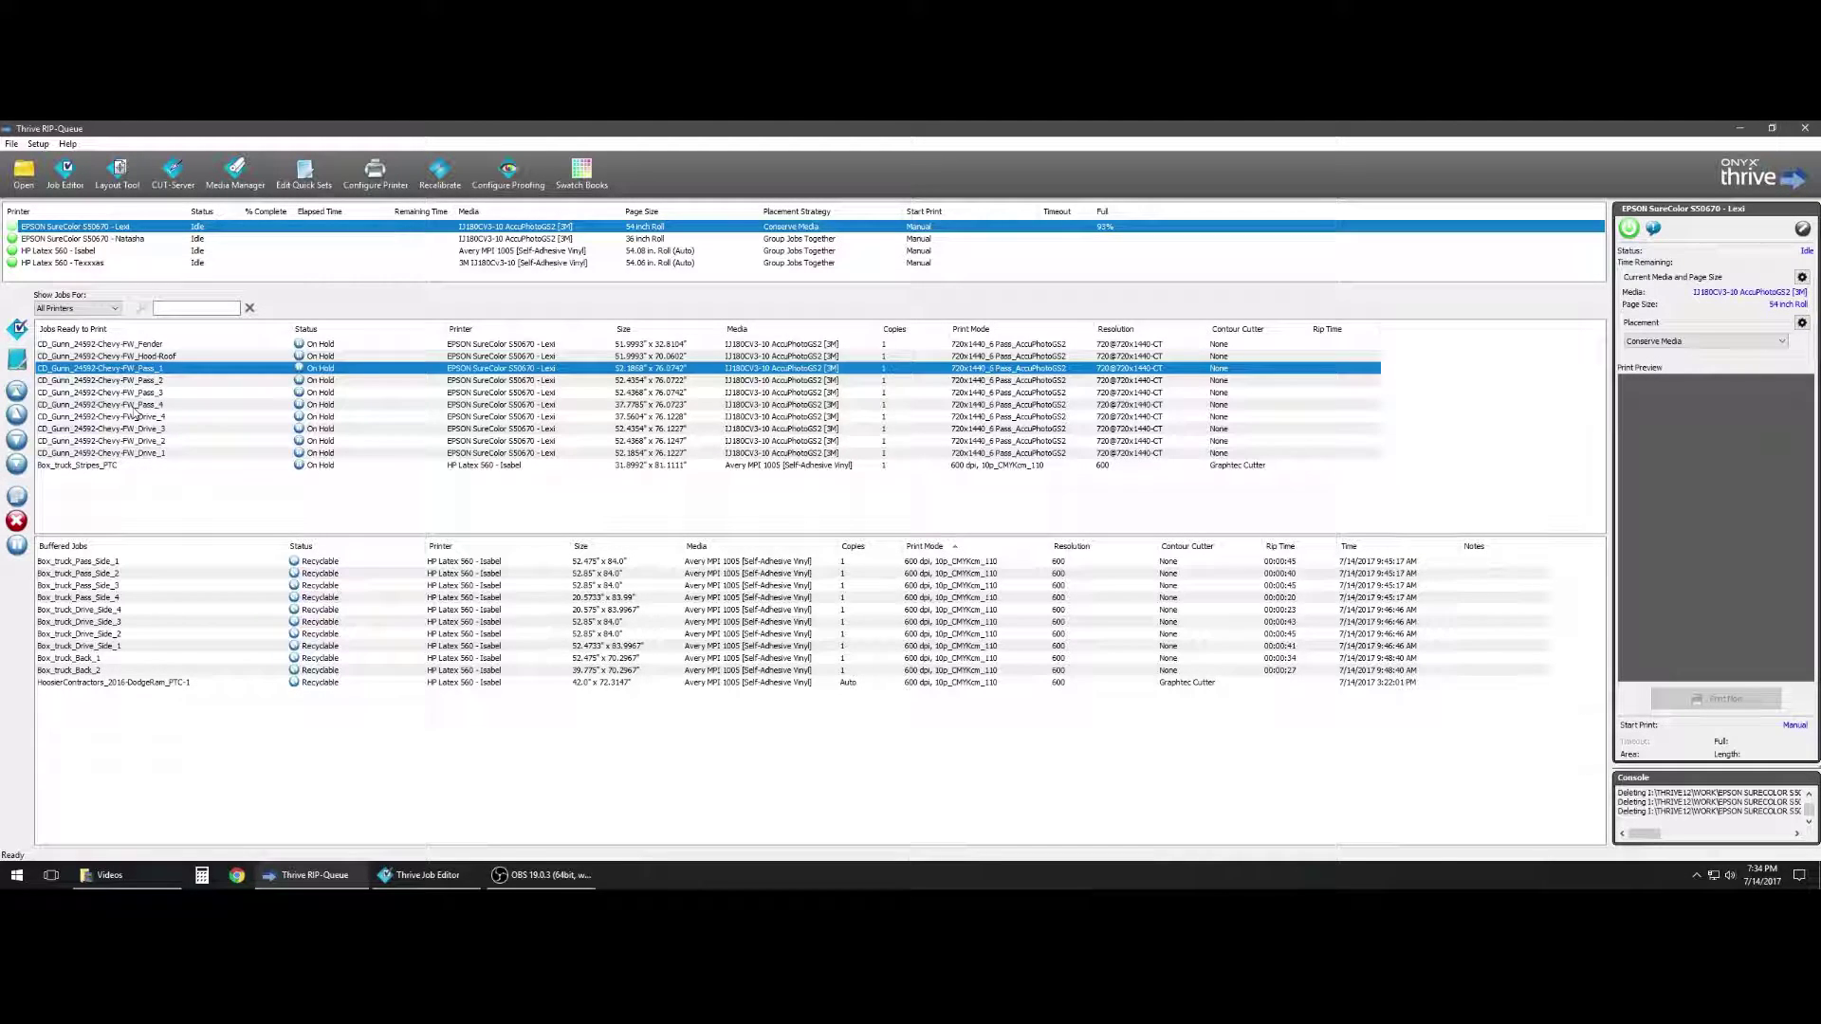
{"action": "left_click", "coordinate": [135, 405], "text": "shift"}
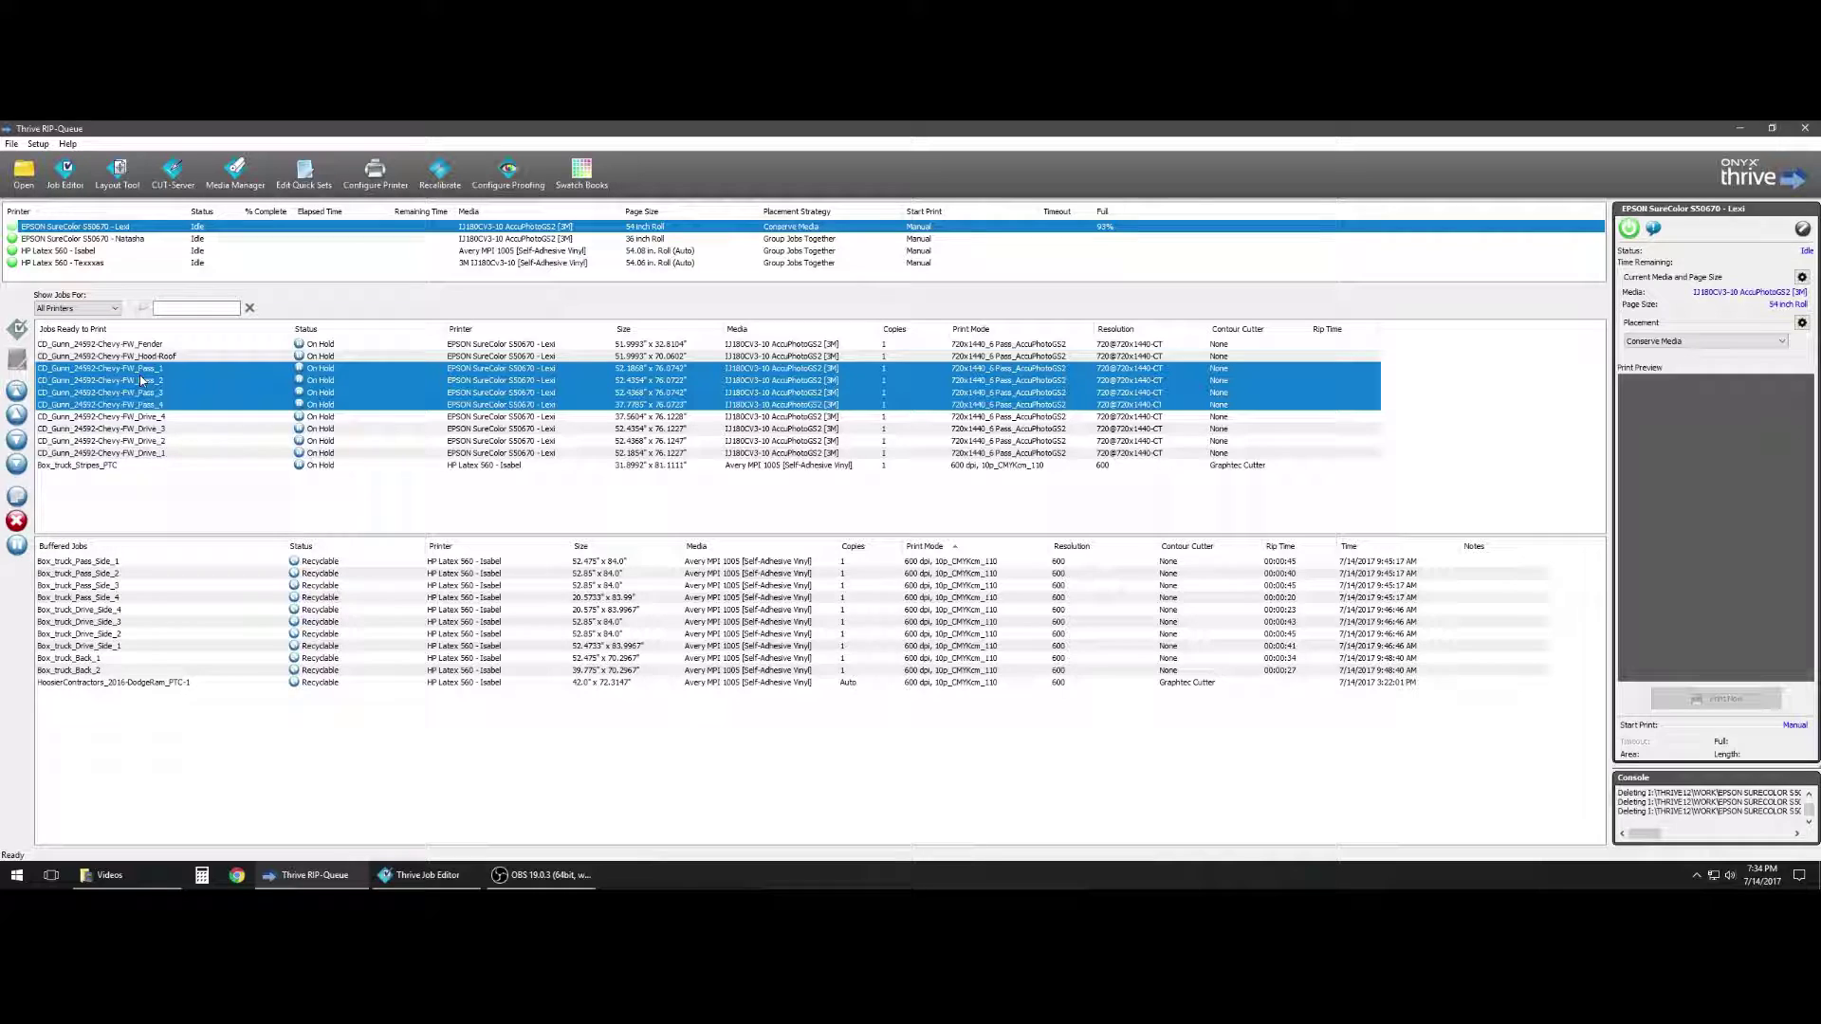
{"action": "key", "text": "ctrl+p"}
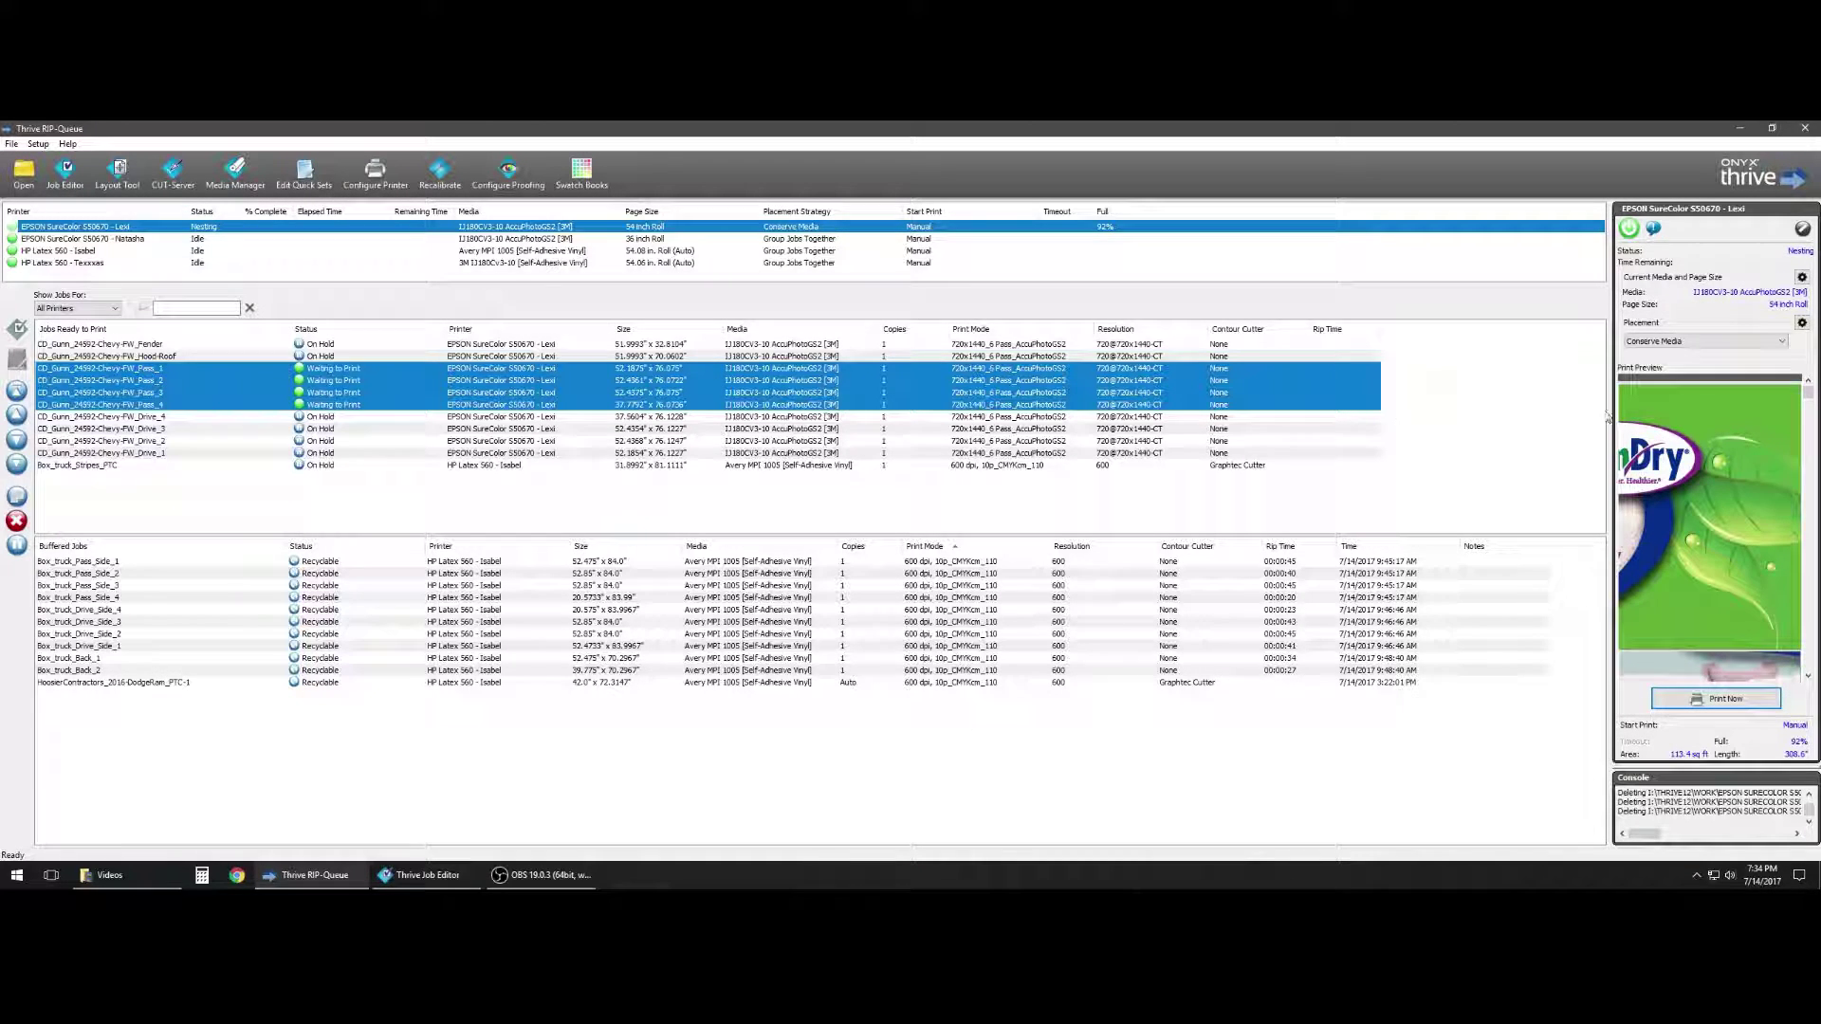
{"action": "mouse_move", "coordinate": [1807, 392]}
{"action": "left_mouse_down"}
{"action": "mouse_move", "coordinate": [1816, 459]}
{"action": "mouse_move", "coordinate": [1809, 381]}
{"action": "left_mouse_up"}
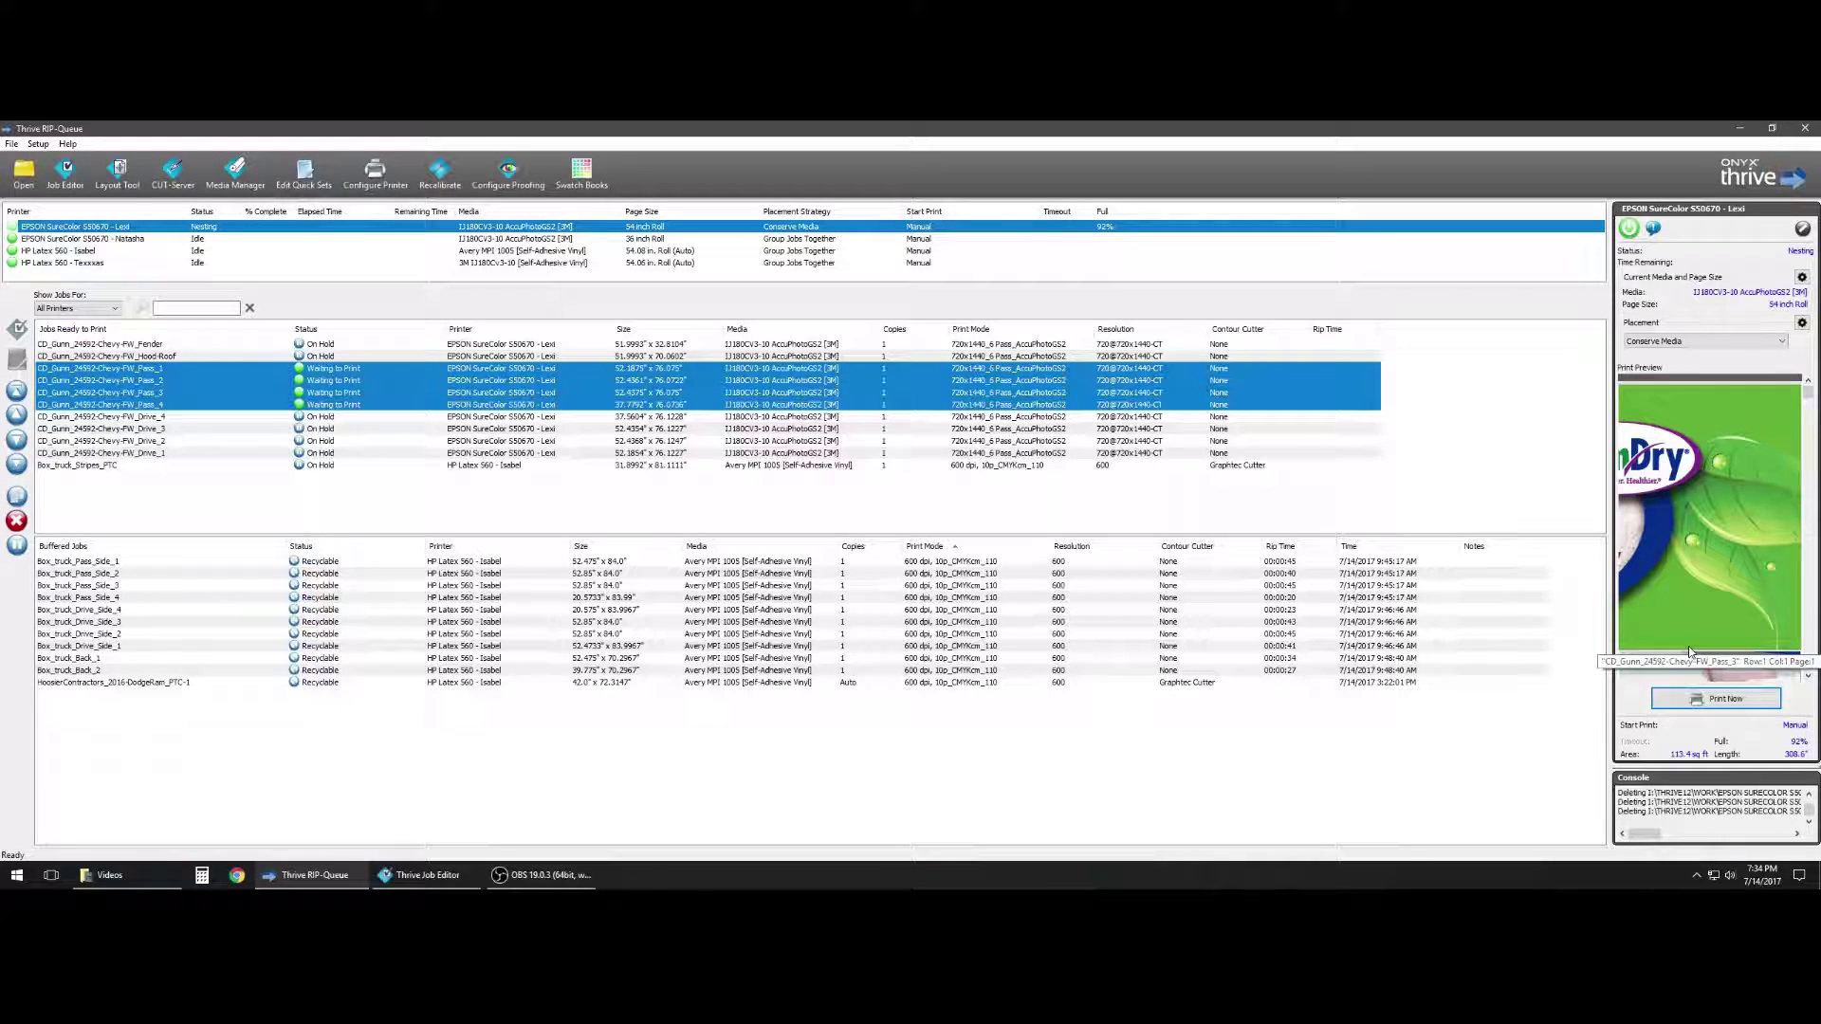
Set the Epson's placement to Group Jobs Together and review the 92%-full nested preview
{"action": "left_click", "coordinate": [1703, 341]}
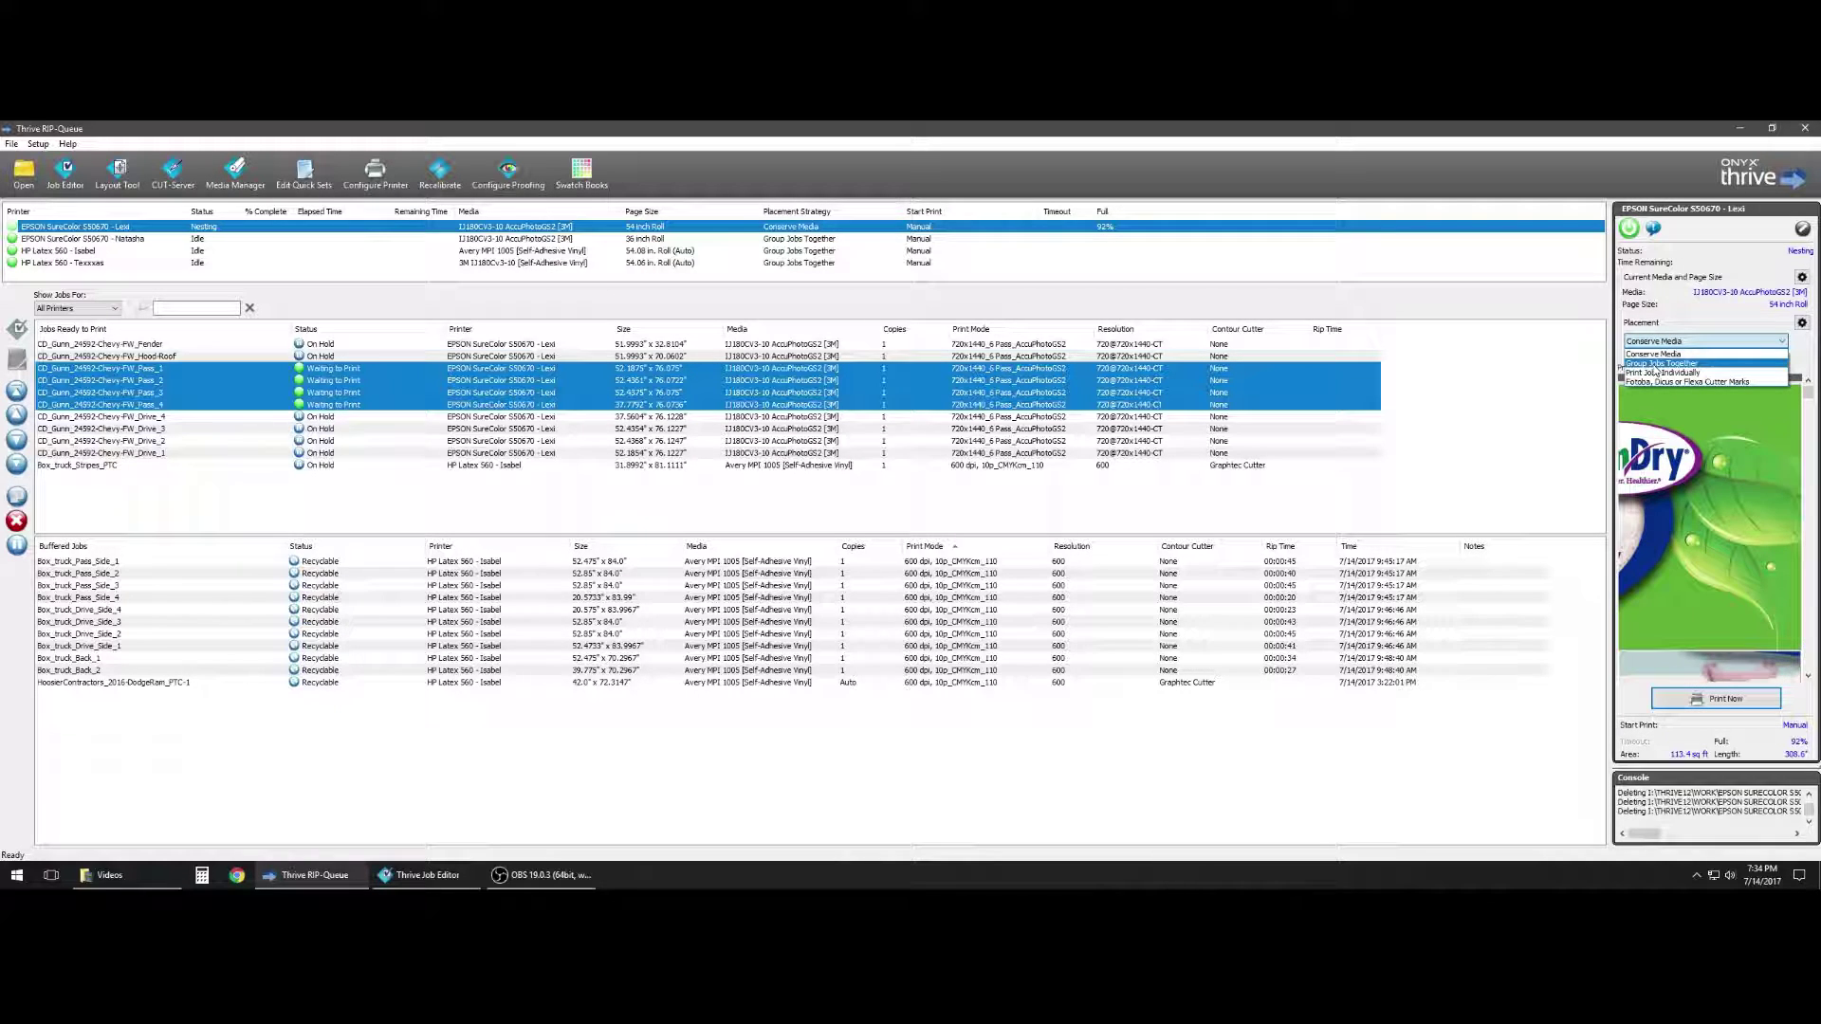
{"action": "left_click", "coordinate": [1655, 363]}
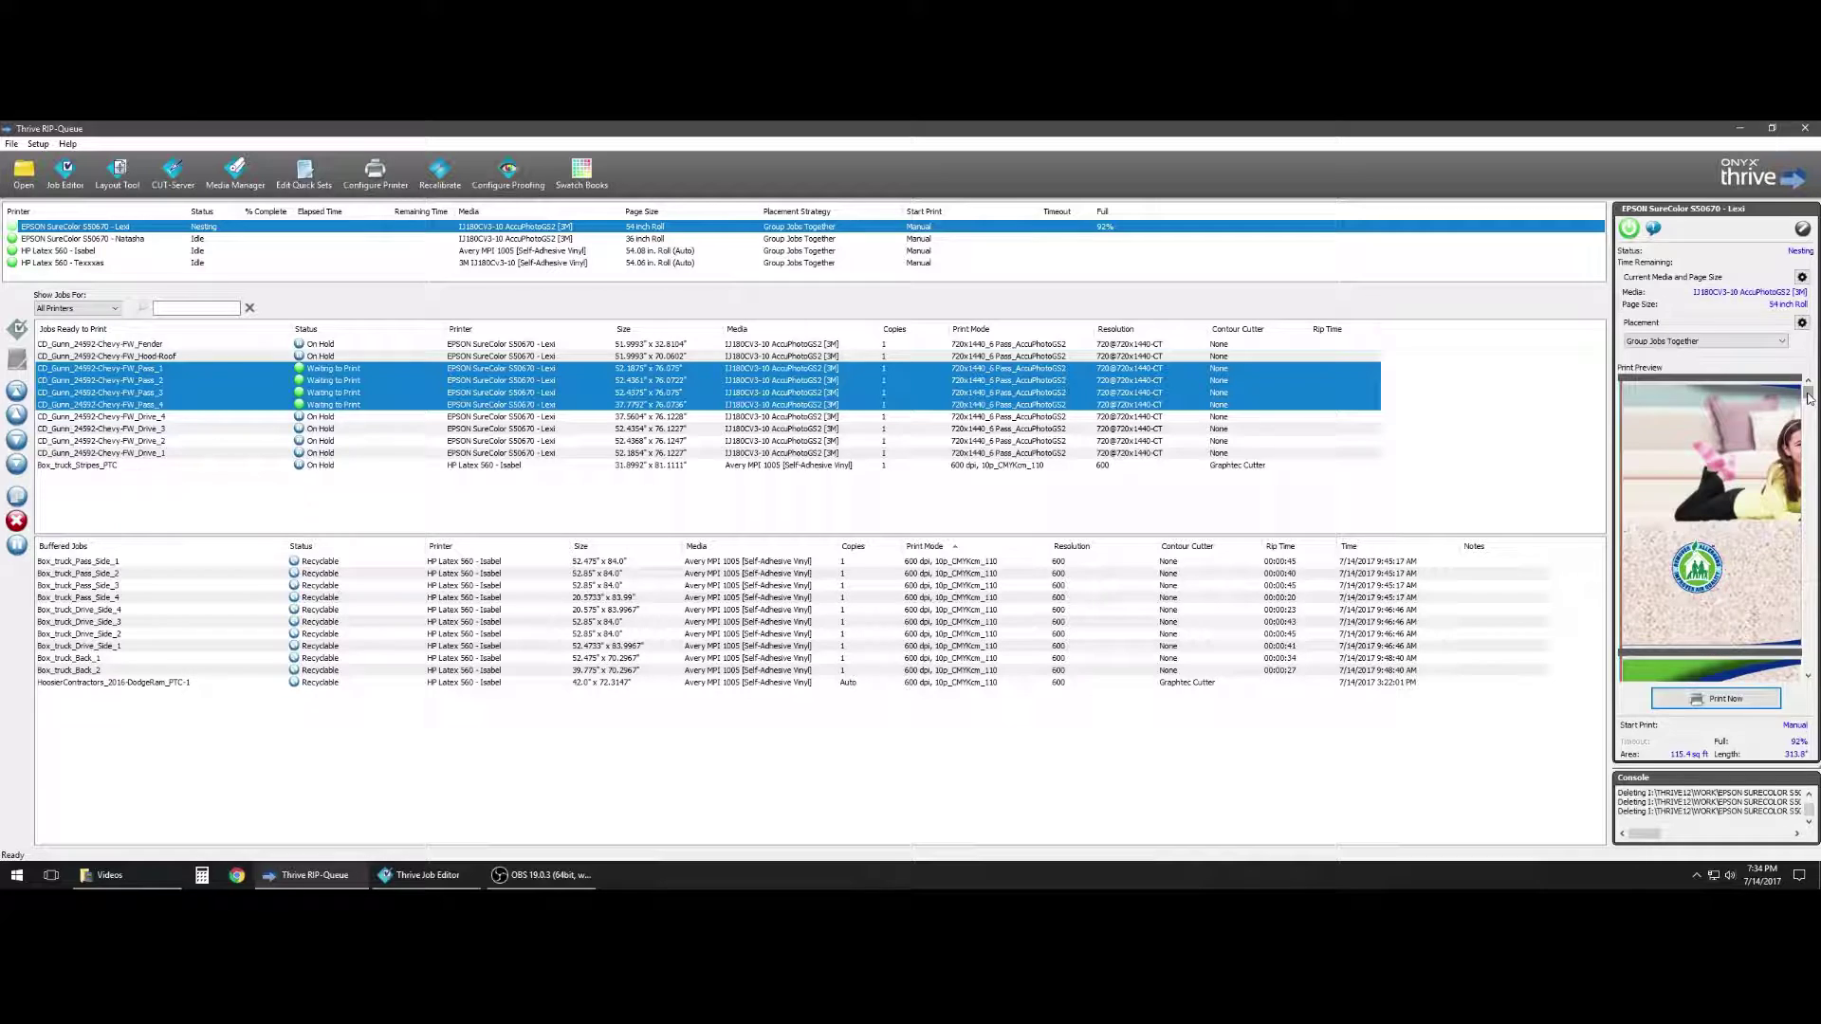
{"action": "scroll", "coordinate": [1809, 399], "scroll_direction": "down", "scroll_amount": 5}
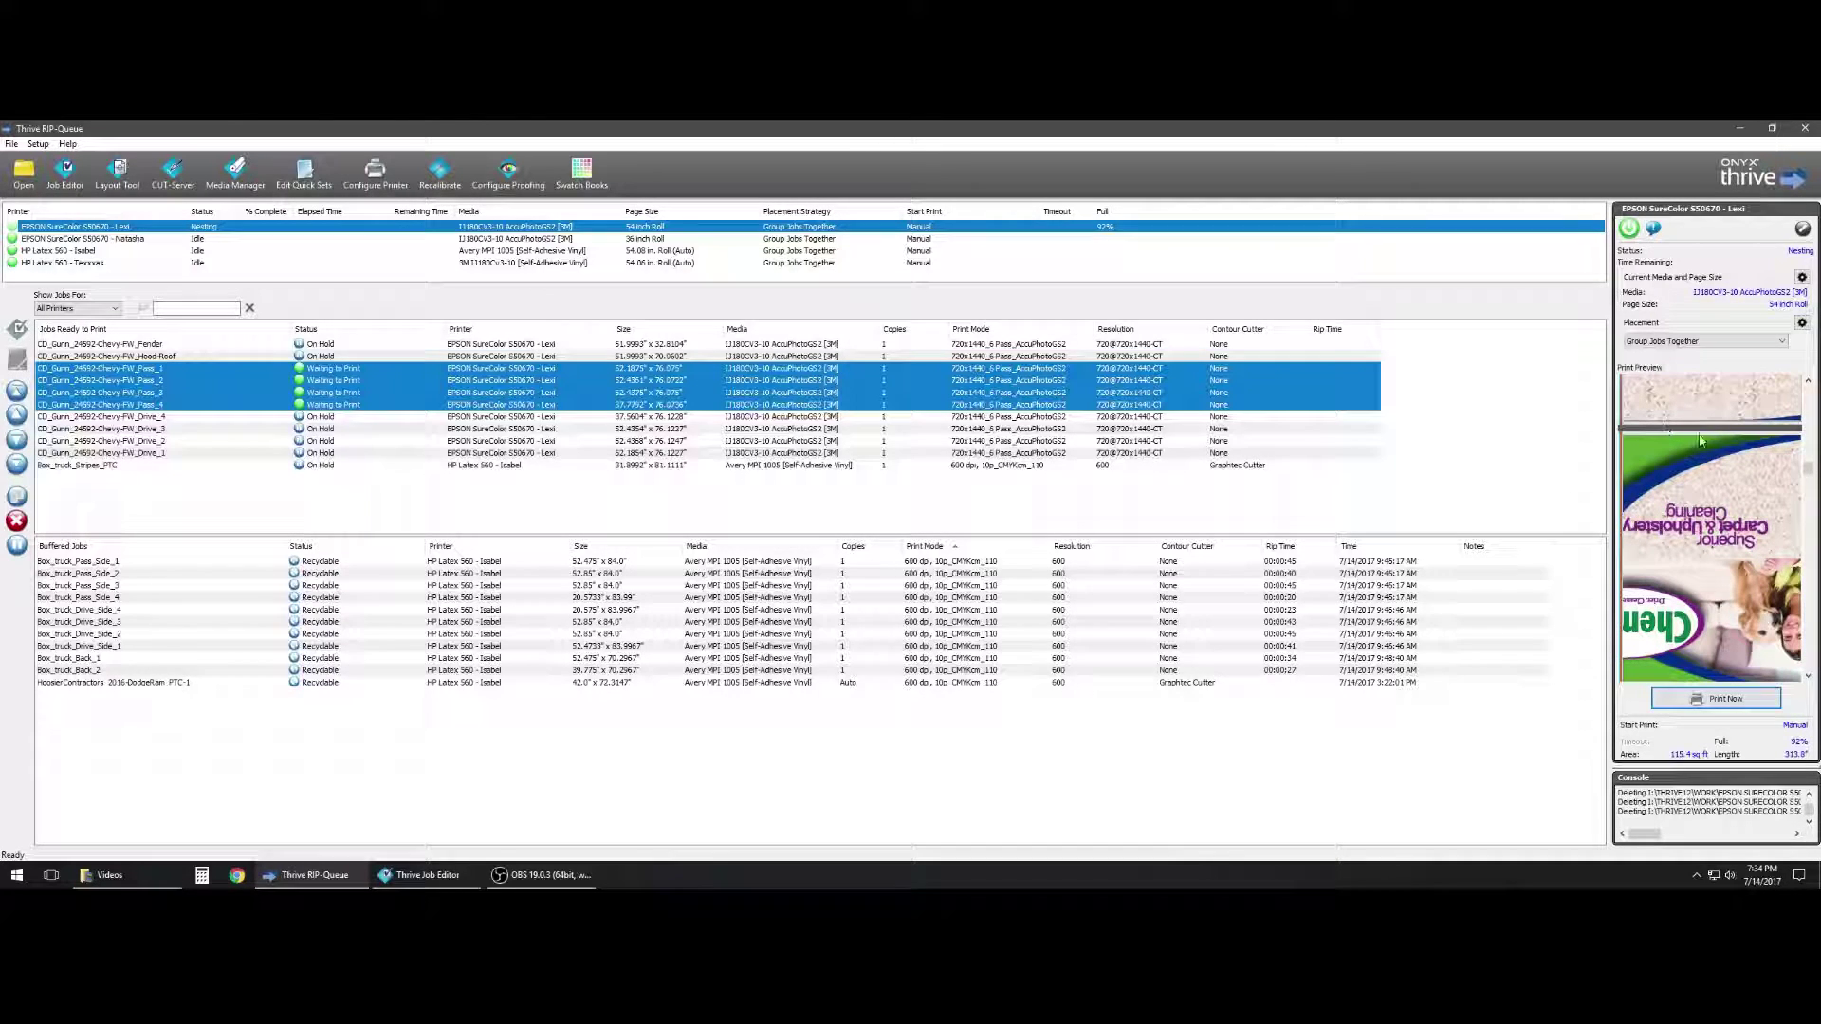
{"action": "scroll", "coordinate": [1698, 455], "scroll_direction": "down", "scroll_amount": 5}
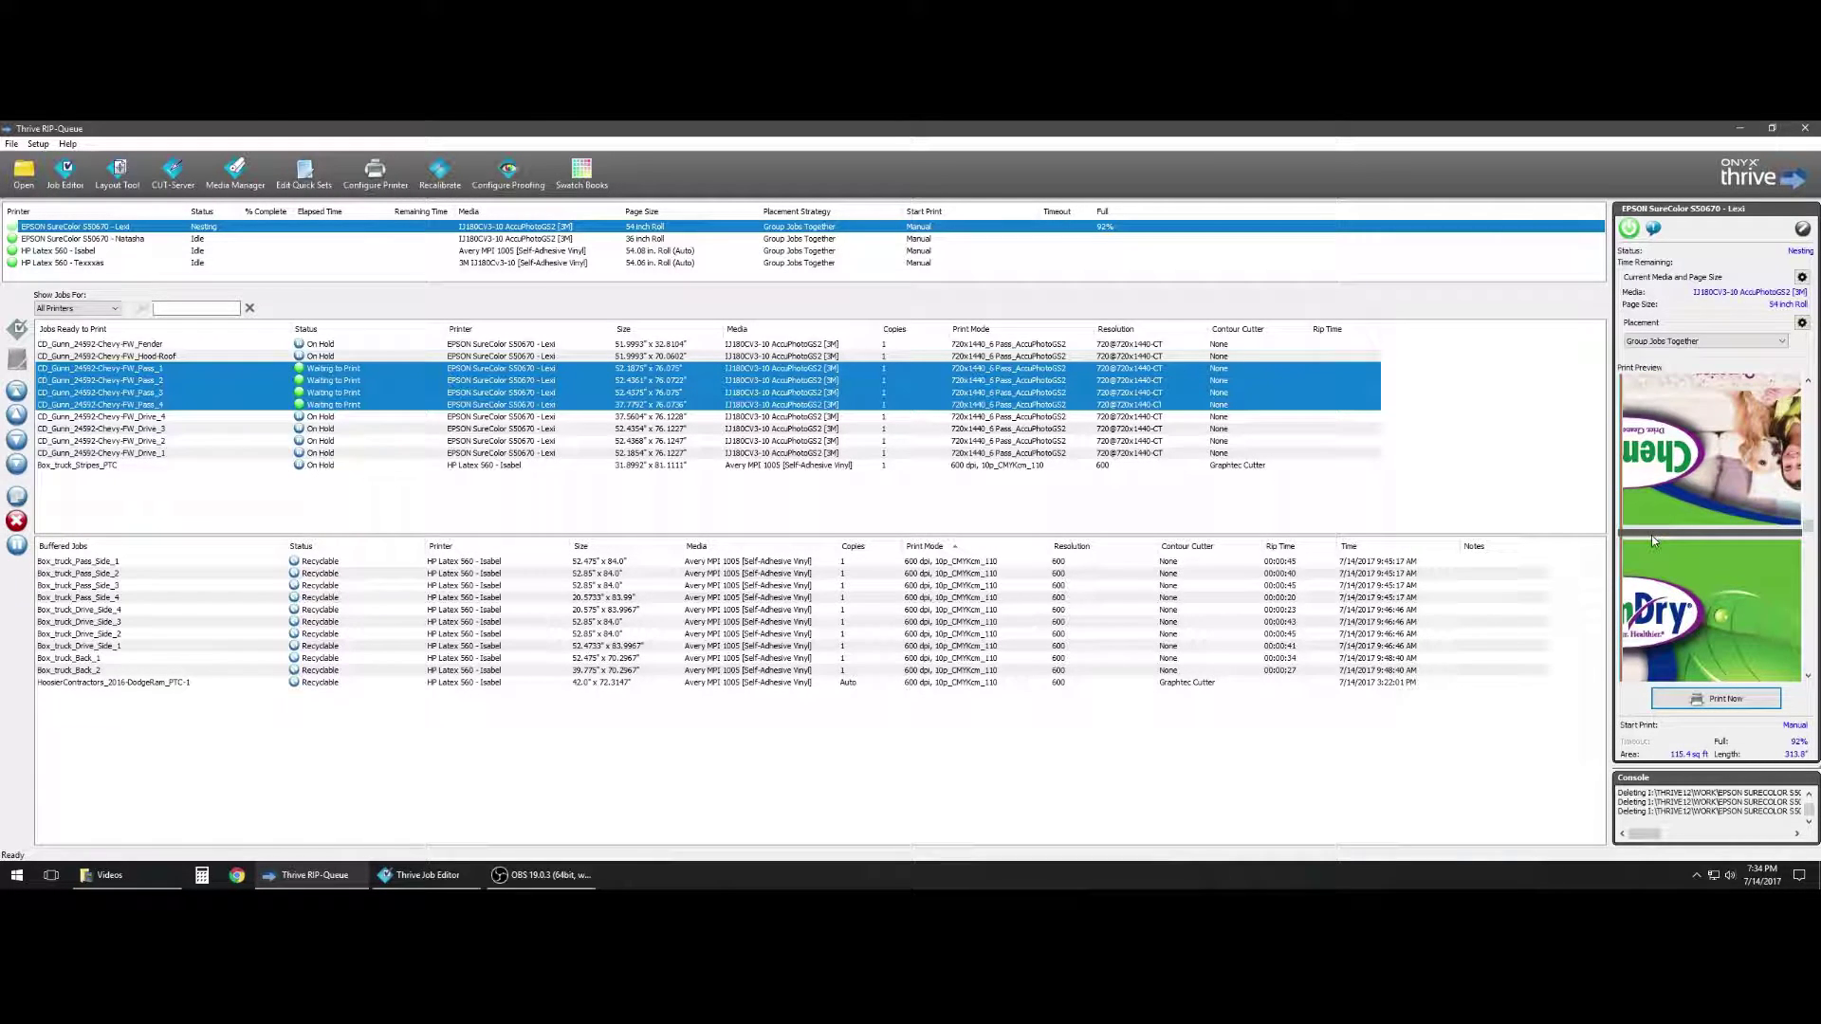
{"action": "left_click_drag", "start_coordinate": [1809, 526], "coordinate": [1814, 394]}
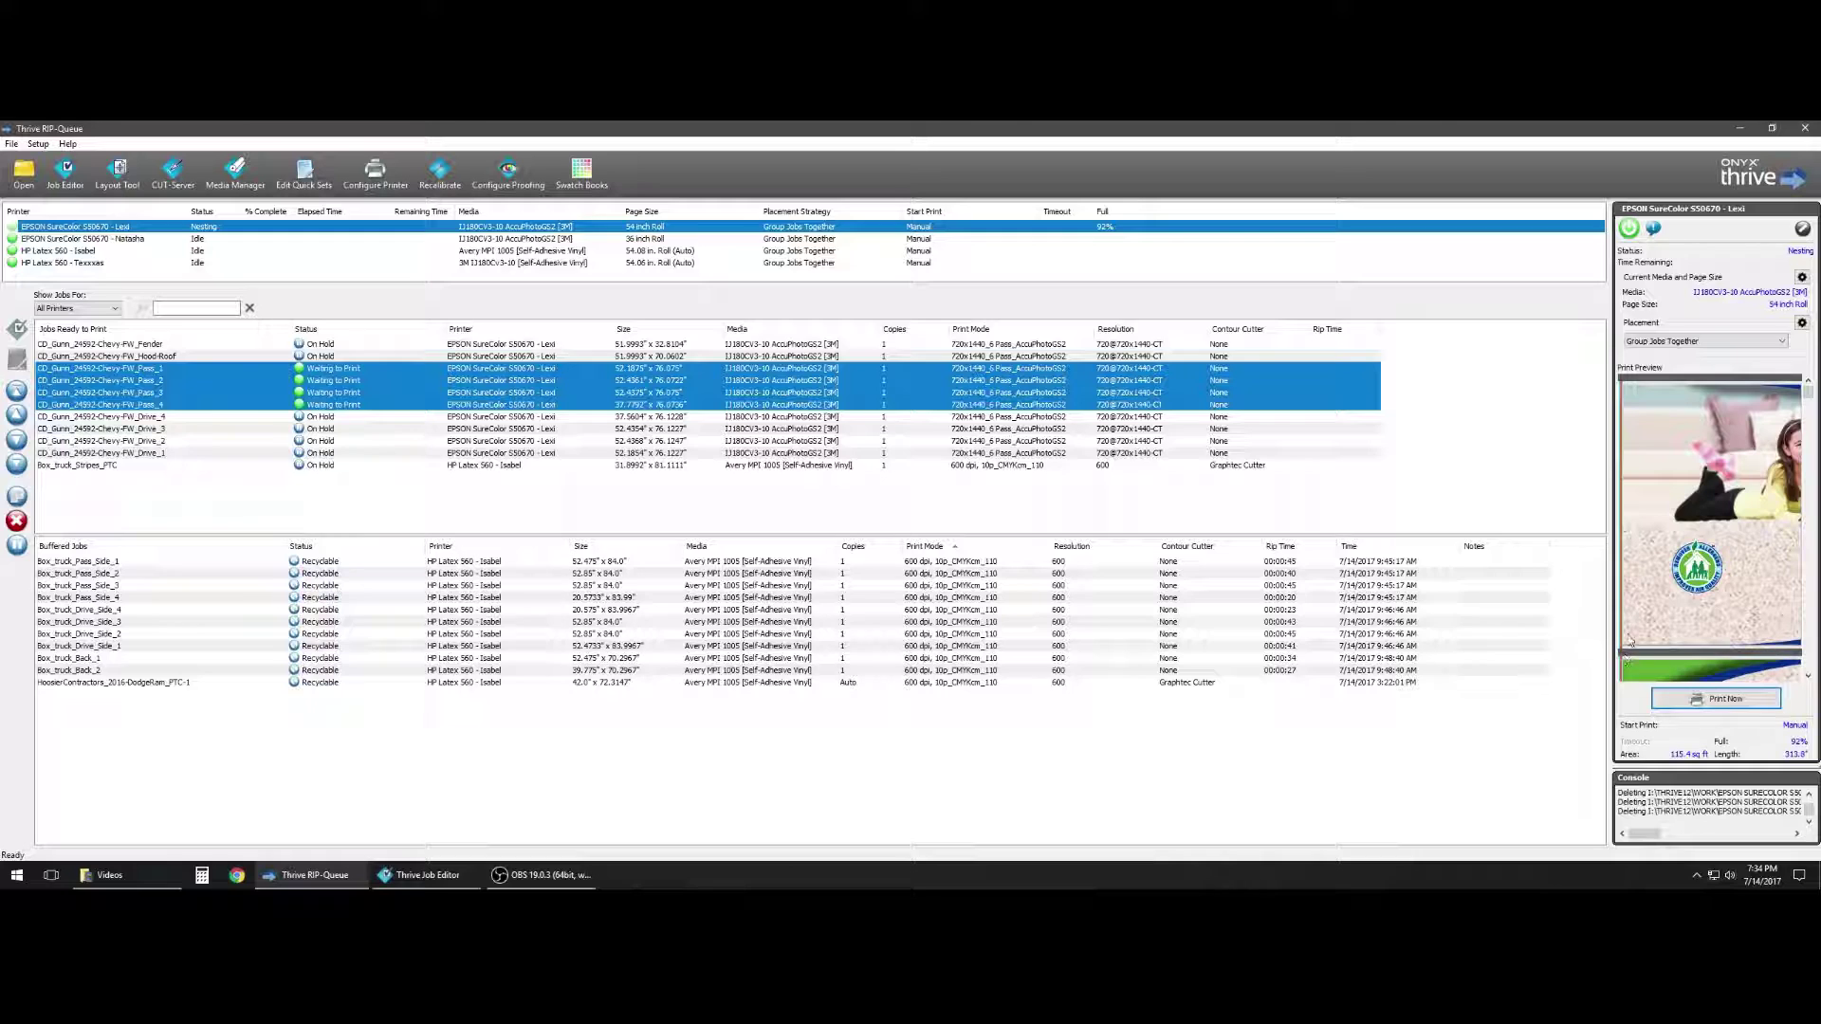
{"action": "left_click_drag", "start_coordinate": [1810, 396], "coordinate": [1810, 477]}
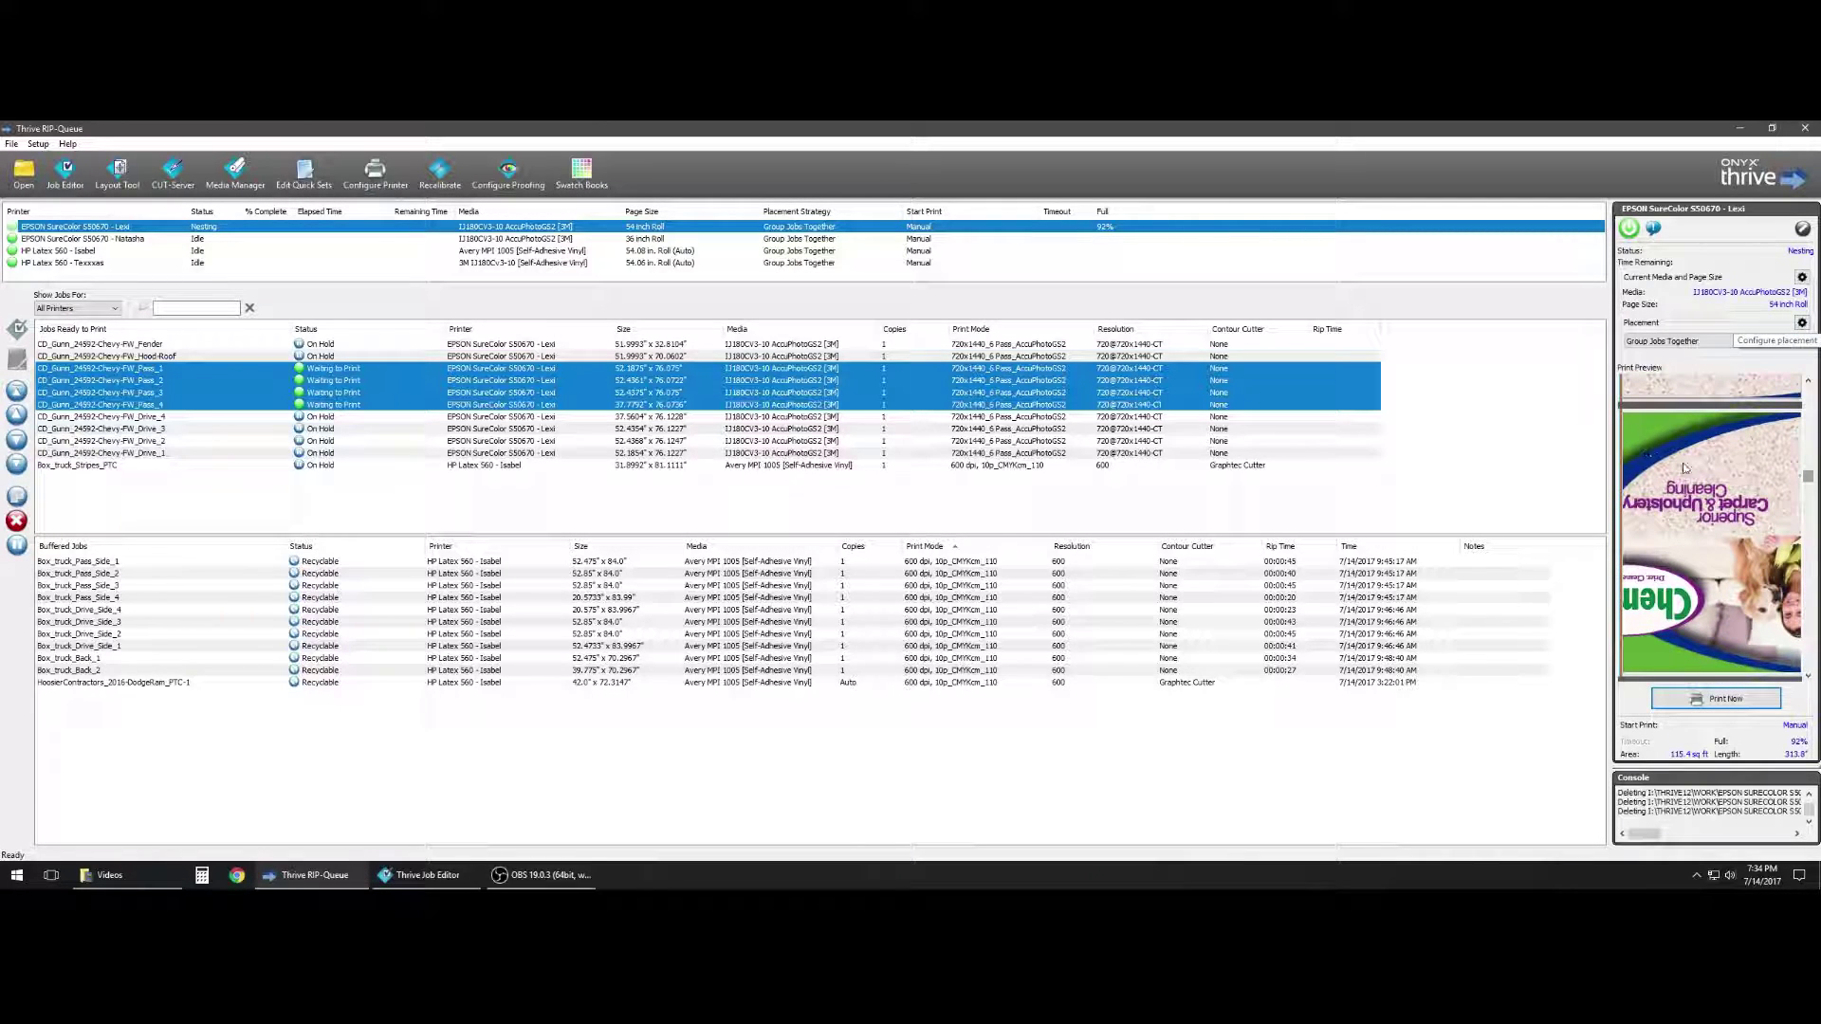
{"action": "scroll", "coordinate": [1702, 436], "scroll_direction": "up", "scroll_amount": 5}
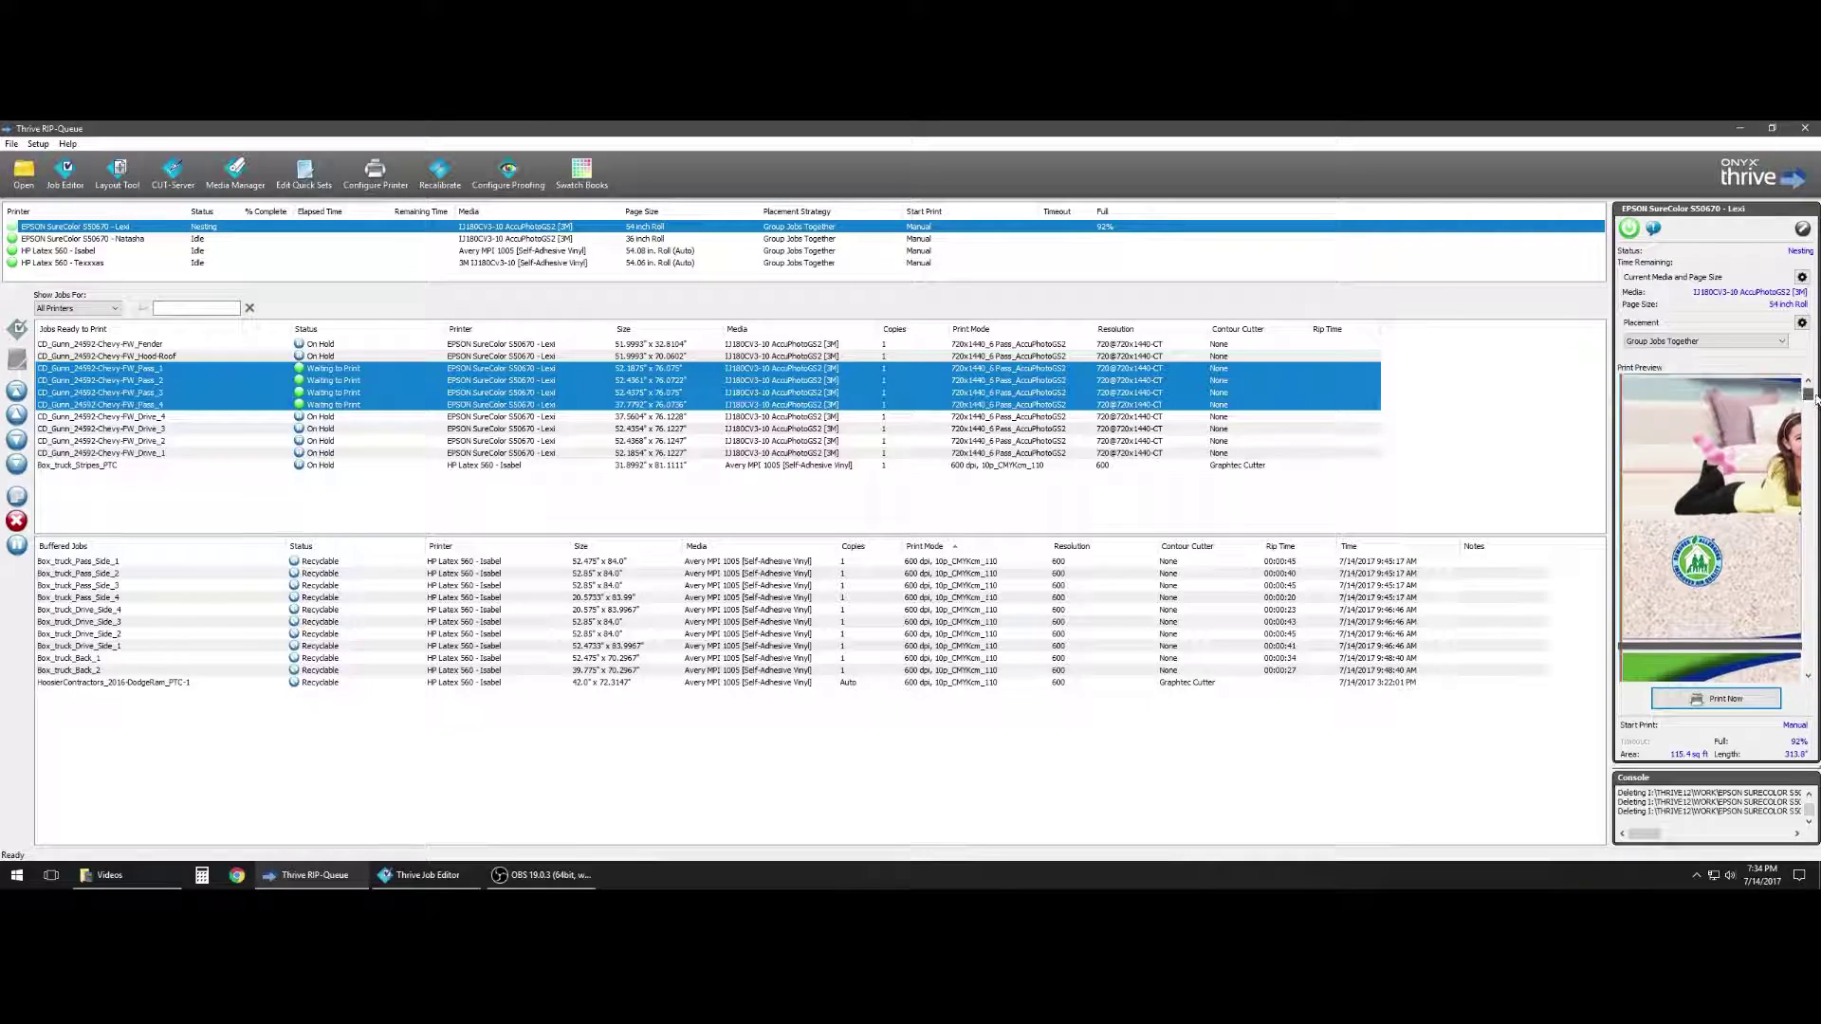
{"action": "left_click", "coordinate": [1802, 323]}
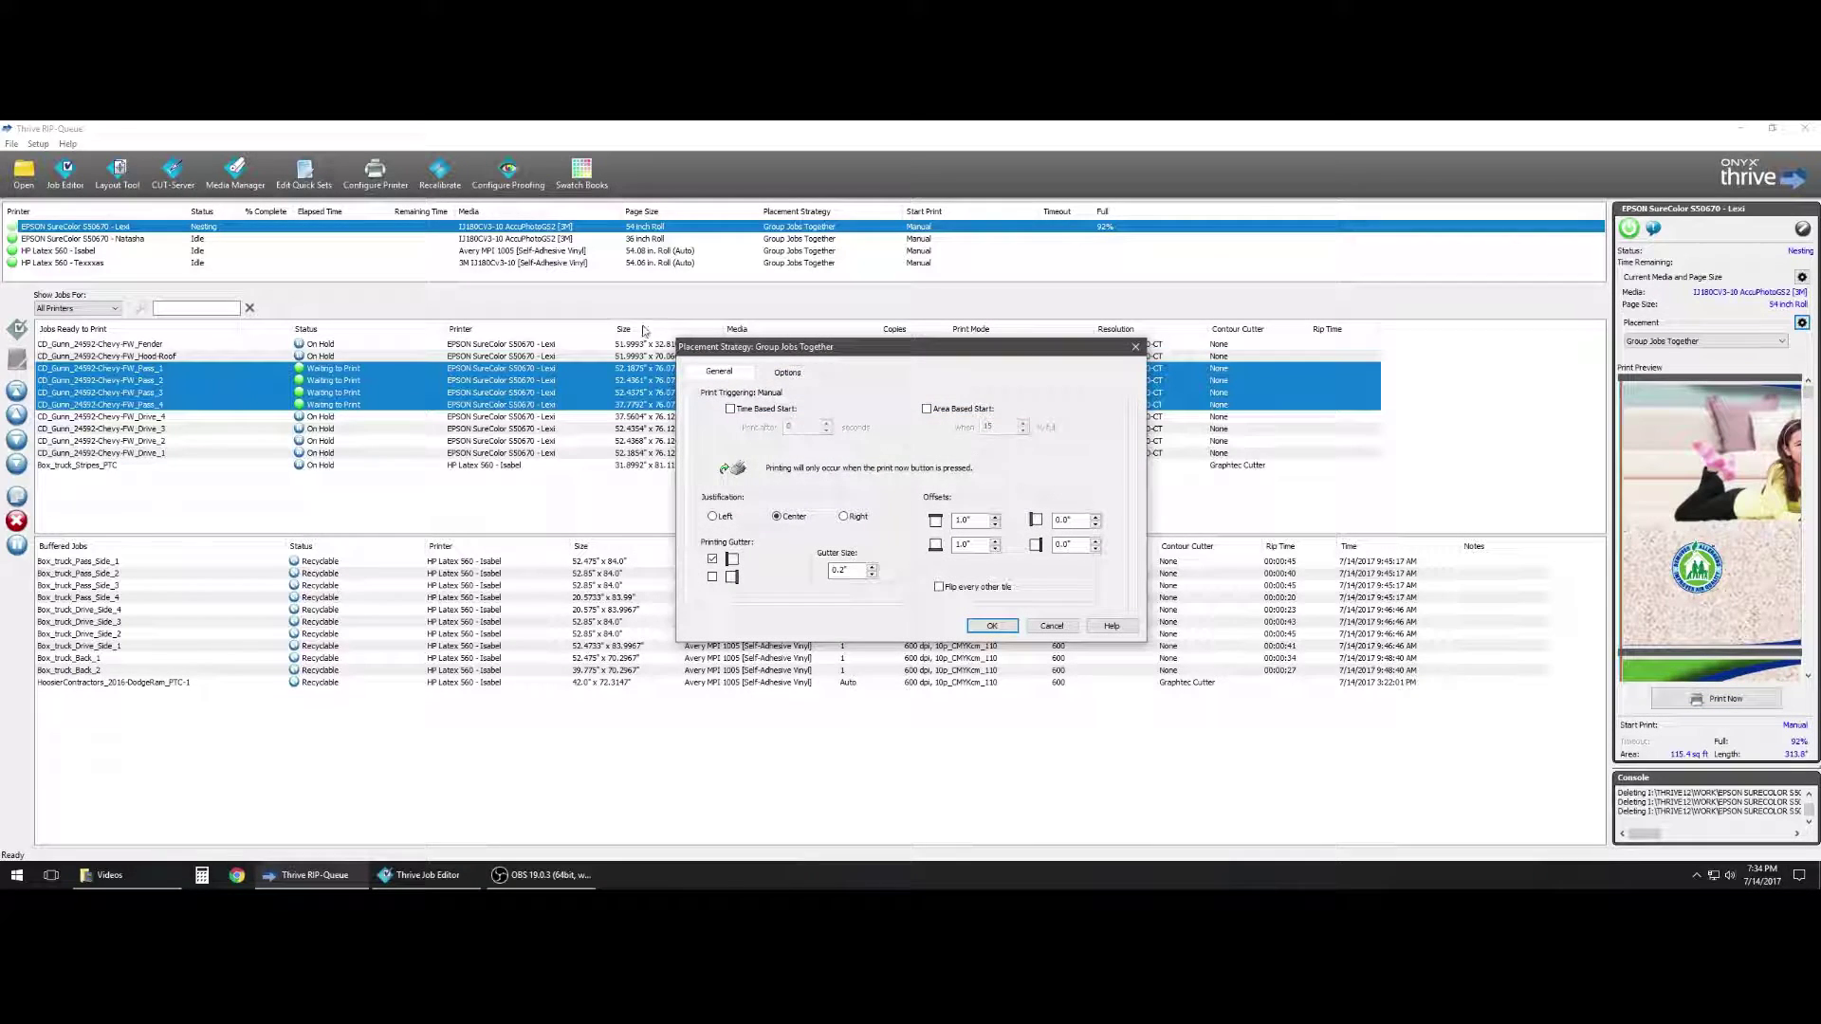
{"action": "left_click_drag", "start_coordinate": [821, 357], "coordinate": [766, 323]}
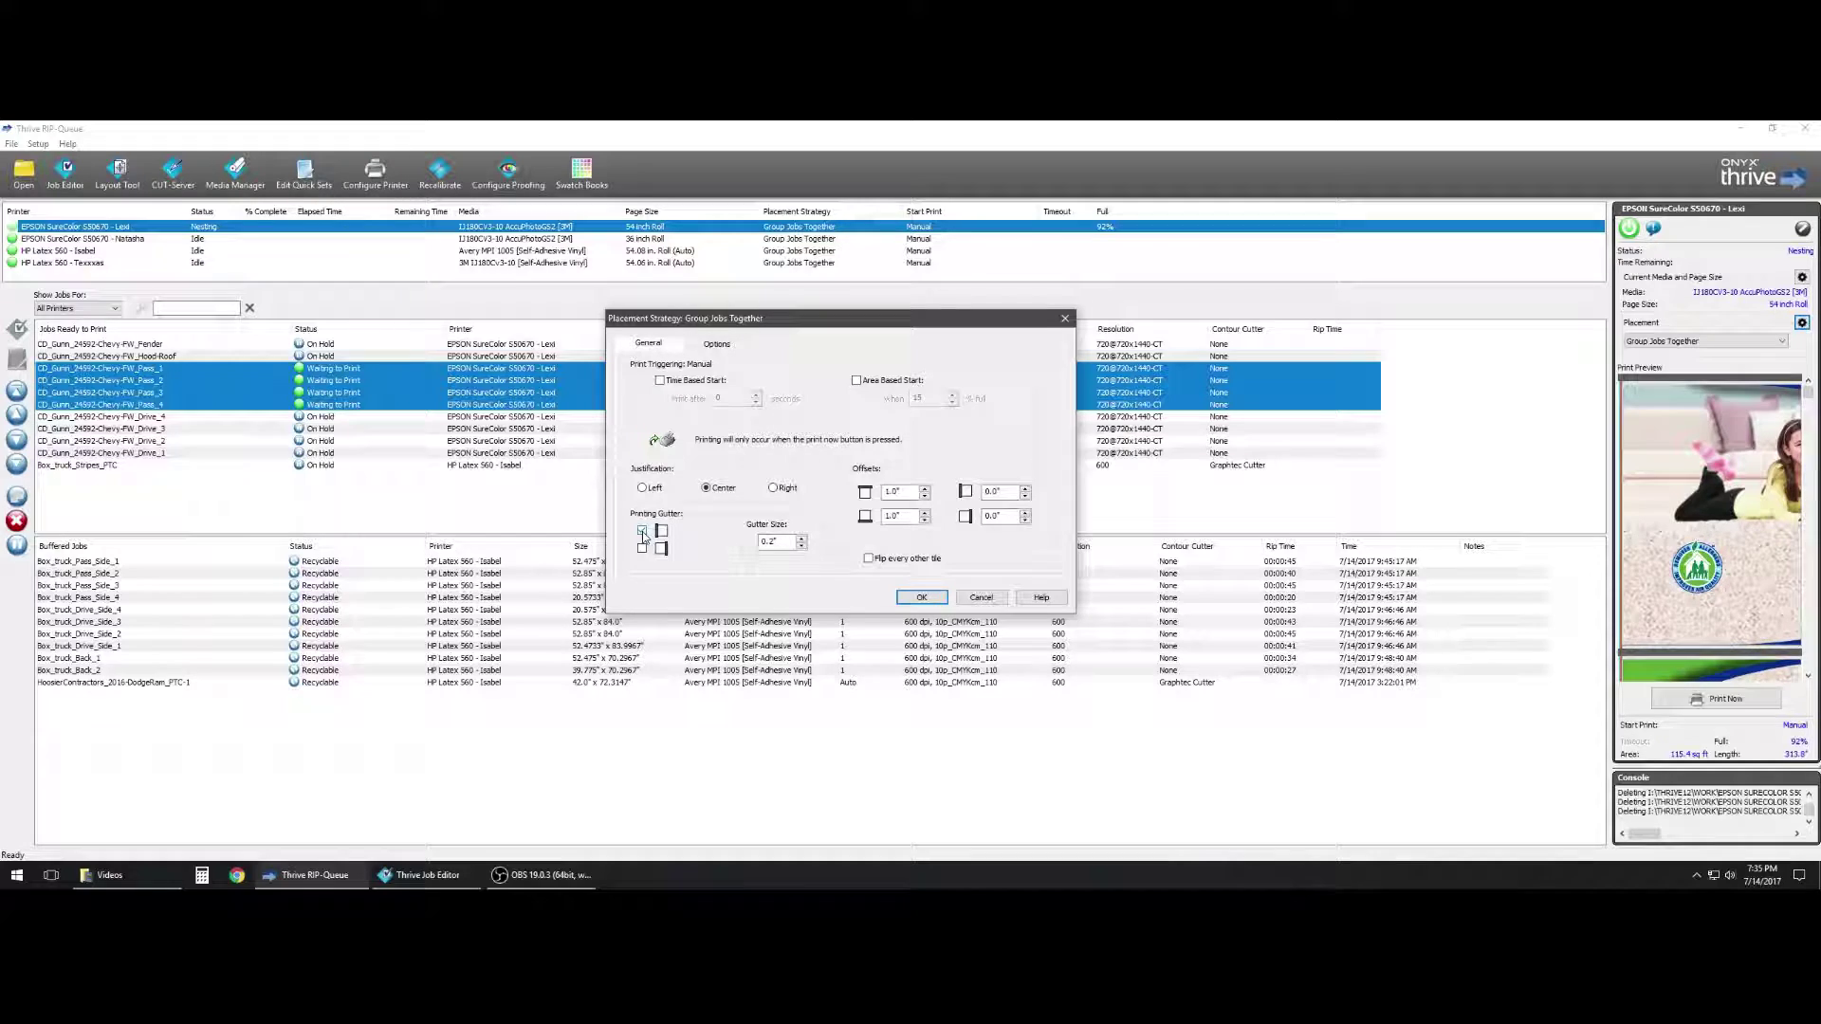
Enable the first Printing Gutter and Flip every other tile, review Options, and apply with OK
{"action": "left_click", "coordinate": [643, 533]}
{"action": "left_click", "coordinate": [870, 560]}
{"action": "left_click", "coordinate": [714, 347]}
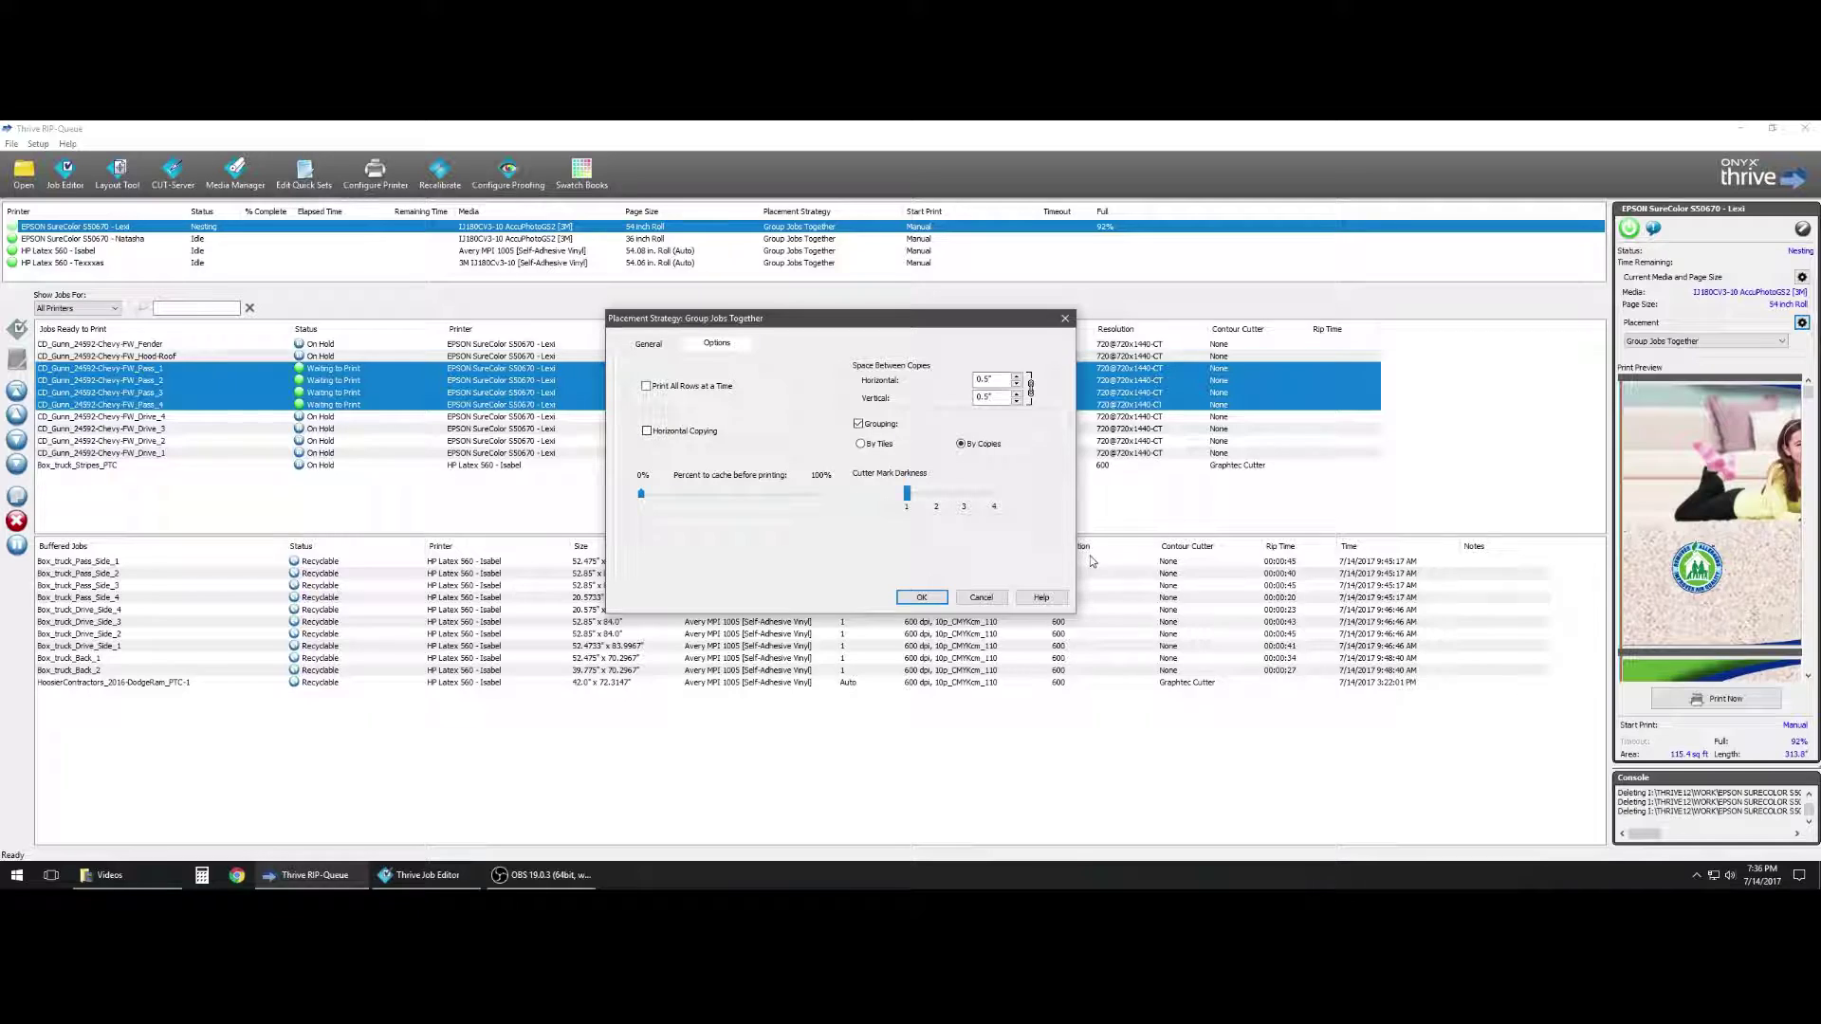
{"action": "left_click", "coordinate": [651, 347]}
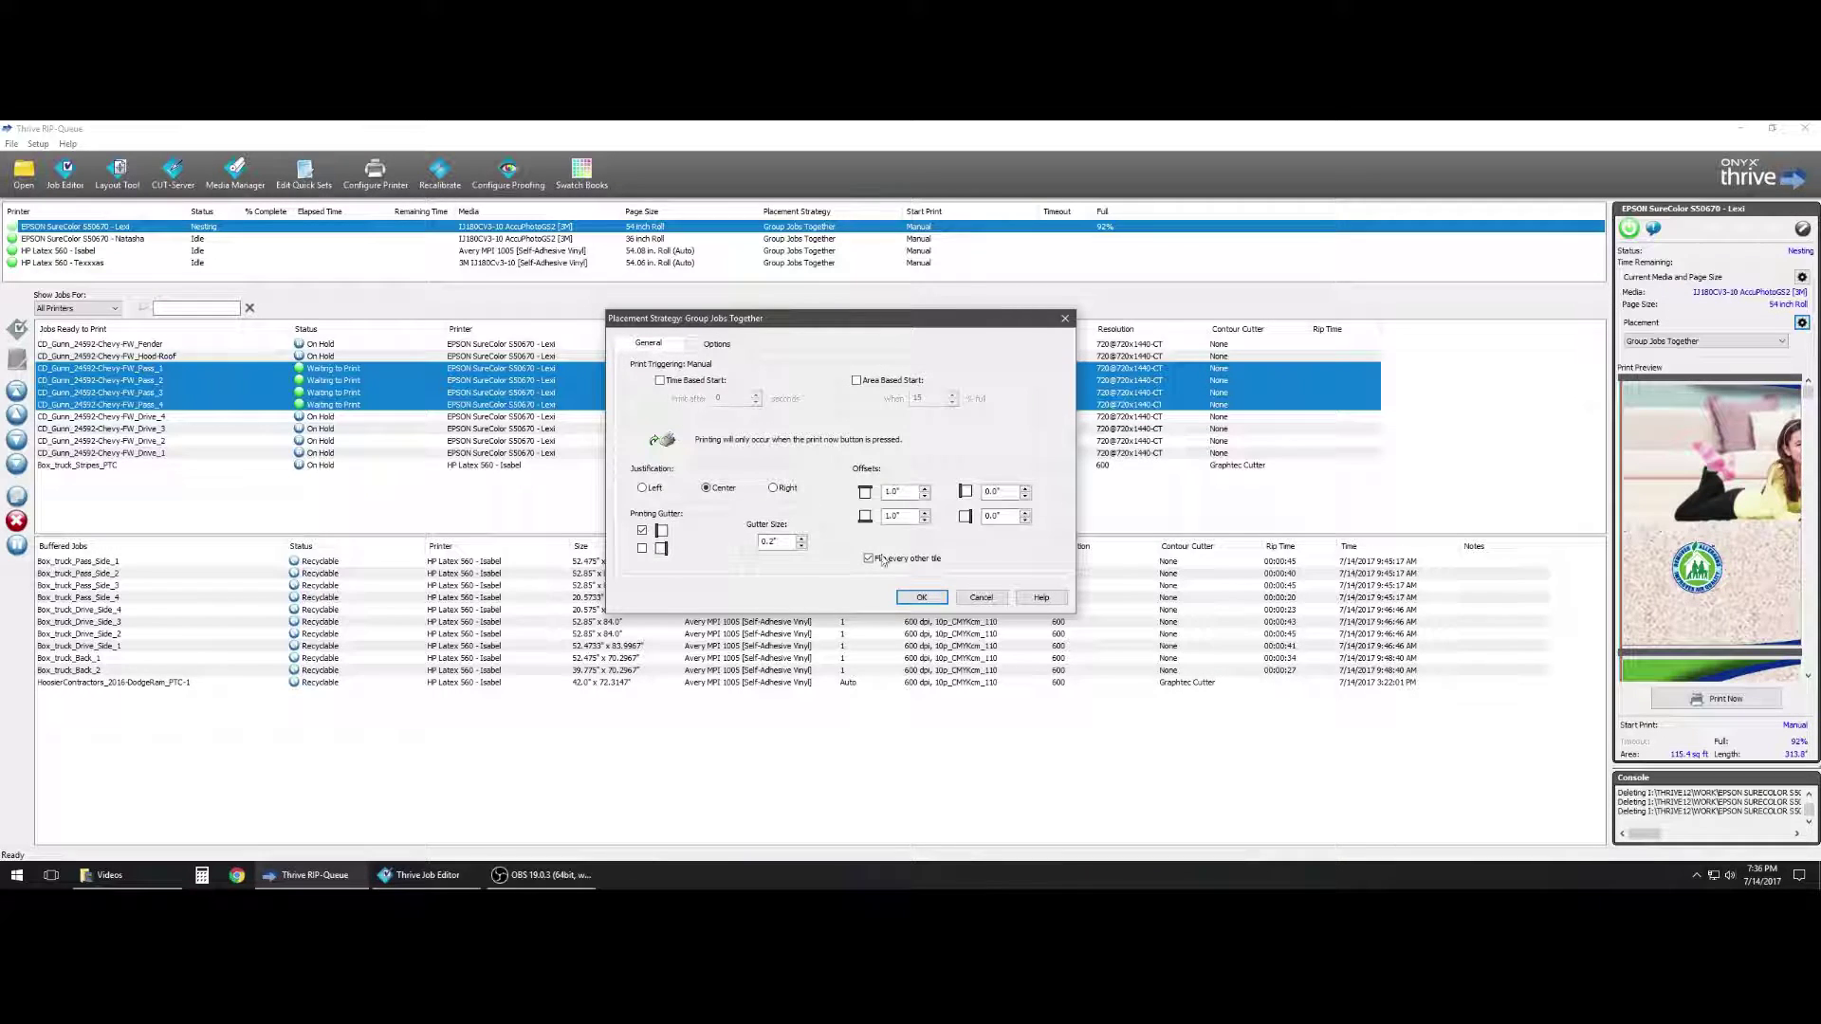
{"action": "left_click", "coordinate": [716, 345]}
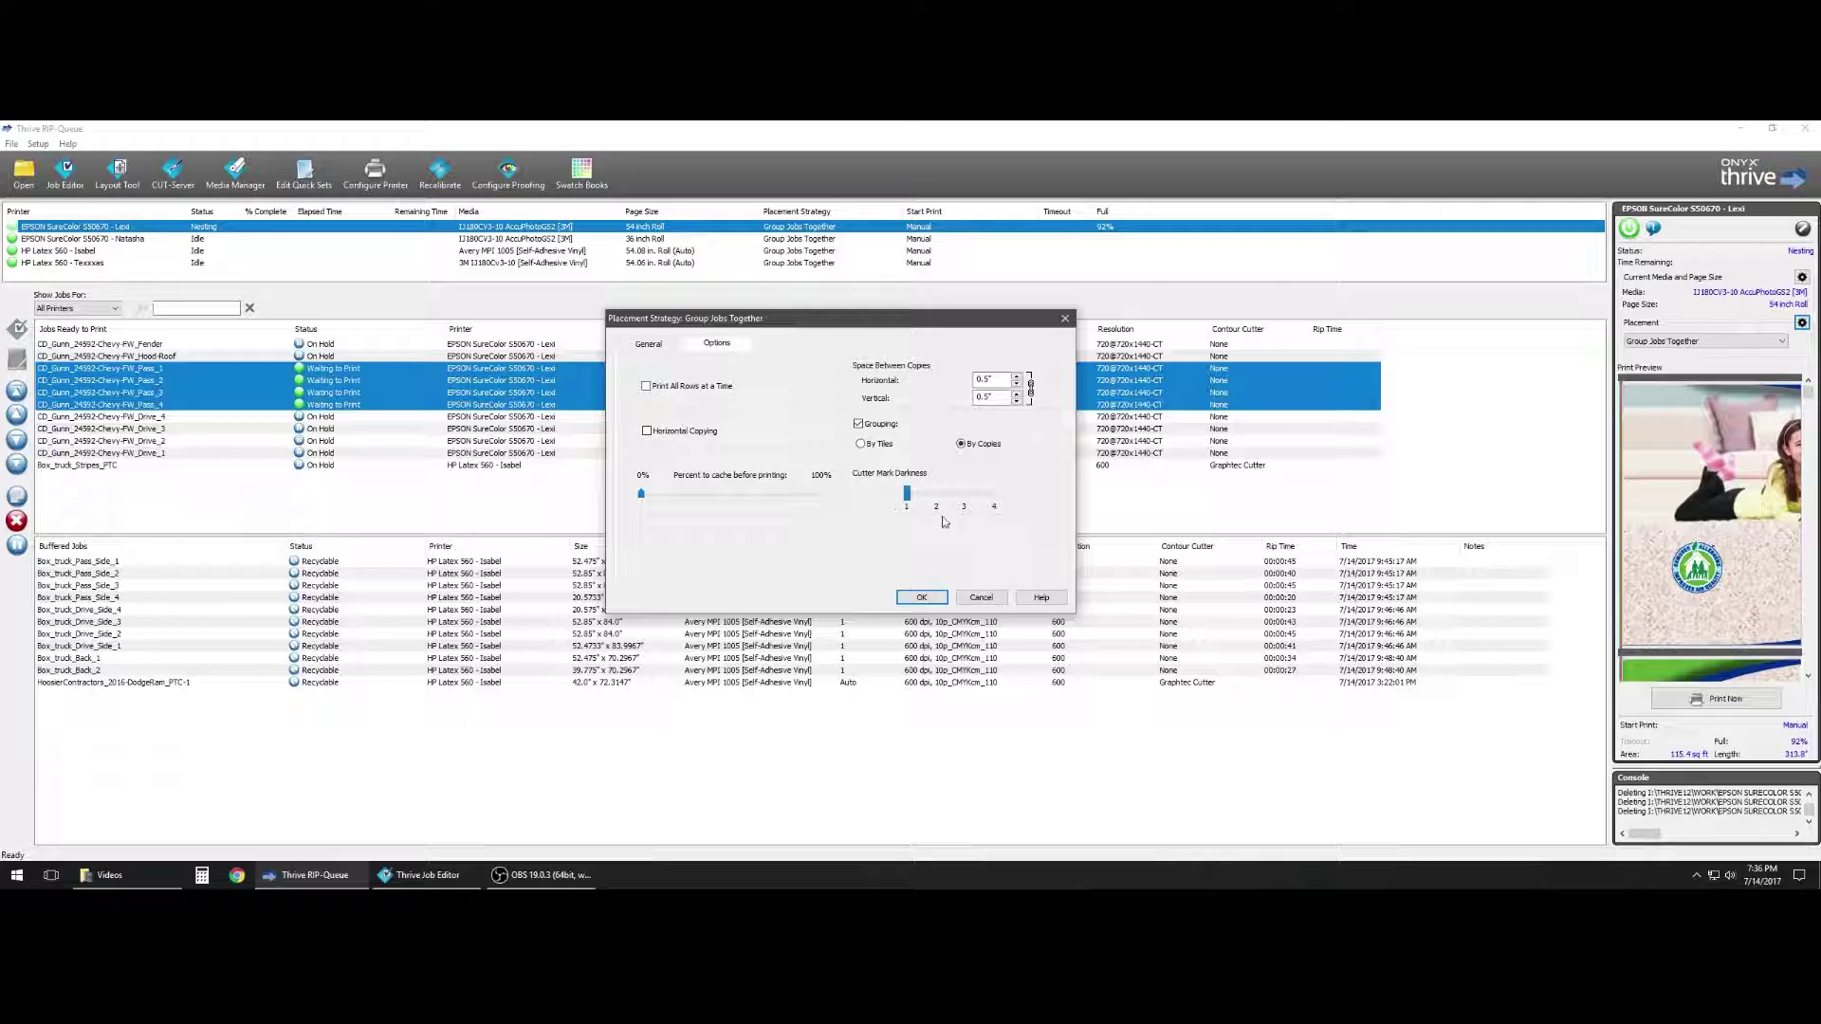
{"action": "left_click", "coordinate": [649, 345]}
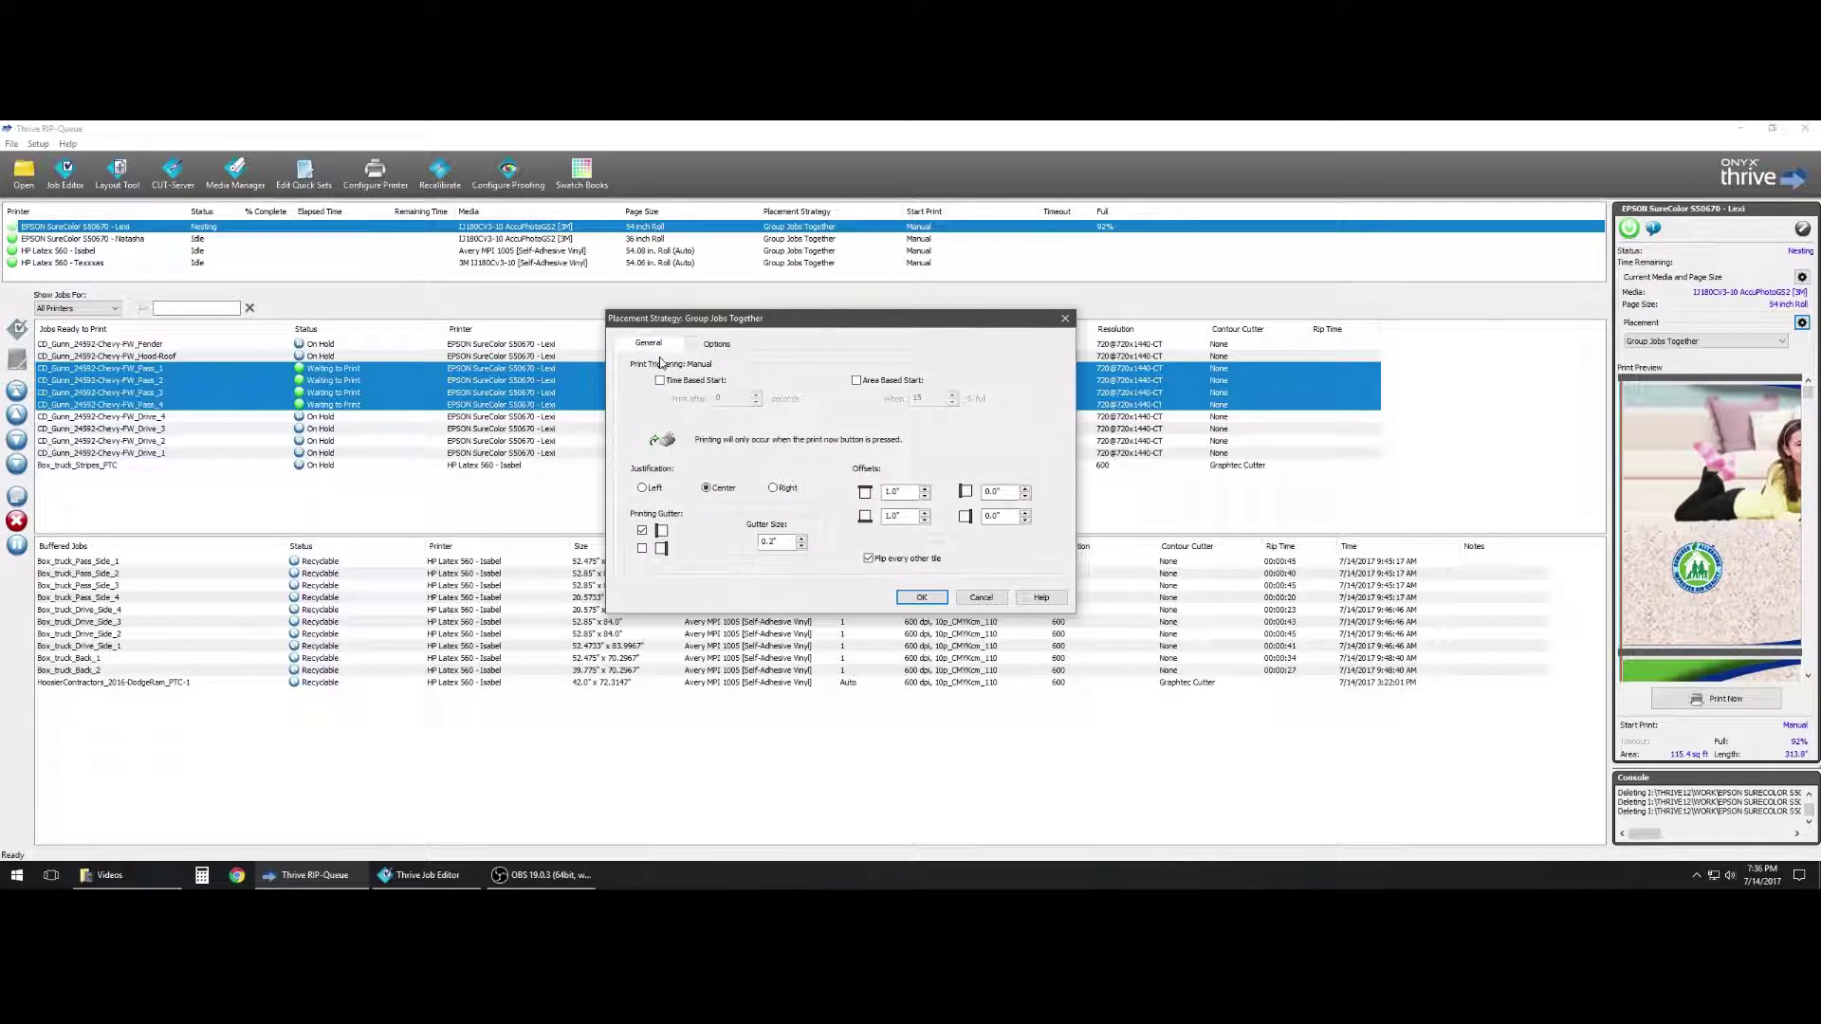
{"action": "left_click", "coordinate": [922, 599]}
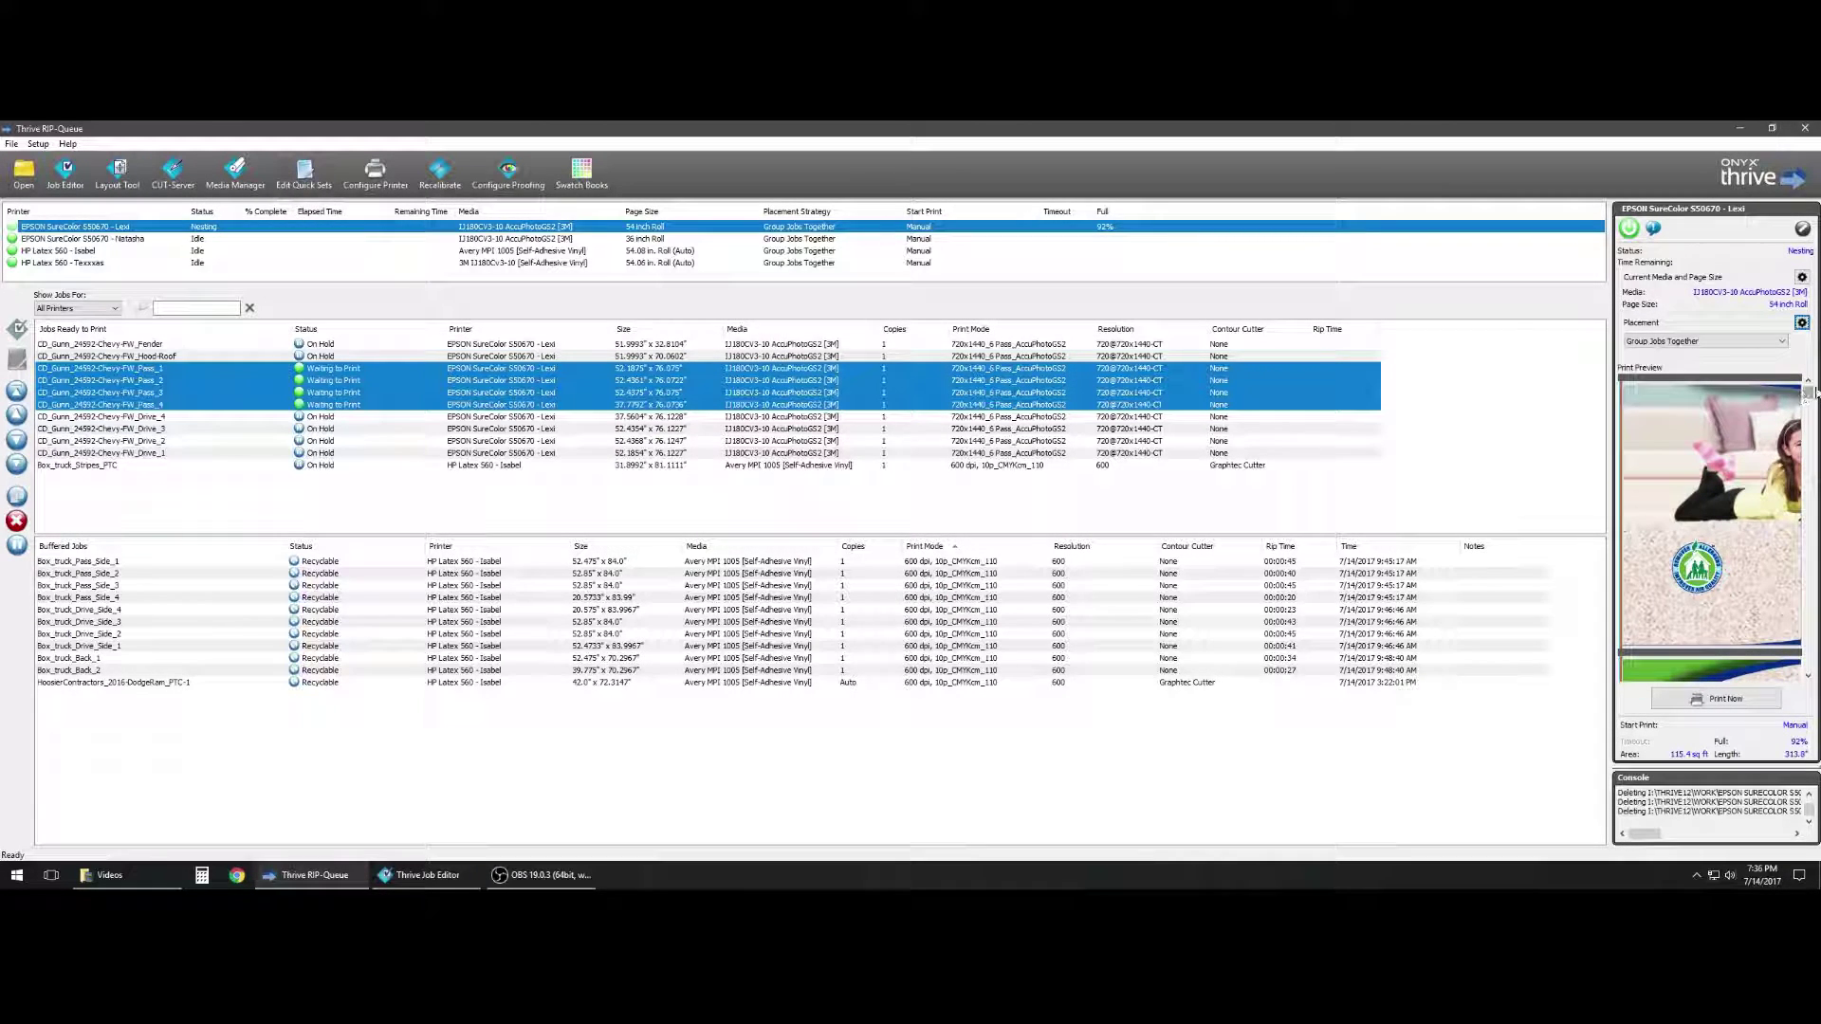
Scroll through the Print Preview and drag the Buffered Jobs splitter upward
{"action": "left_click_drag", "start_coordinate": [1810, 396], "coordinate": [1806, 667]}
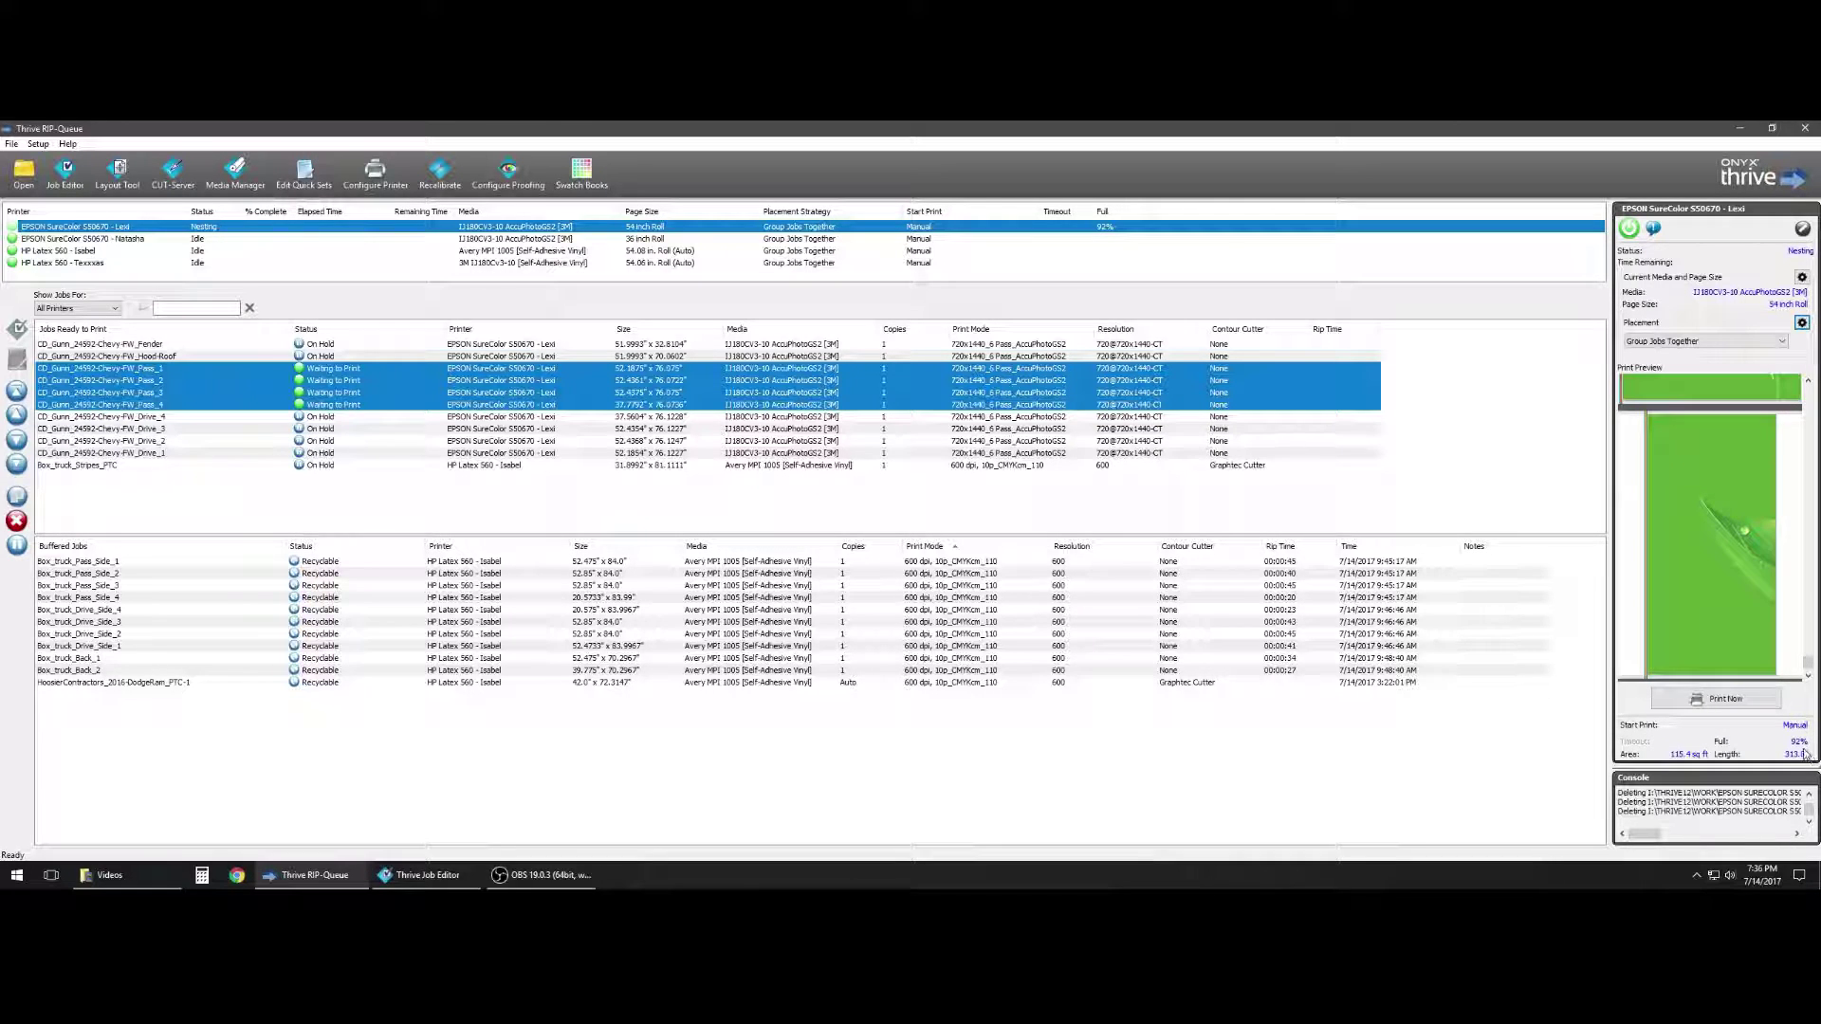
{"action": "left_click_drag", "start_coordinate": [1808, 661], "coordinate": [1815, 391]}
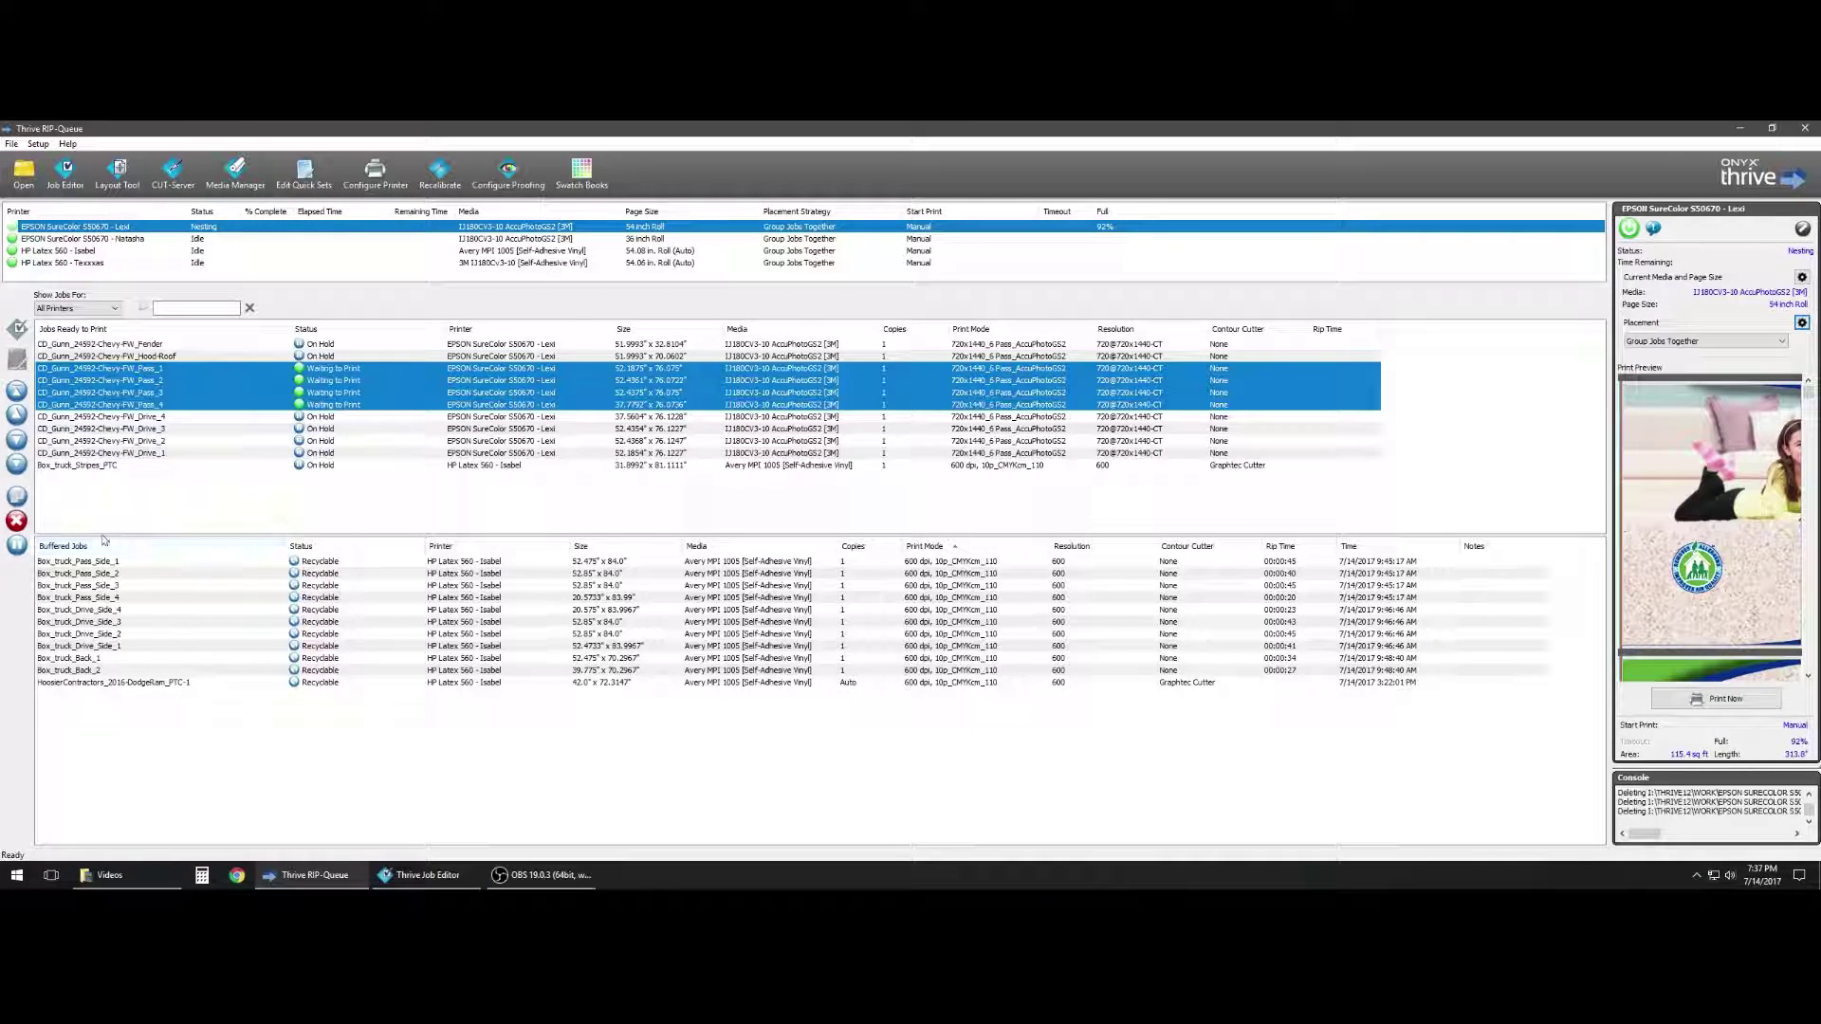
{"action": "left_click_drag", "start_coordinate": [101, 534], "coordinate": [104, 518]}
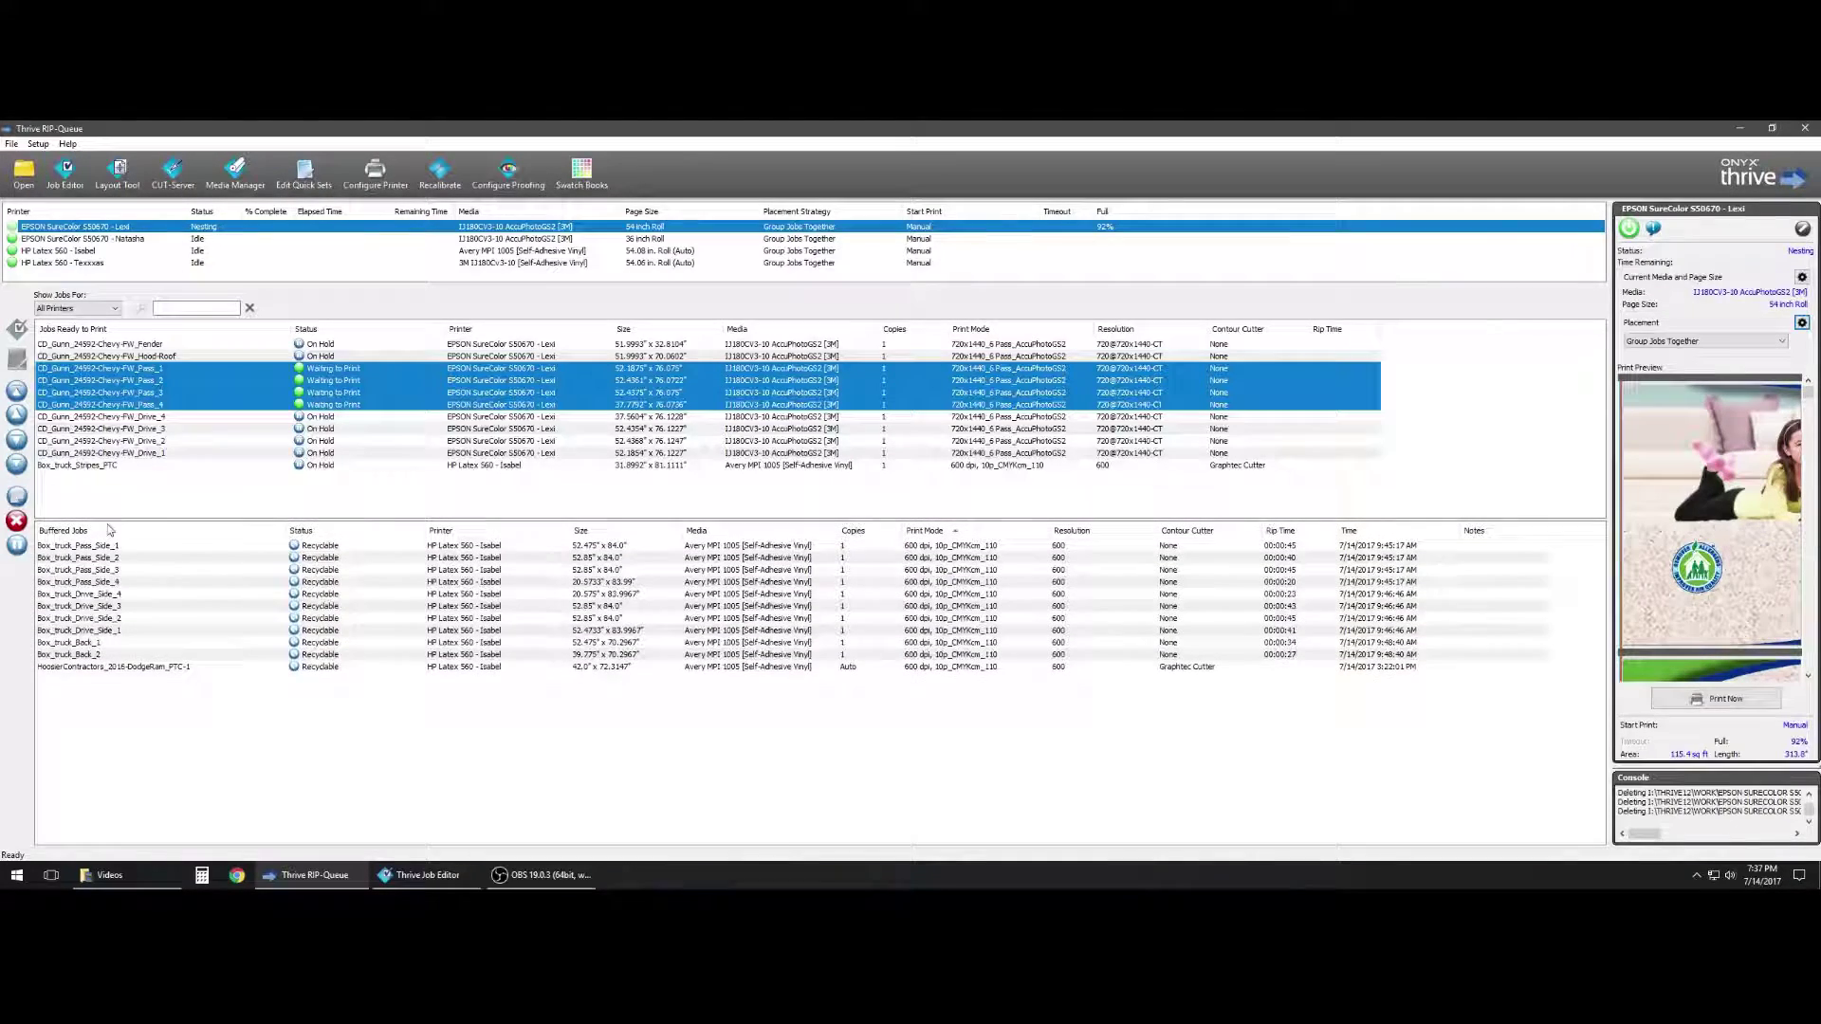
Select Box_truck_Drive_Side_1 to 4 in Buffered Jobs and drag them into Jobs Ready to Print
{"action": "left_click", "coordinate": [158, 405]}
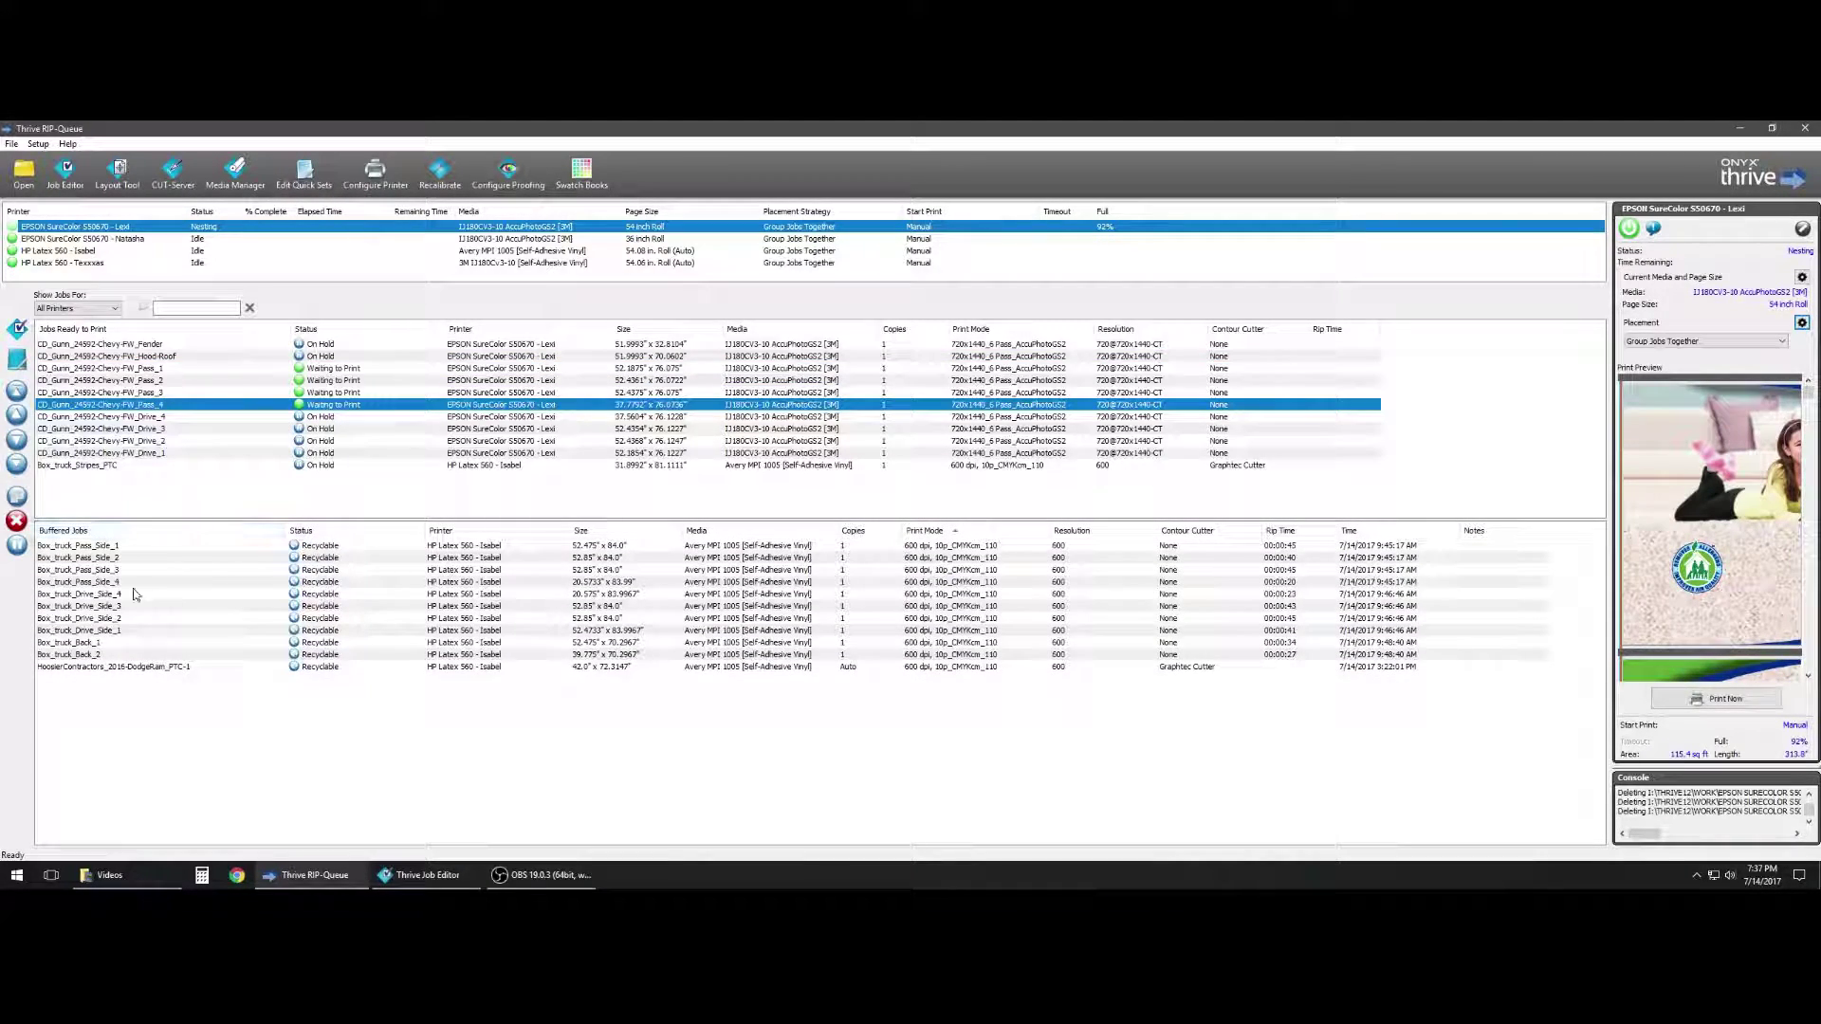
{"action": "left_click", "coordinate": [85, 583]}
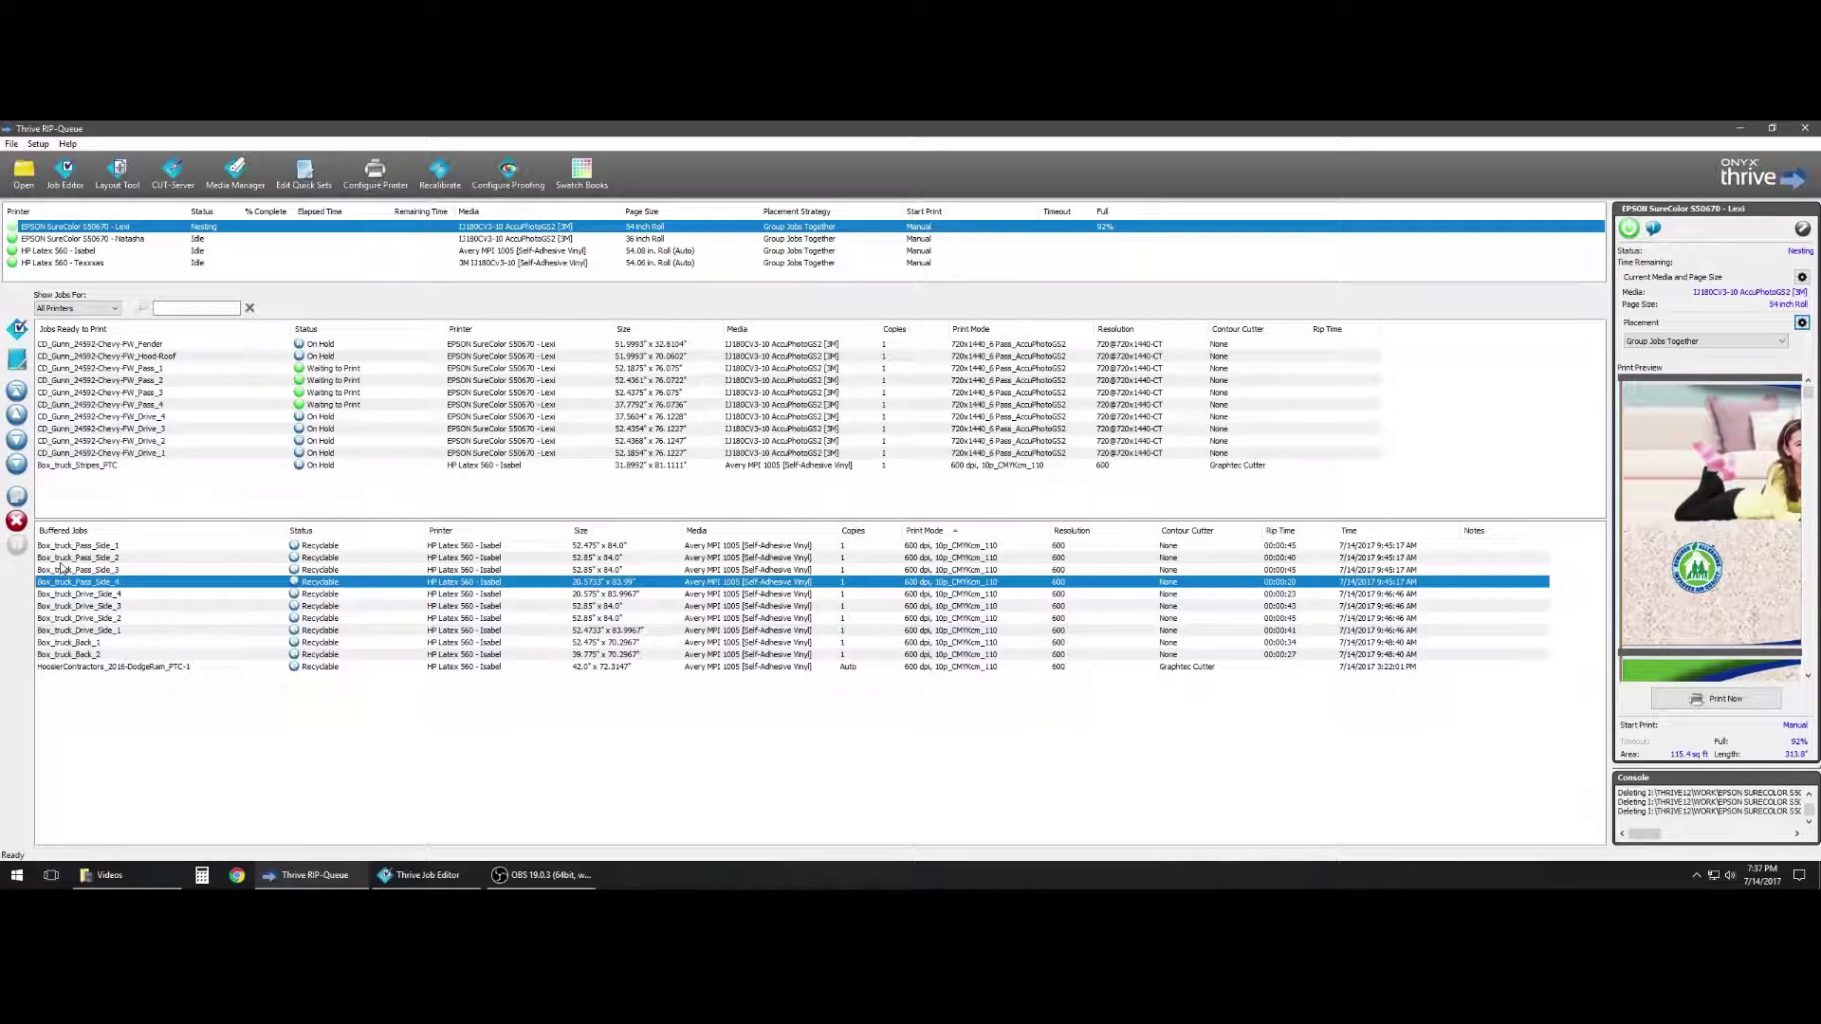
{"action": "left_click", "coordinate": [71, 629]}
{"action": "left_click", "coordinate": [99, 598], "text": "shift"}
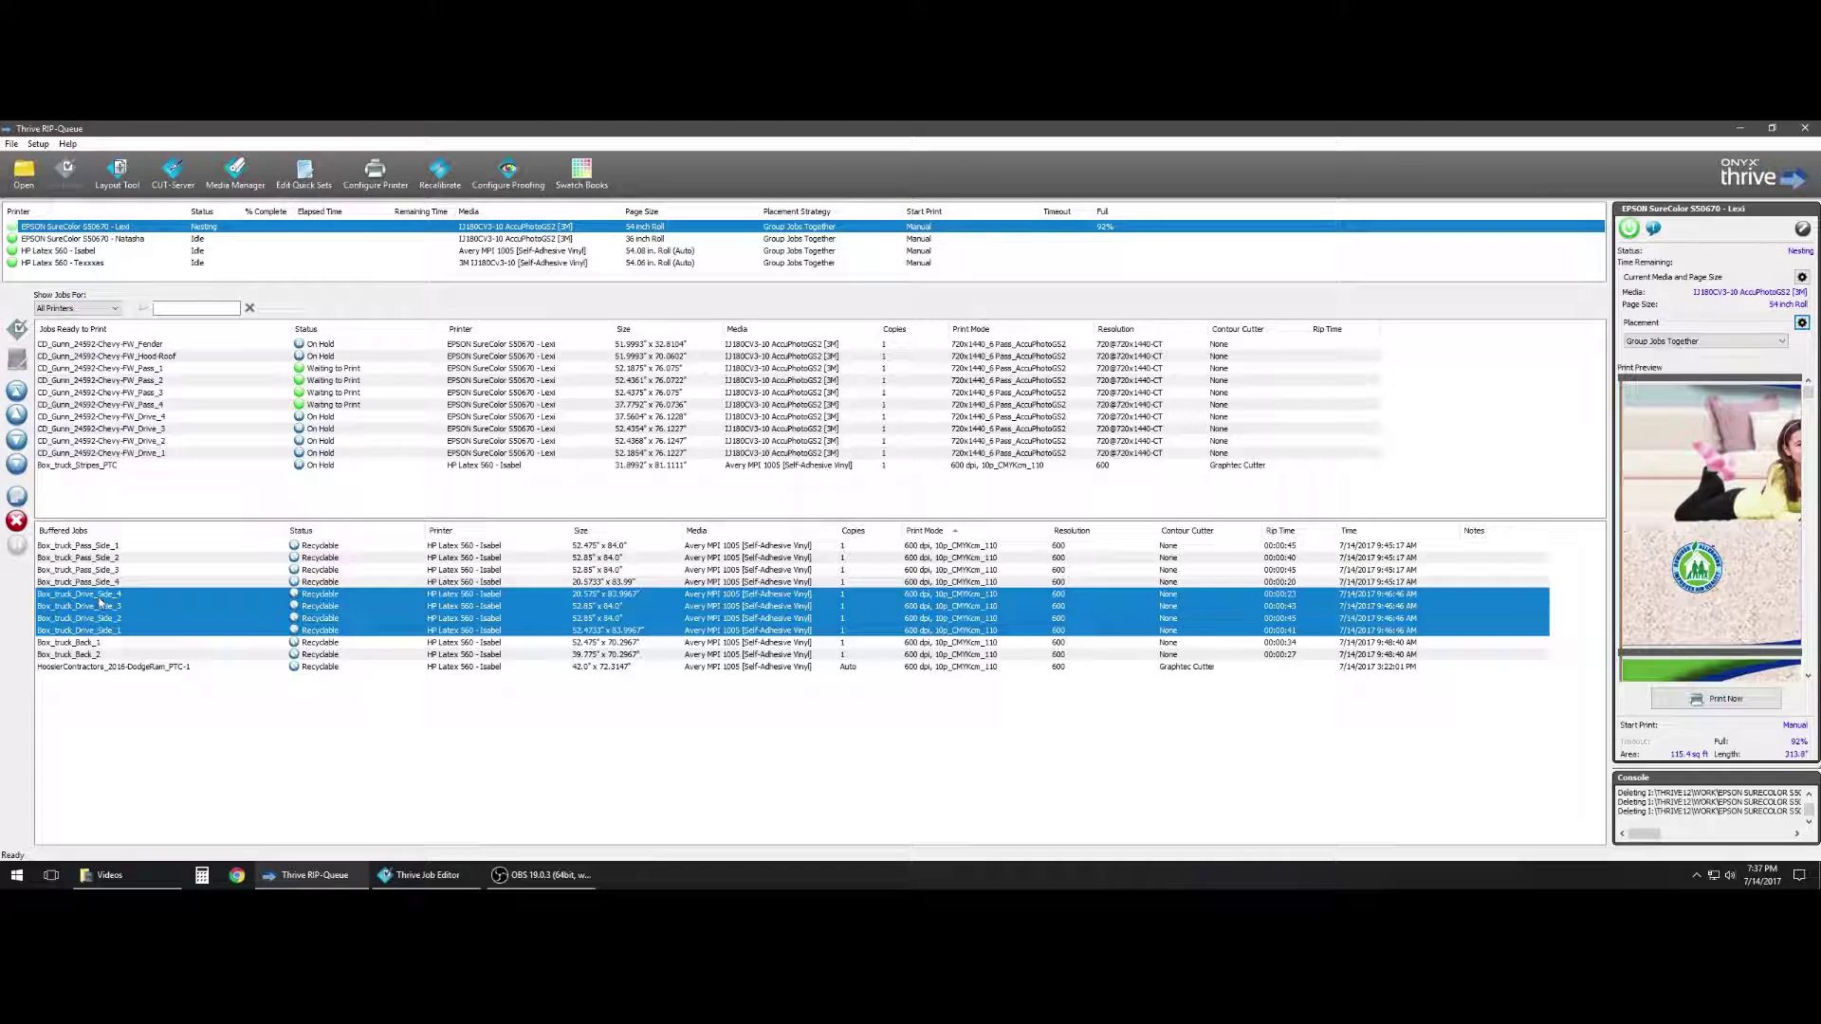
{"action": "left_click_drag", "start_coordinate": [100, 603], "coordinate": [106, 509]}
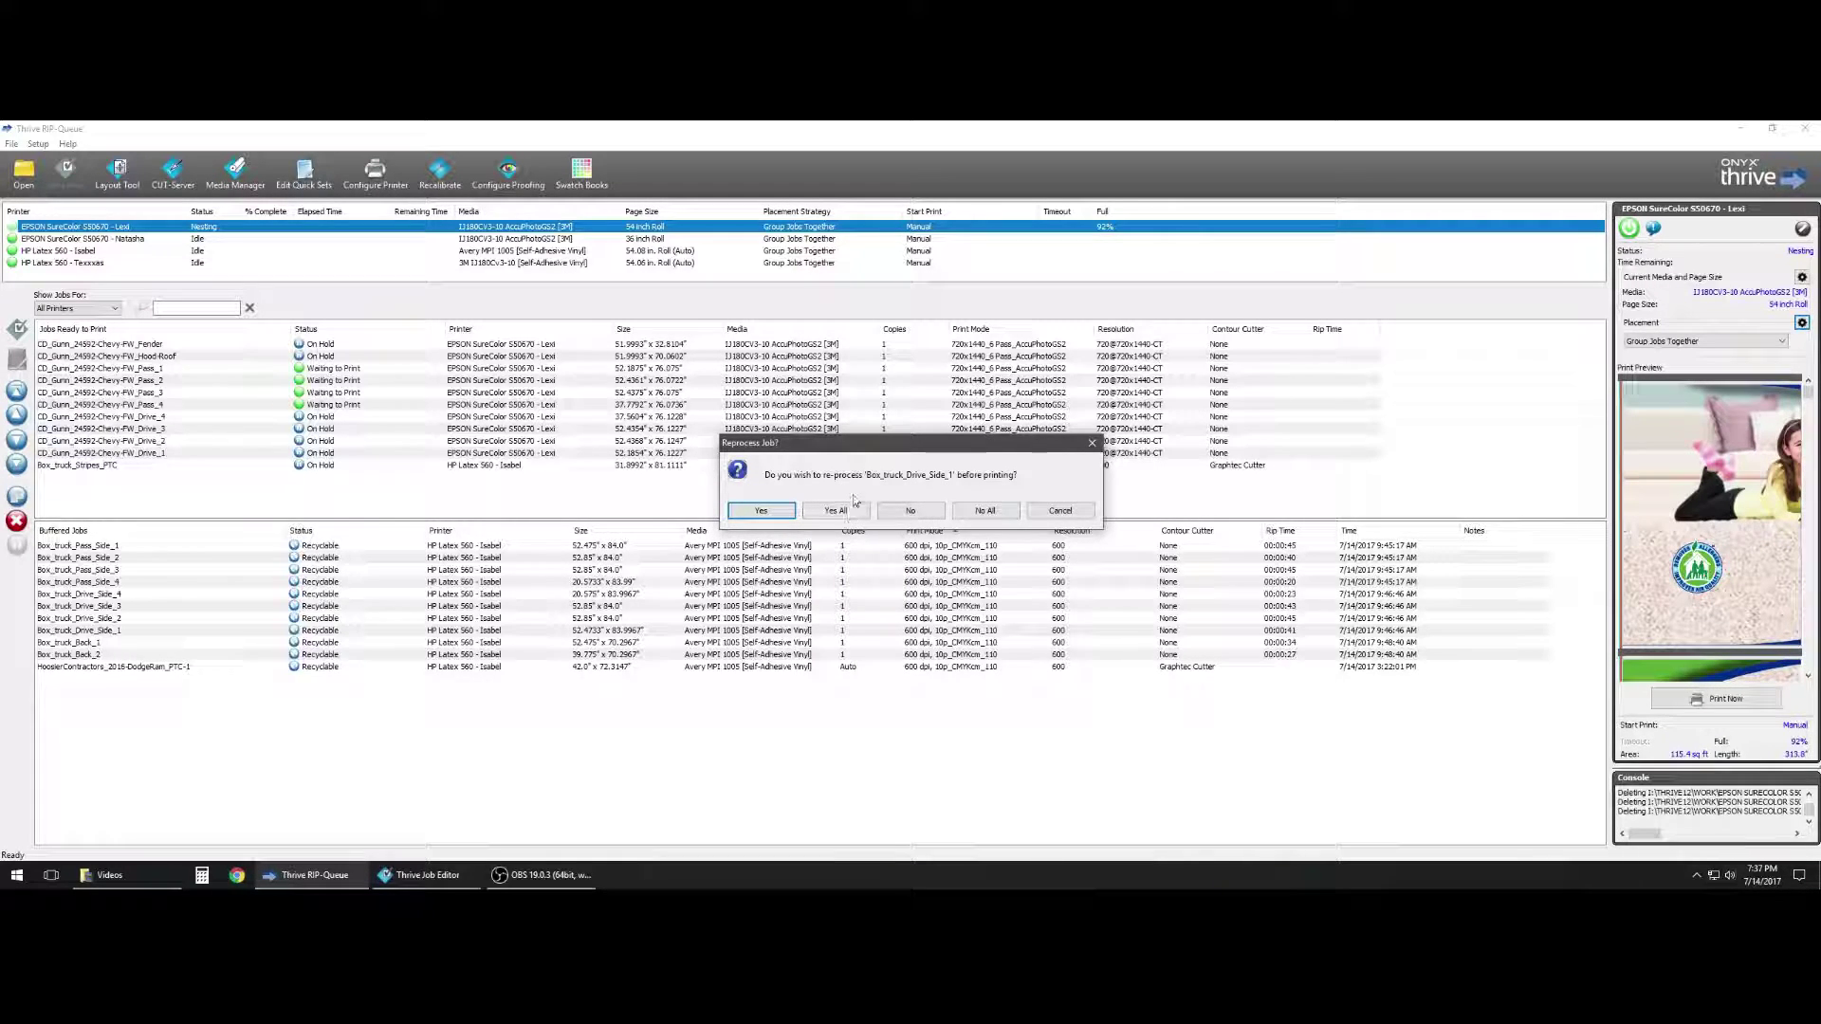
Answer No All to skip reprocessing, then enlarge the queue to check the Drive Side jobs
{"action": "left_click", "coordinate": [985, 510]}
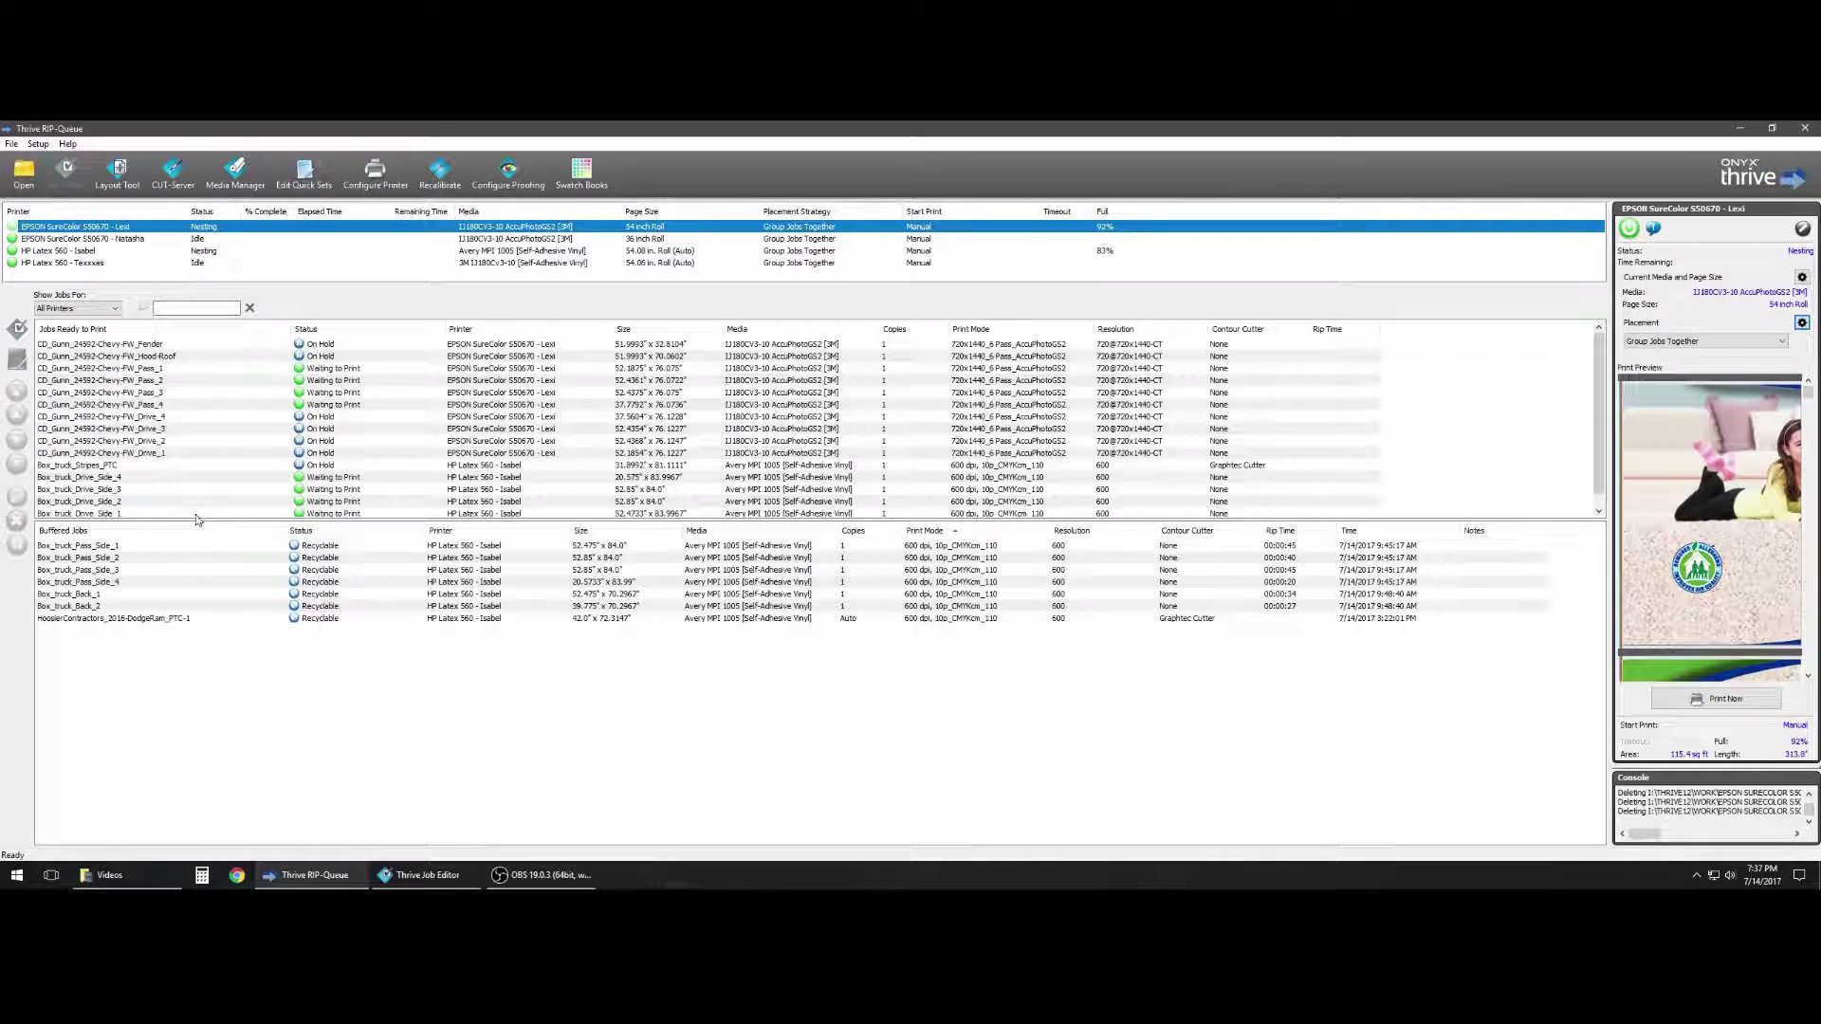
{"action": "left_click_drag", "start_coordinate": [190, 519], "coordinate": [191, 589]}
{"action": "left_click", "coordinate": [68, 502]}
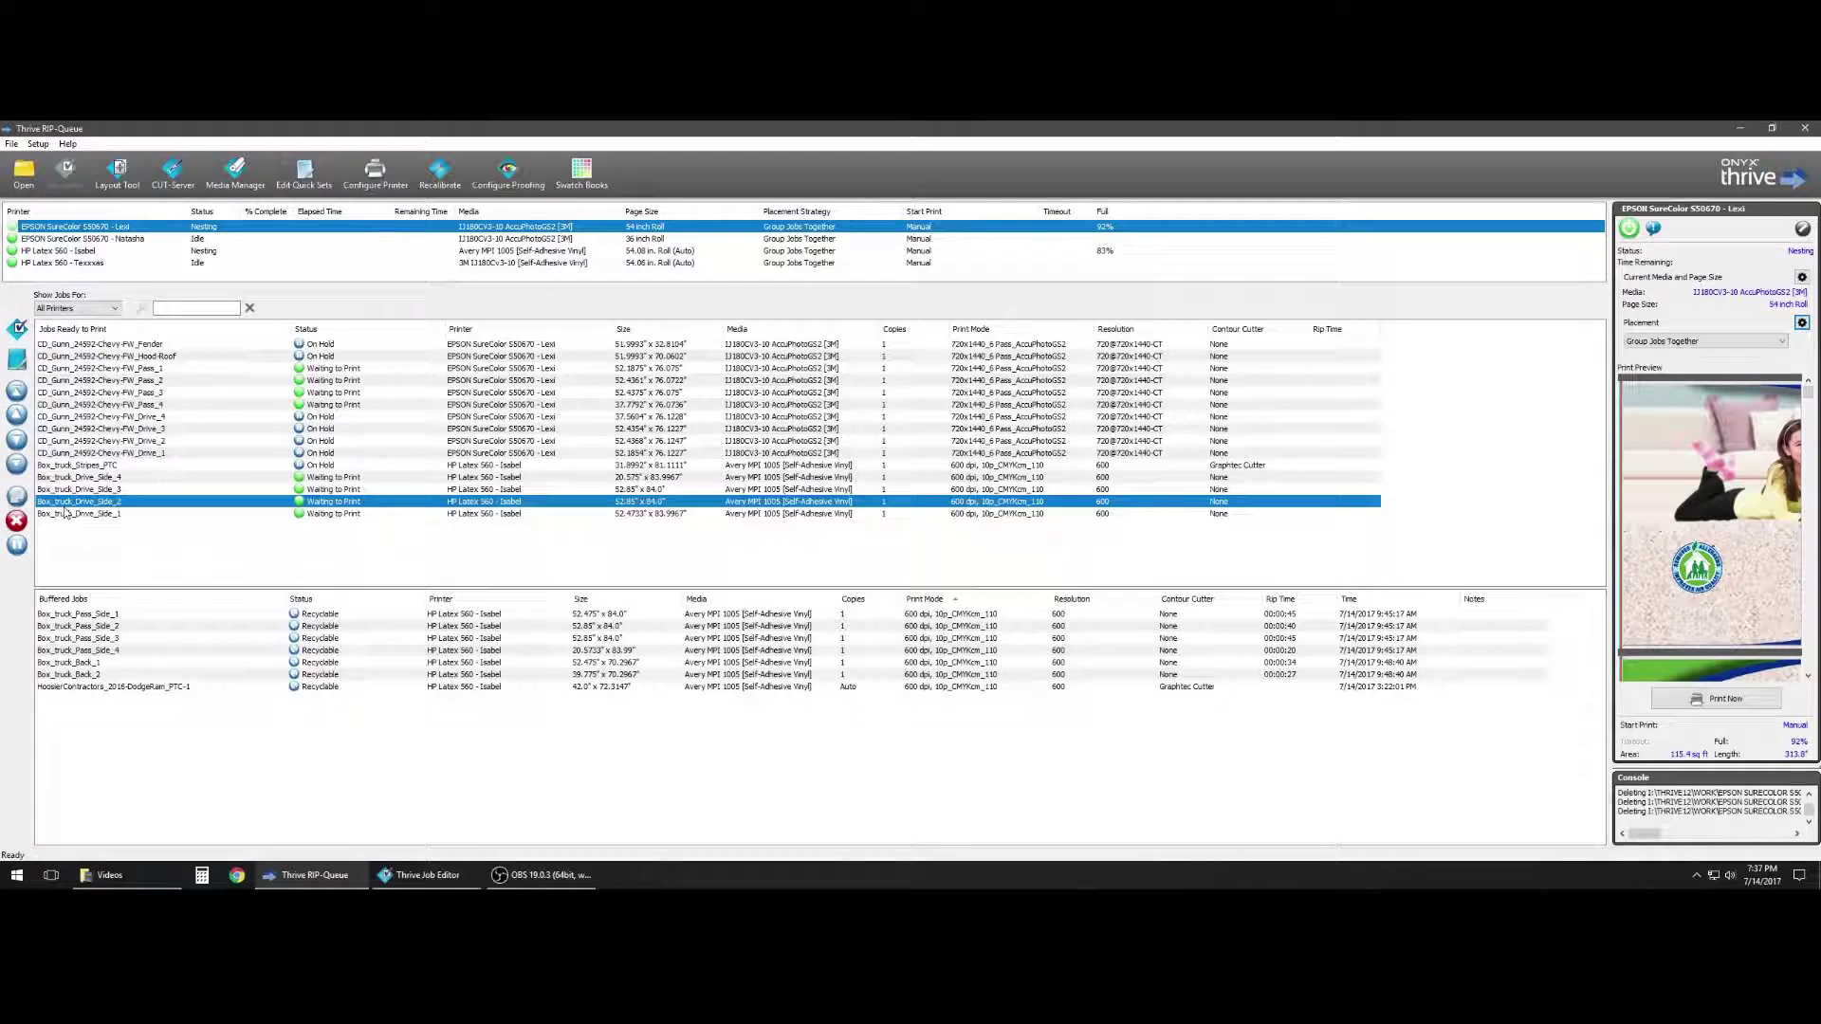
{"action": "left_click_drag", "start_coordinate": [76, 477], "coordinate": [68, 503]}
{"action": "left_click", "coordinate": [474, 468]}
{"action": "left_click", "coordinate": [230, 513]}
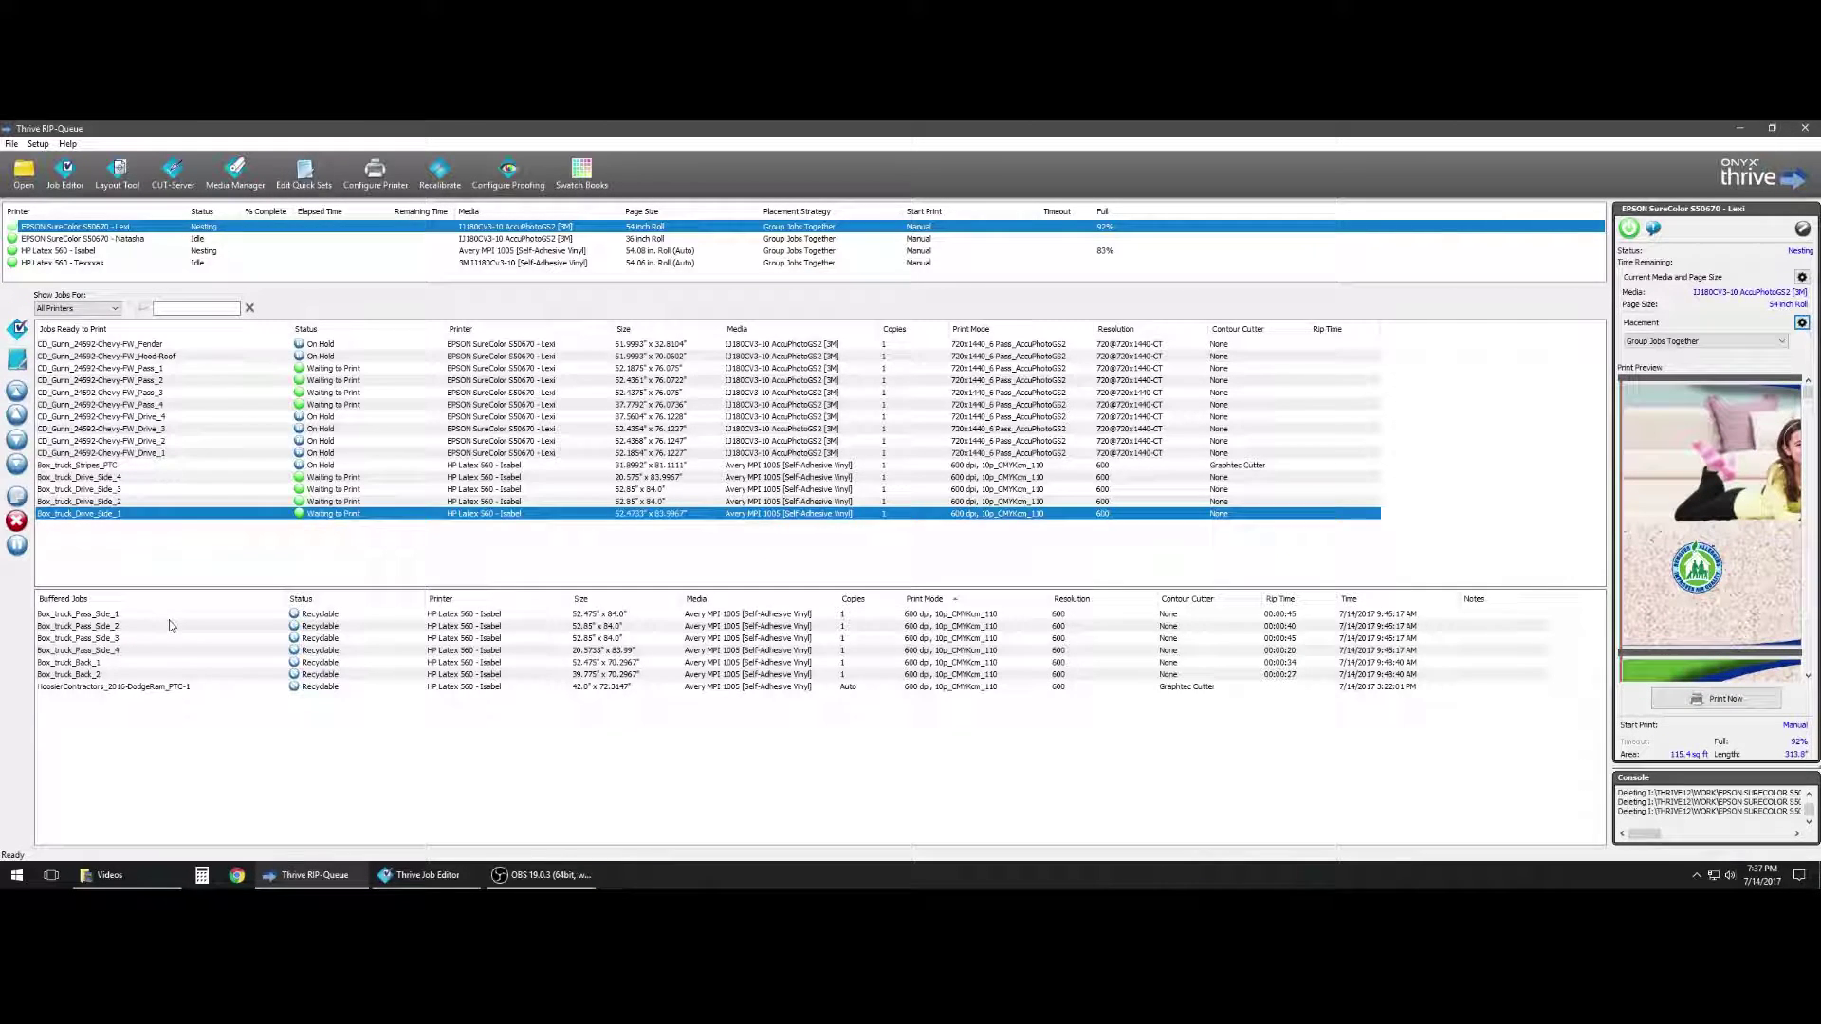
{"action": "left_click", "coordinate": [96, 640]}
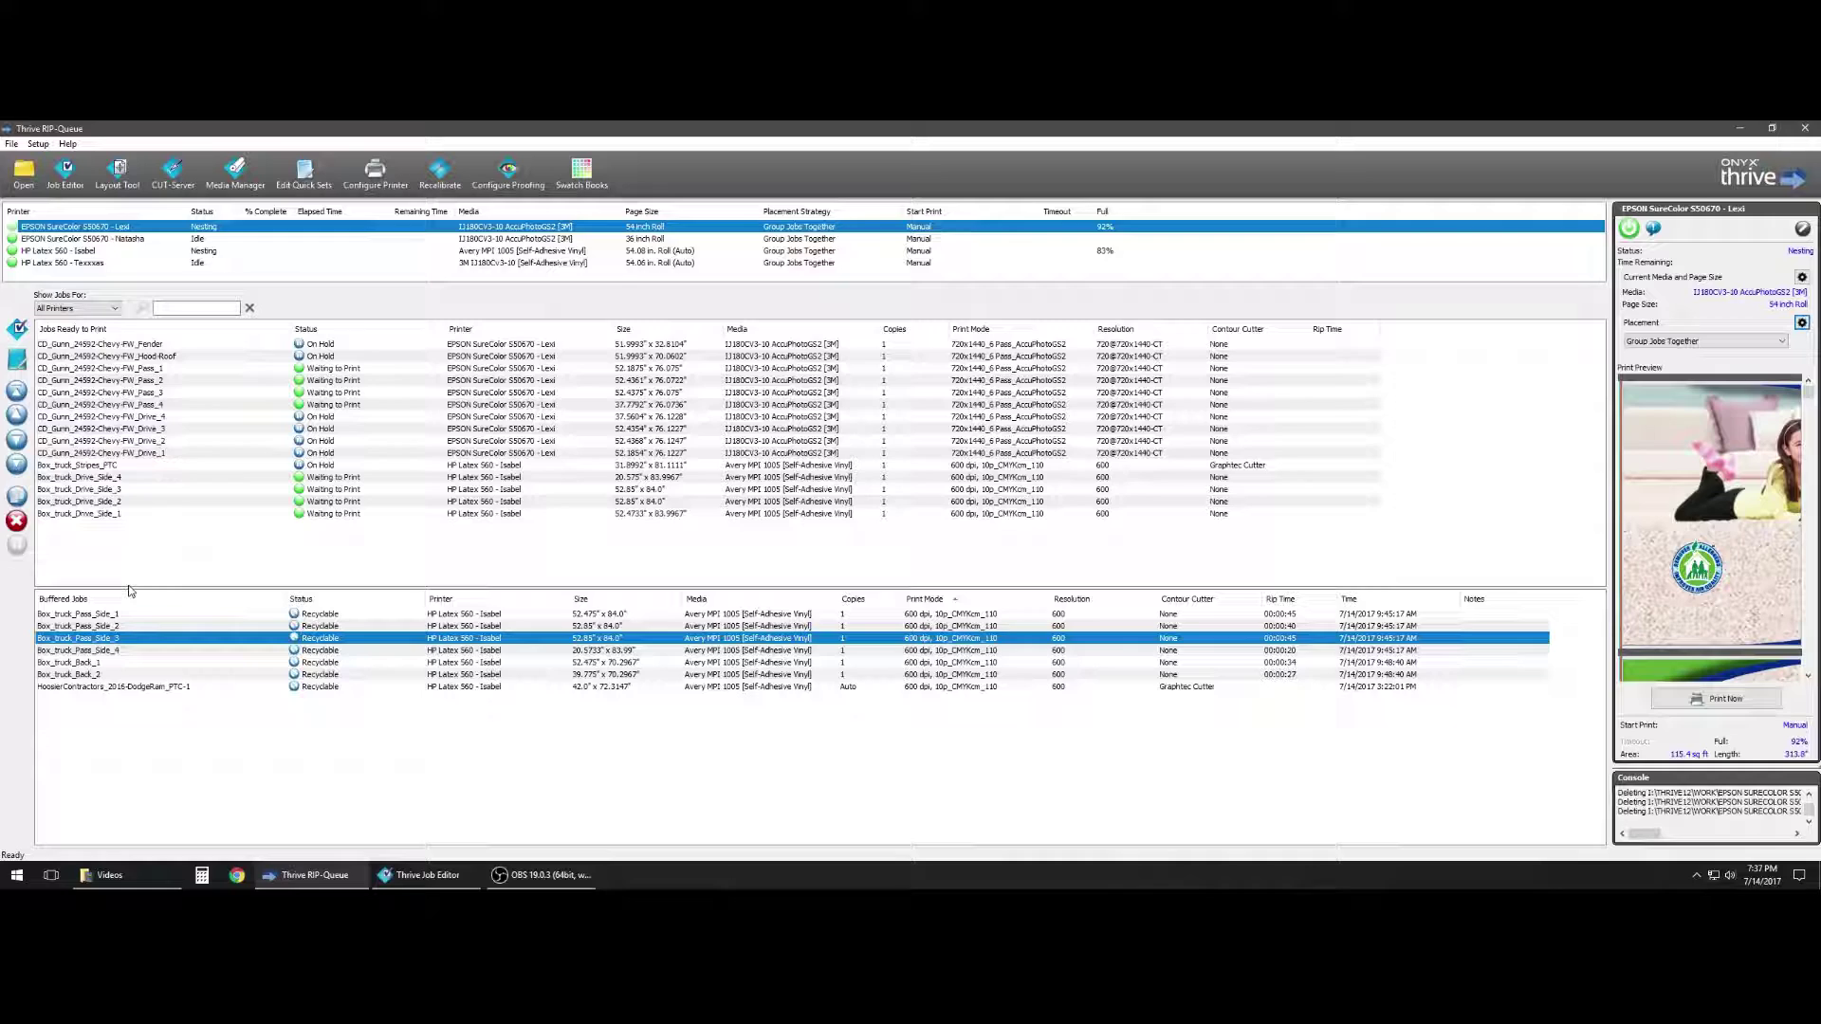
Select Box_truck_Drive_Side_1 up to Box_truck_Stripes_PTC and archive them from the context menu
{"action": "left_click", "coordinate": [95, 514]}
{"action": "left_click", "coordinate": [102, 467], "text": "shift"}
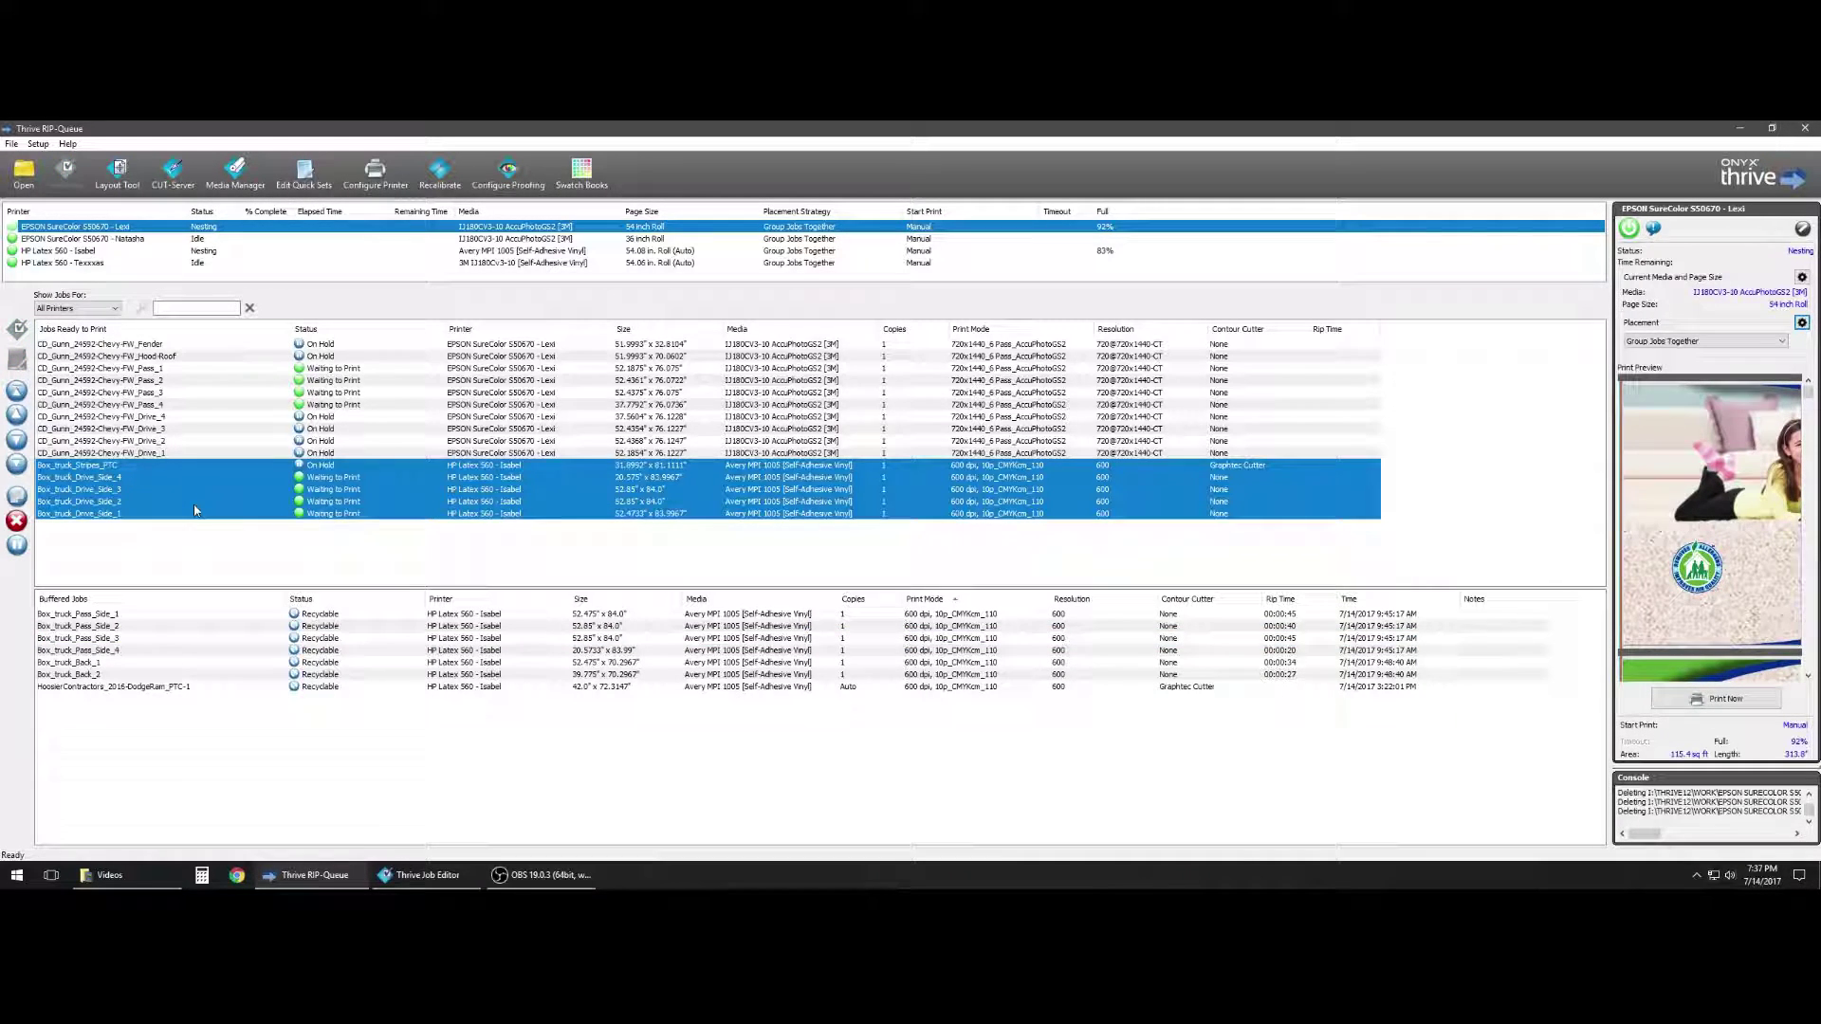
{"action": "right_click", "coordinate": [160, 495]}
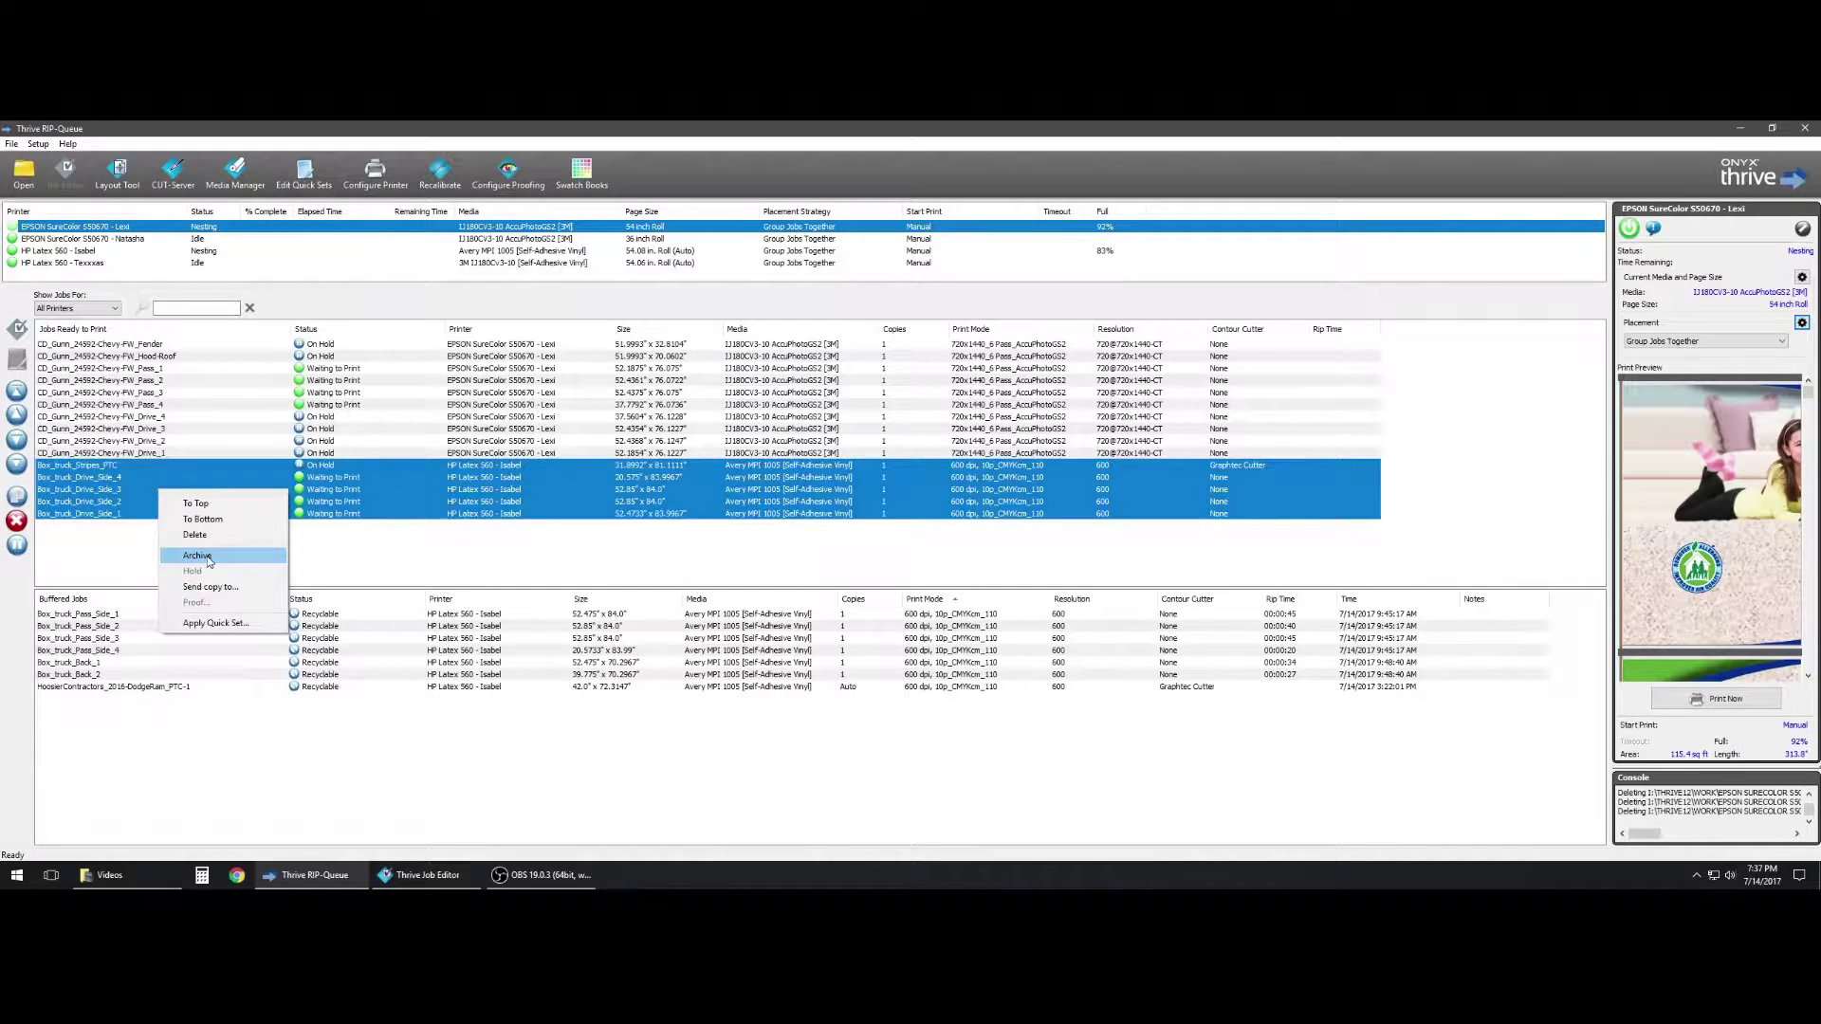
{"action": "left_click", "coordinate": [197, 555]}
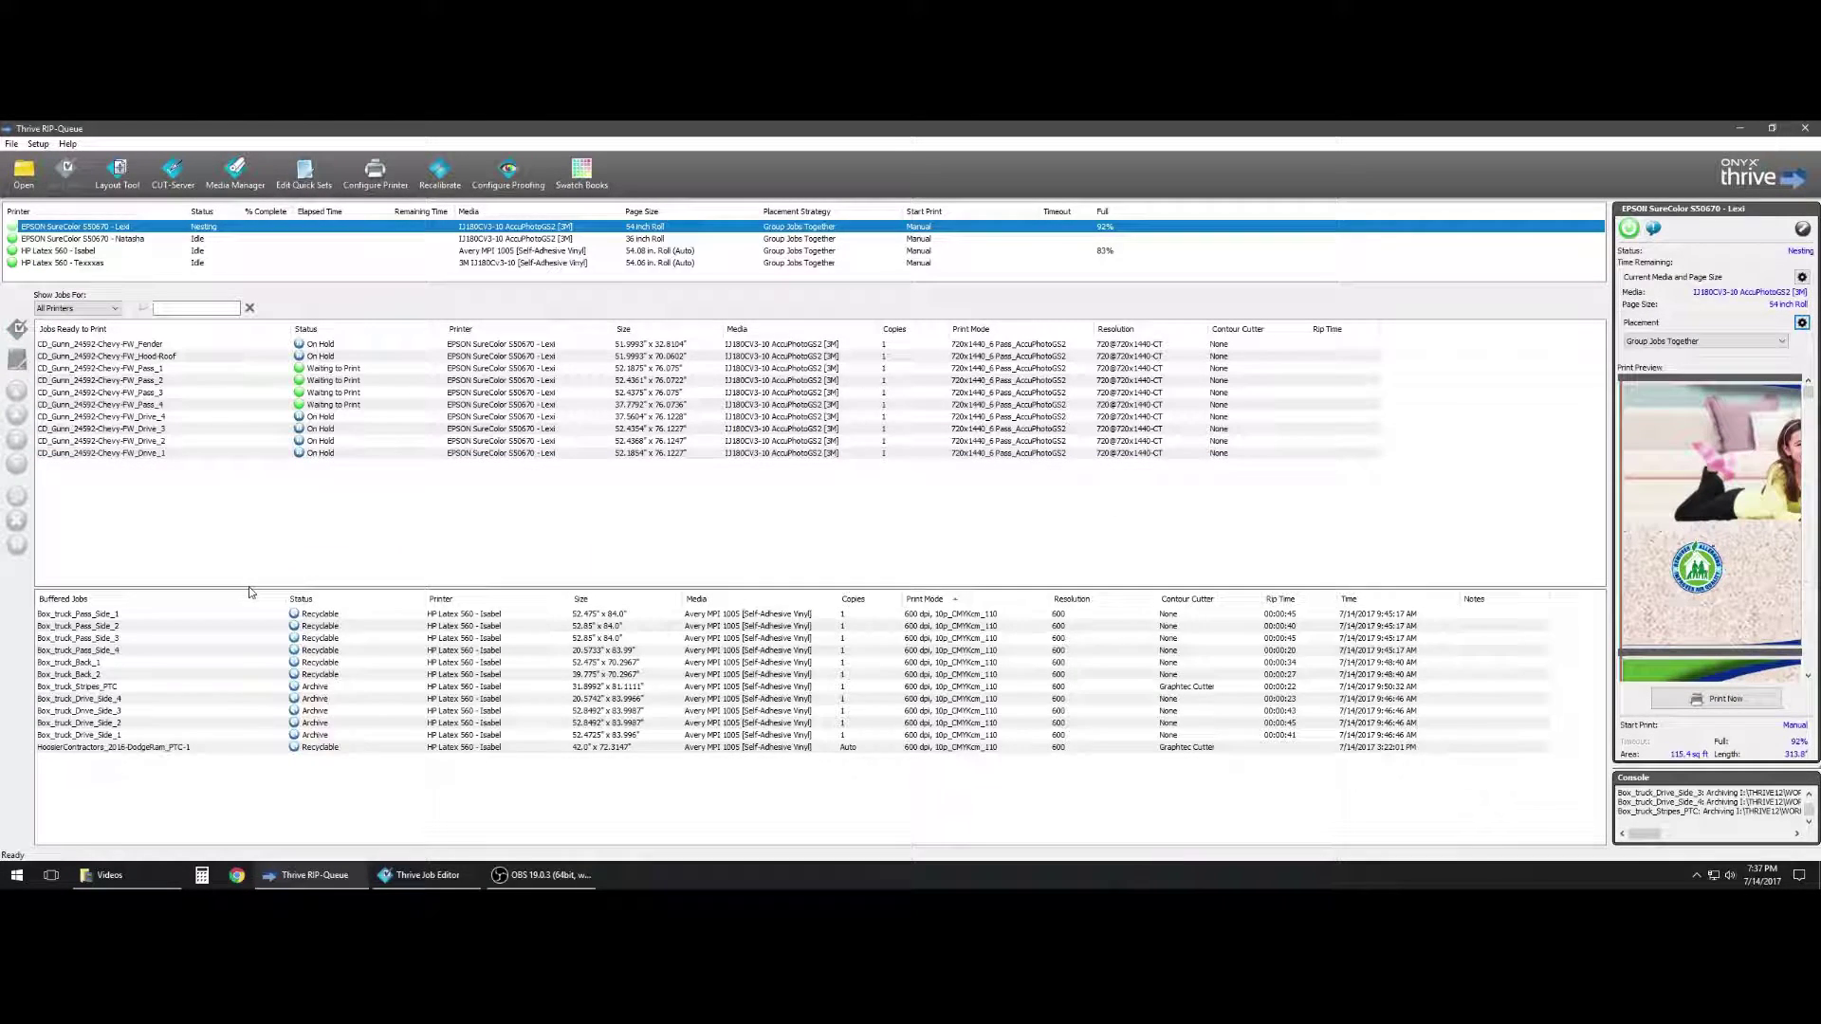
Enlarge the Buffered Jobs list and select the five archived box-truck jobs
{"action": "left_click_drag", "start_coordinate": [251, 589], "coordinate": [252, 529]}
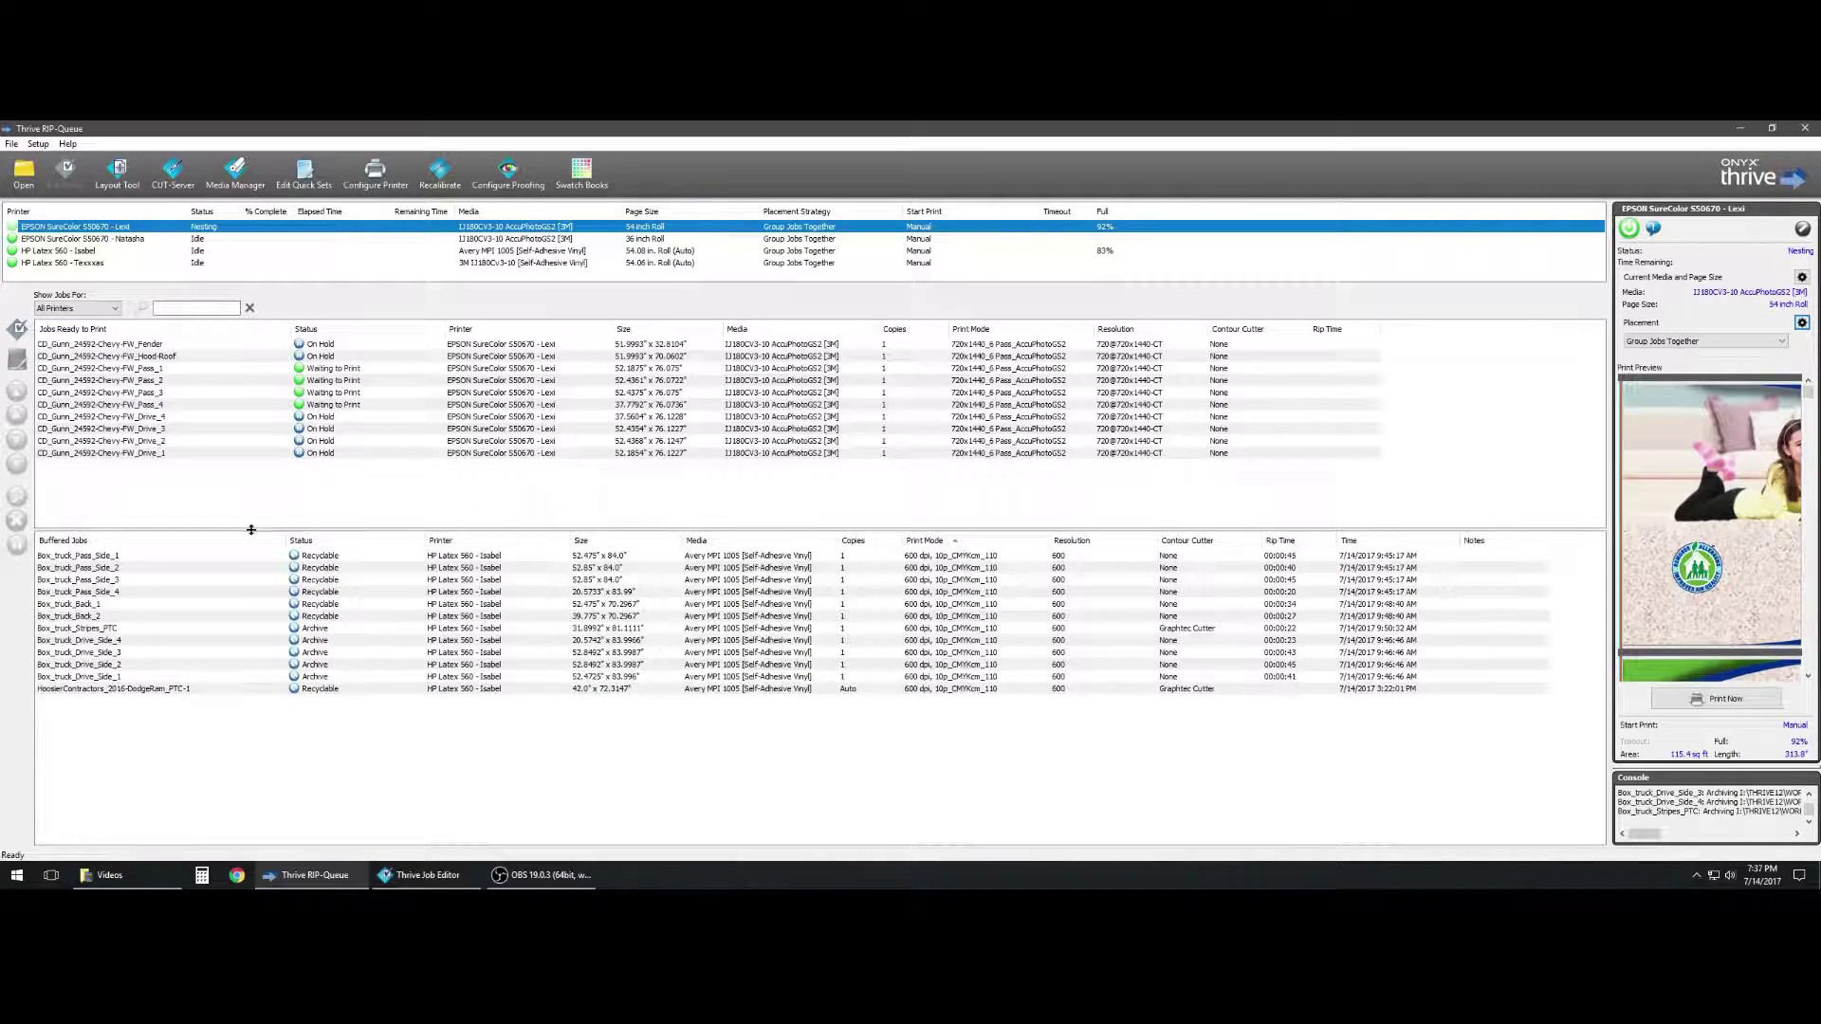
{"action": "left_click", "coordinate": [129, 629]}
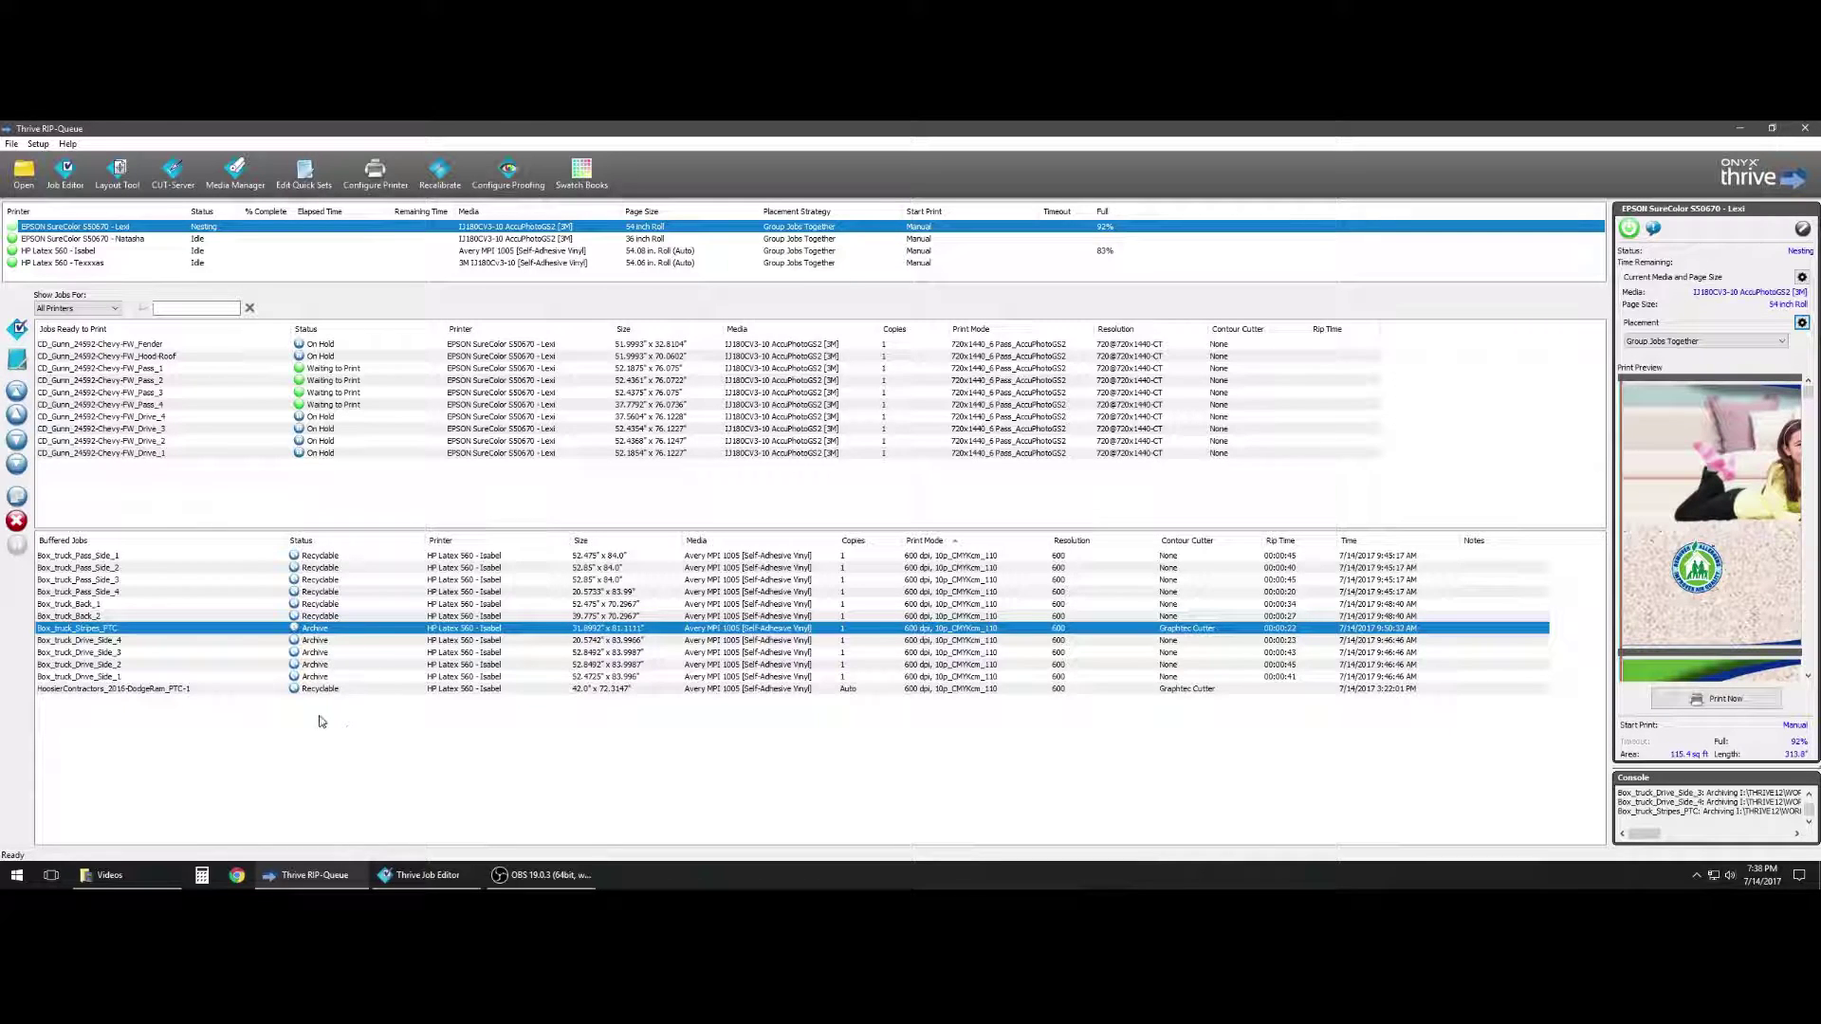
{"action": "left_click", "coordinate": [303, 678]}
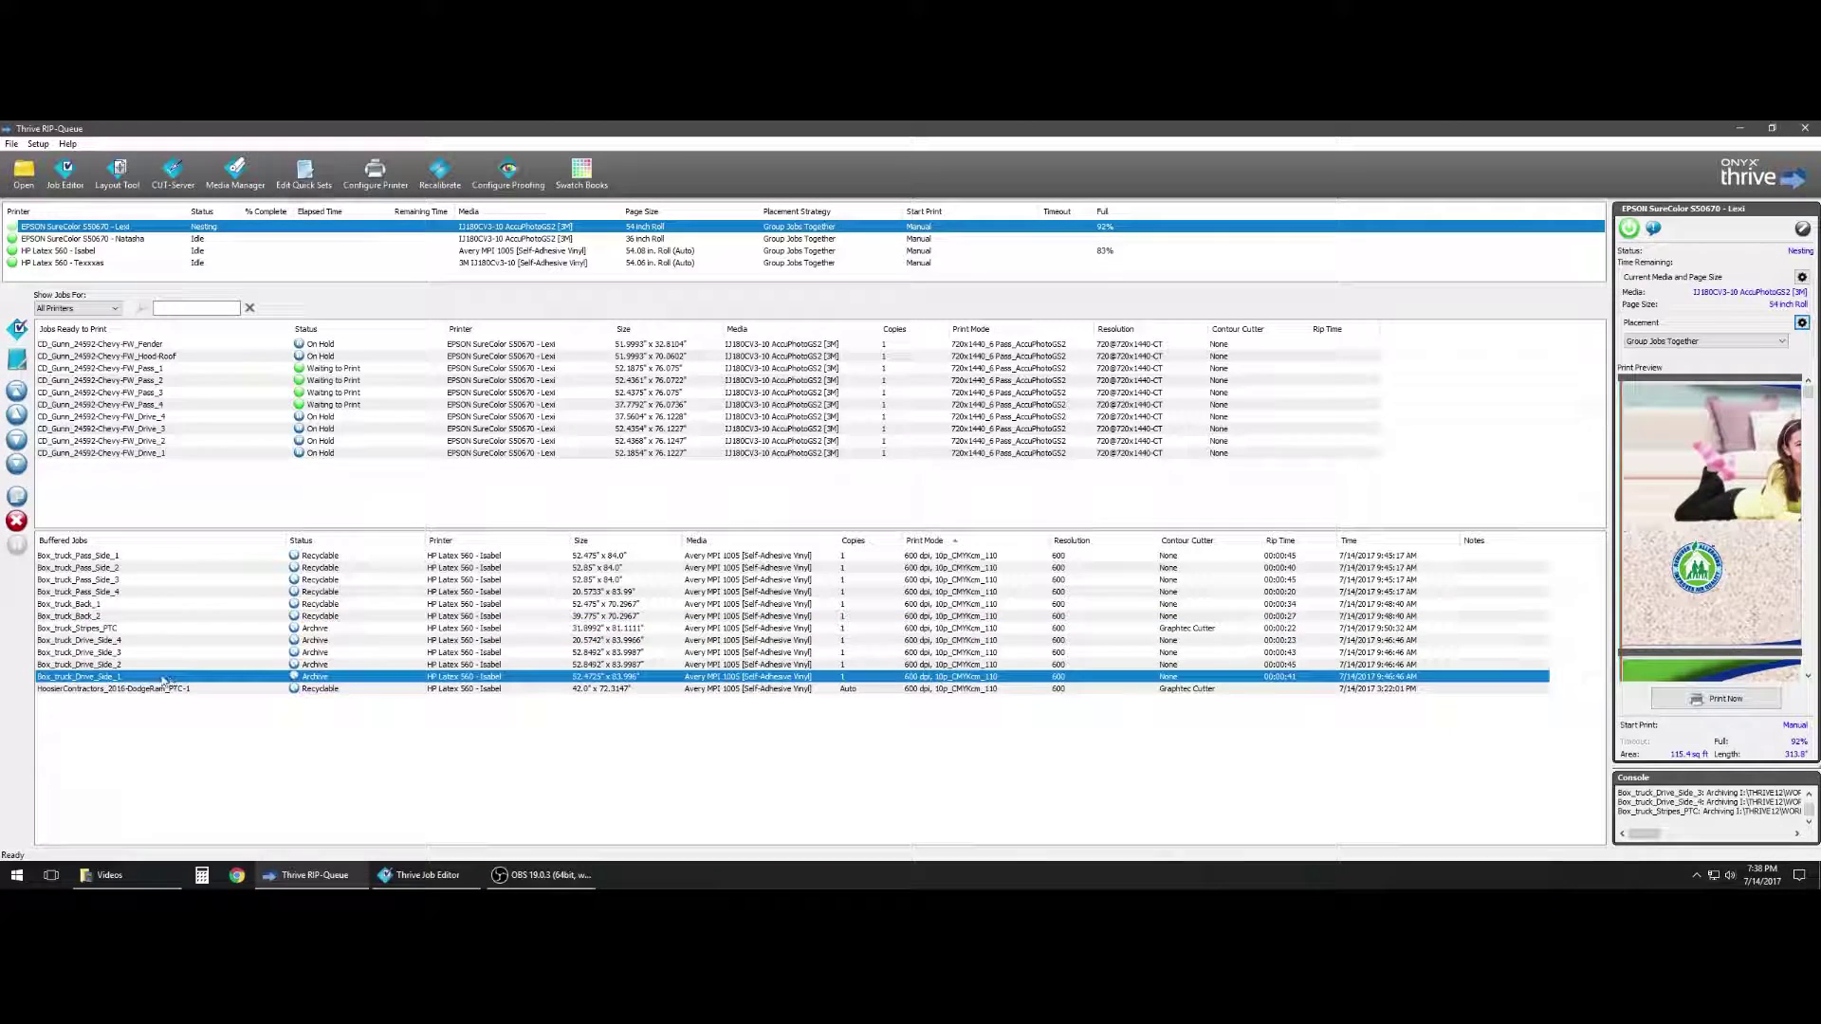
{"action": "left_click", "coordinate": [100, 629], "text": "shift"}
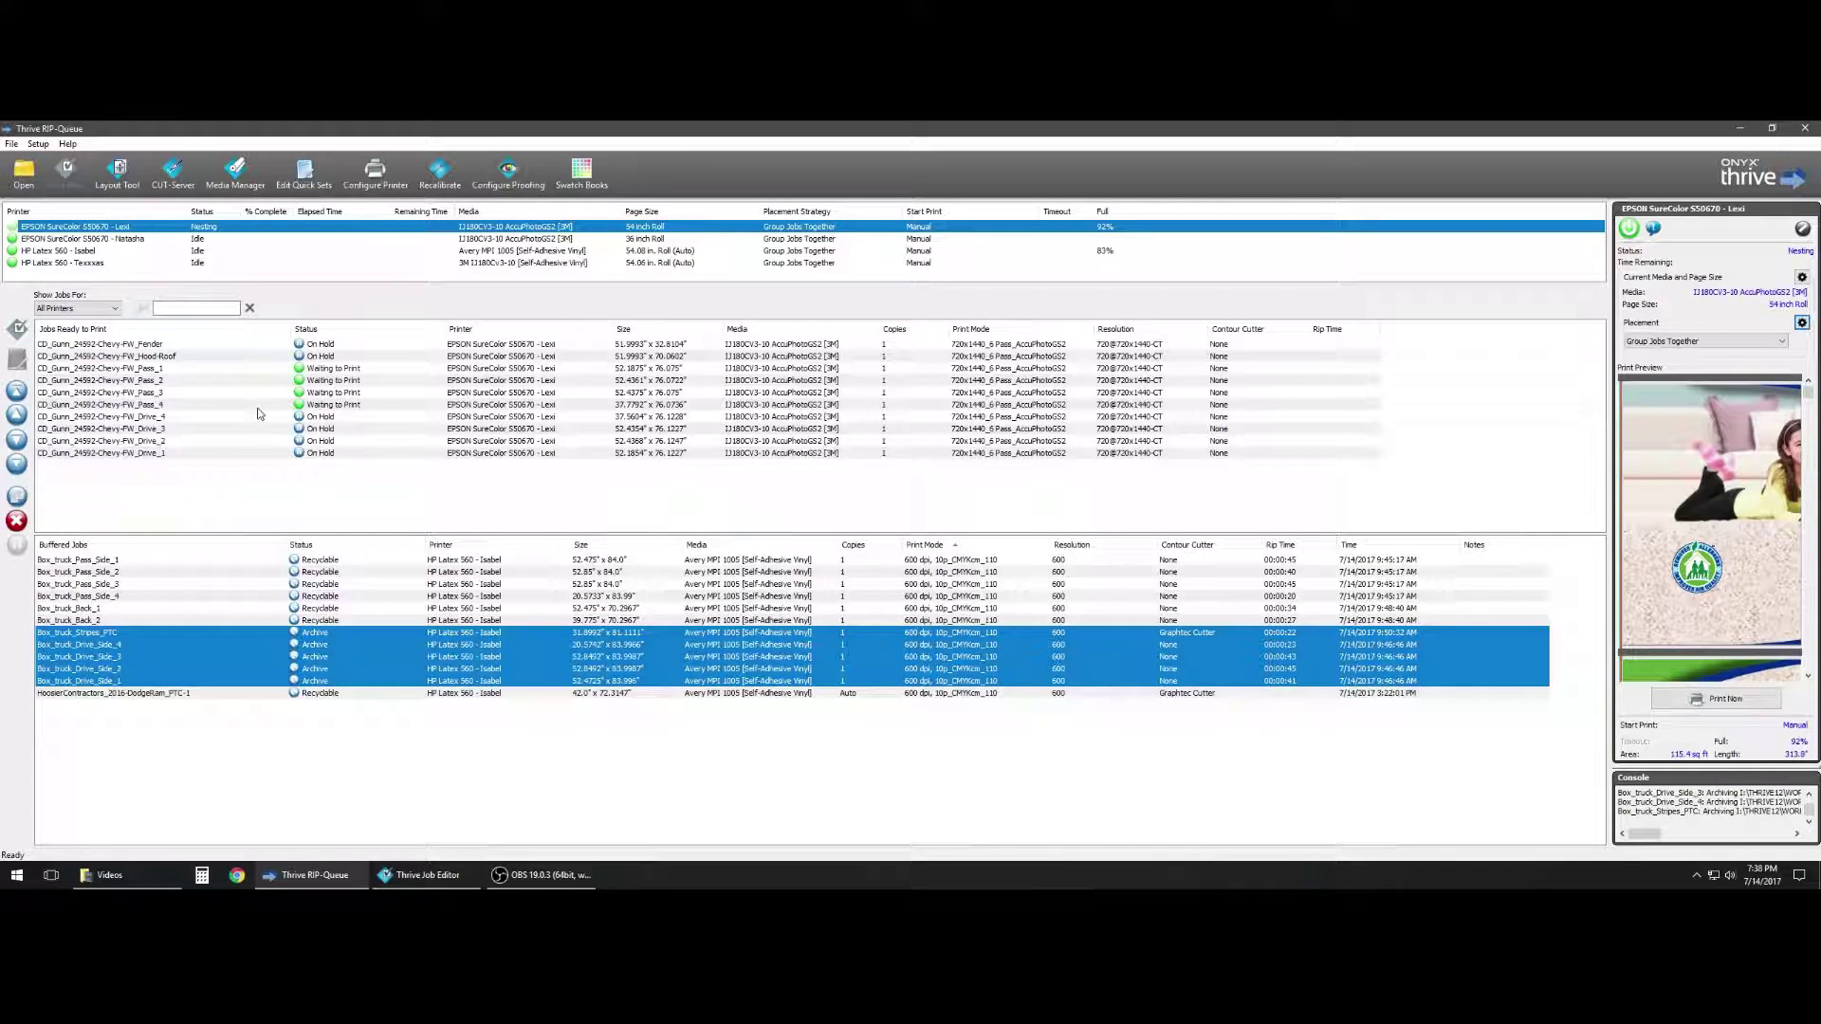
Select CD_Gunn_24592-Chevy-FW_Pass_1 in the queue and scroll down the list
{"action": "left_click", "coordinate": [161, 369]}
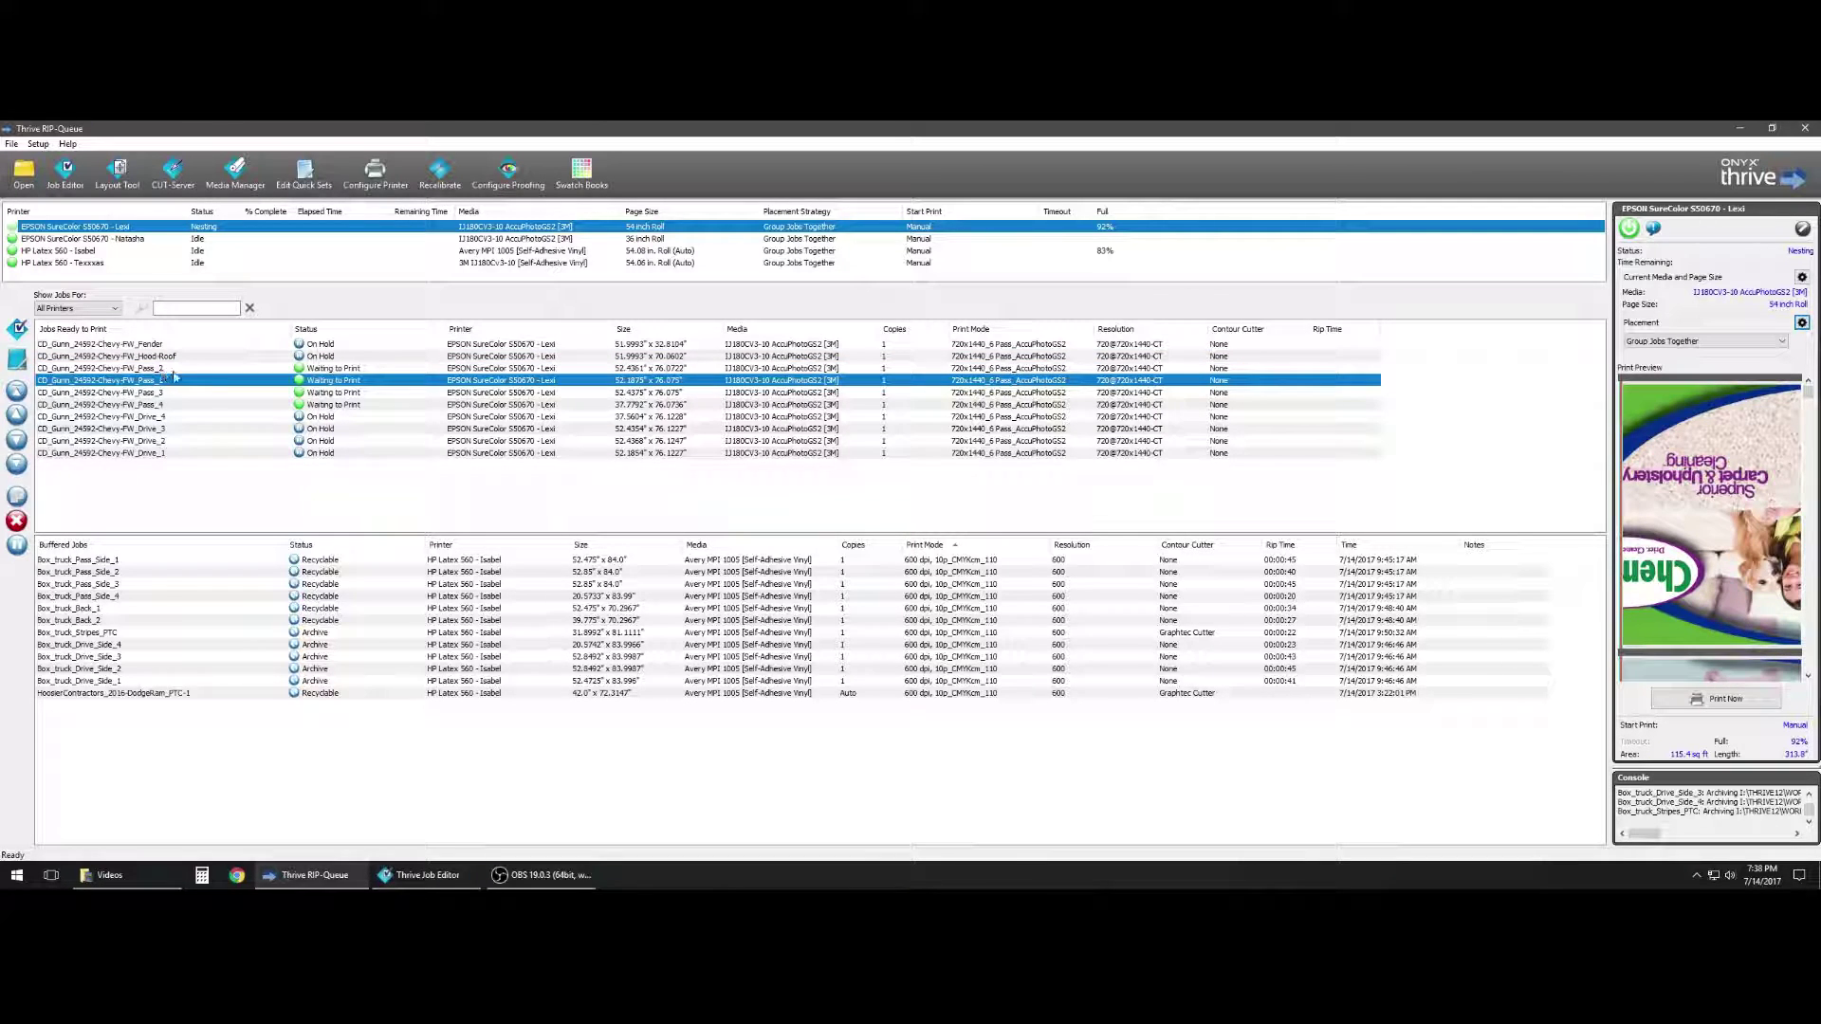
{"action": "scroll", "coordinate": [1809, 399], "scroll_direction": "down", "scroll_amount": 1}
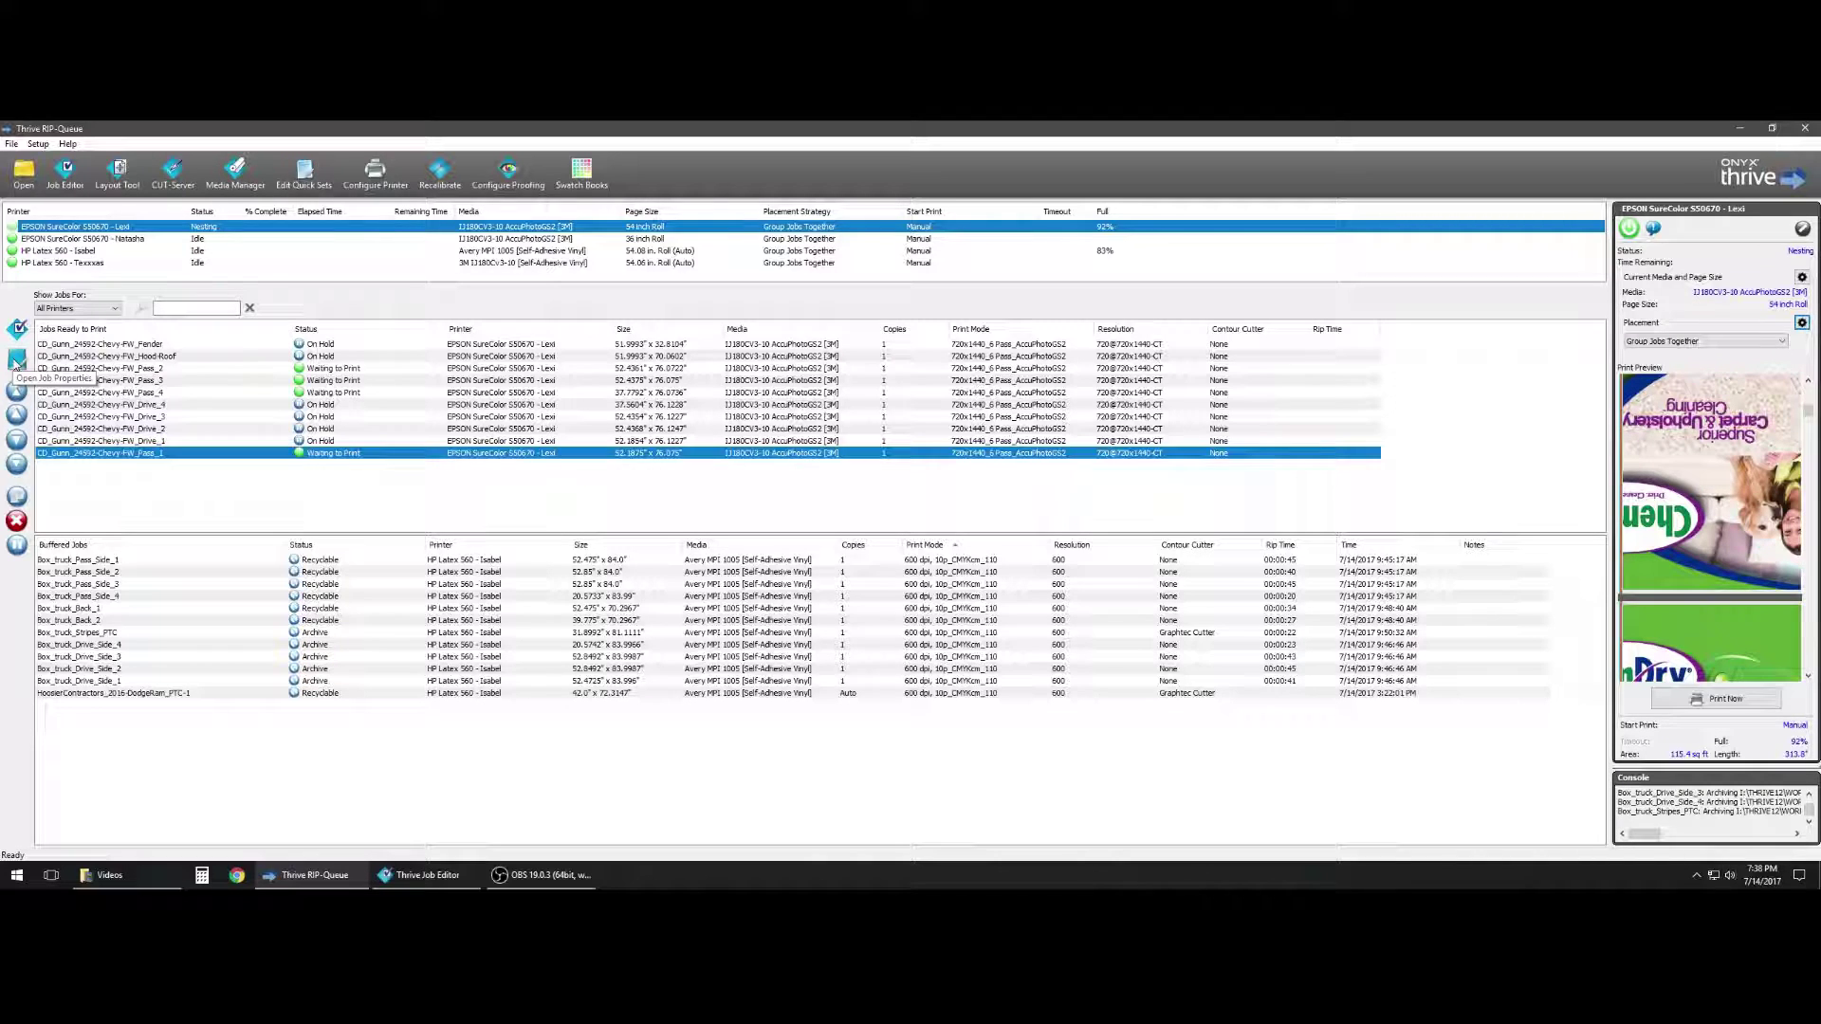
{"action": "left_click", "coordinate": [17, 360]}
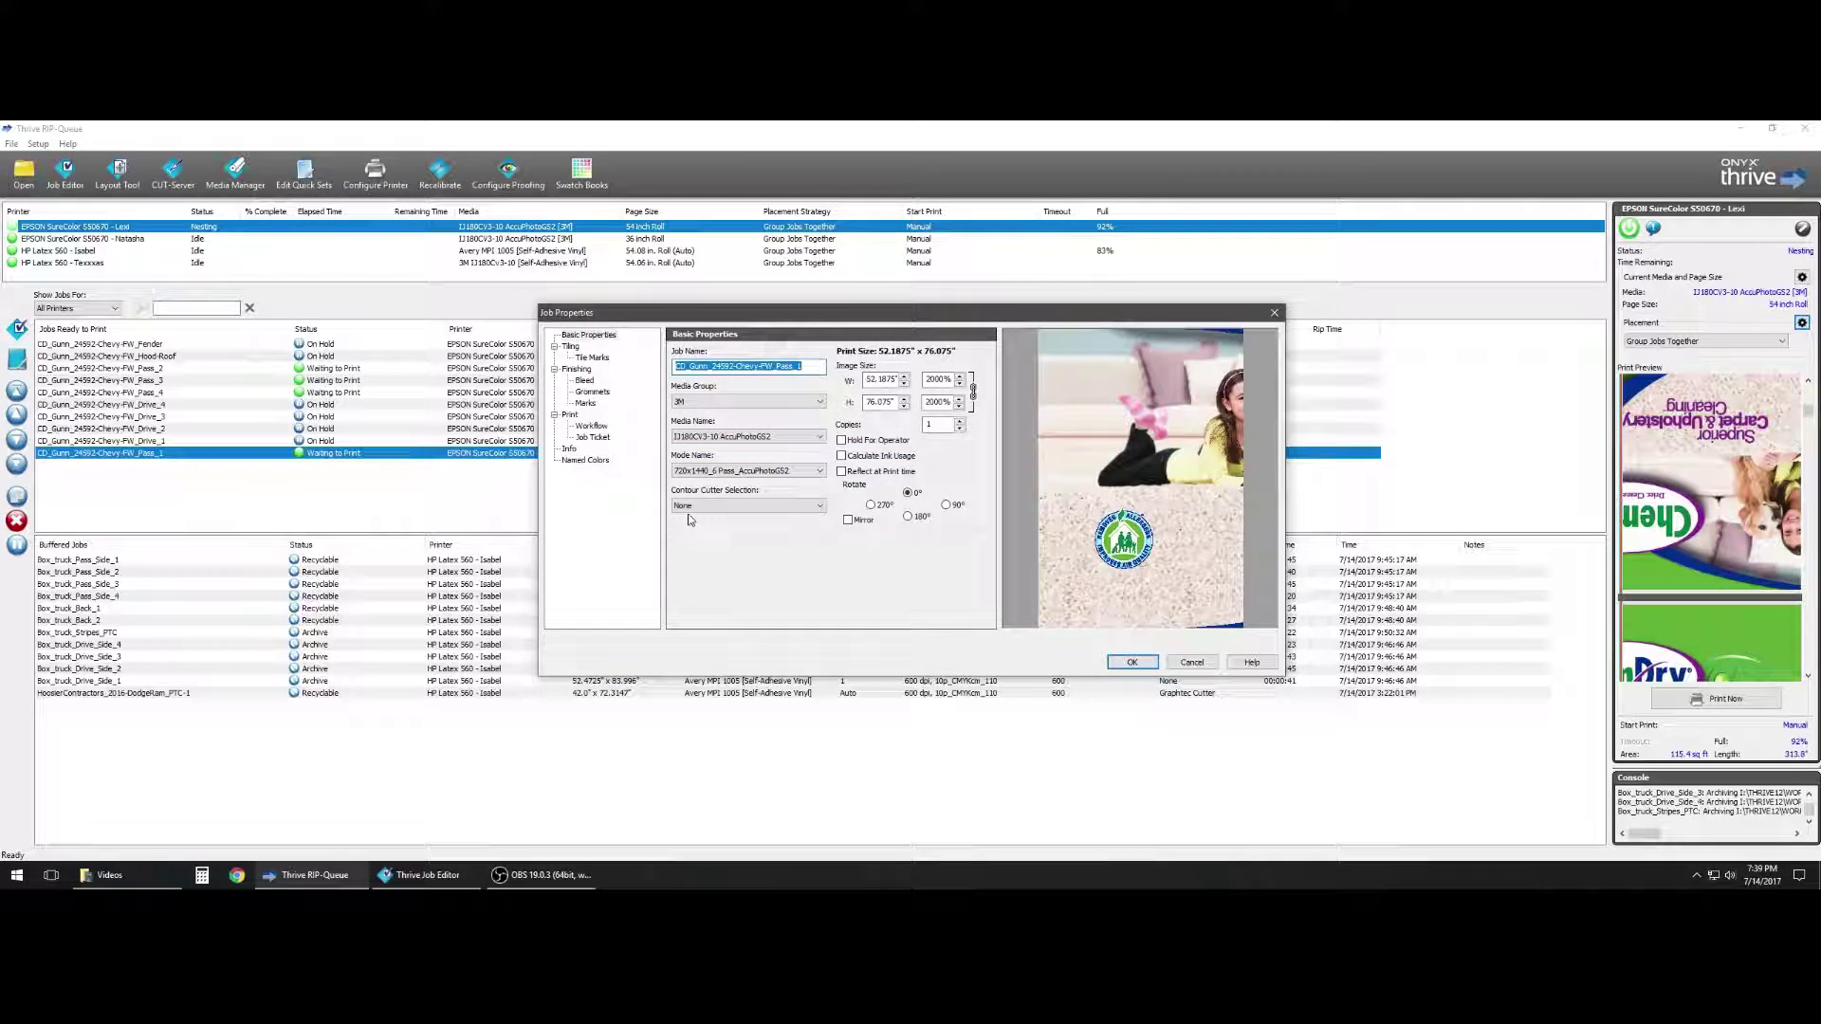
{"action": "left_click_drag", "start_coordinate": [712, 313], "coordinate": [589, 313]}
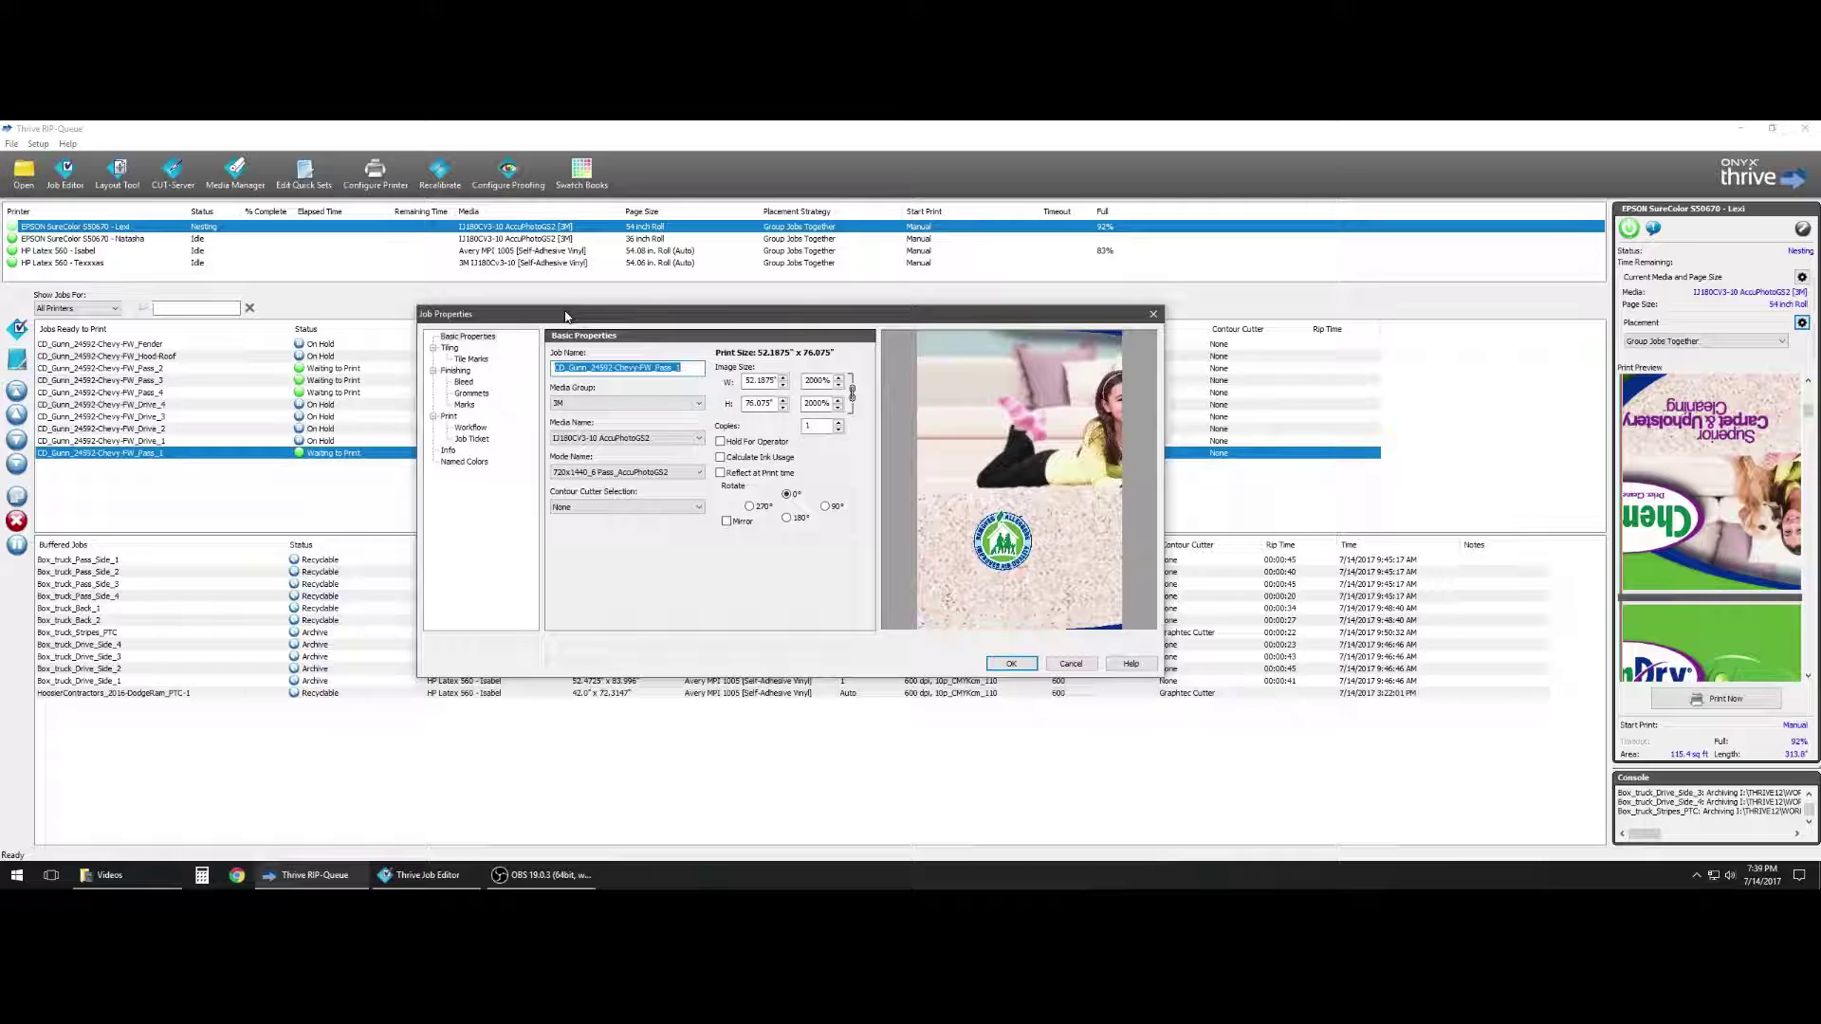
{"action": "left_click", "coordinate": [588, 507]}
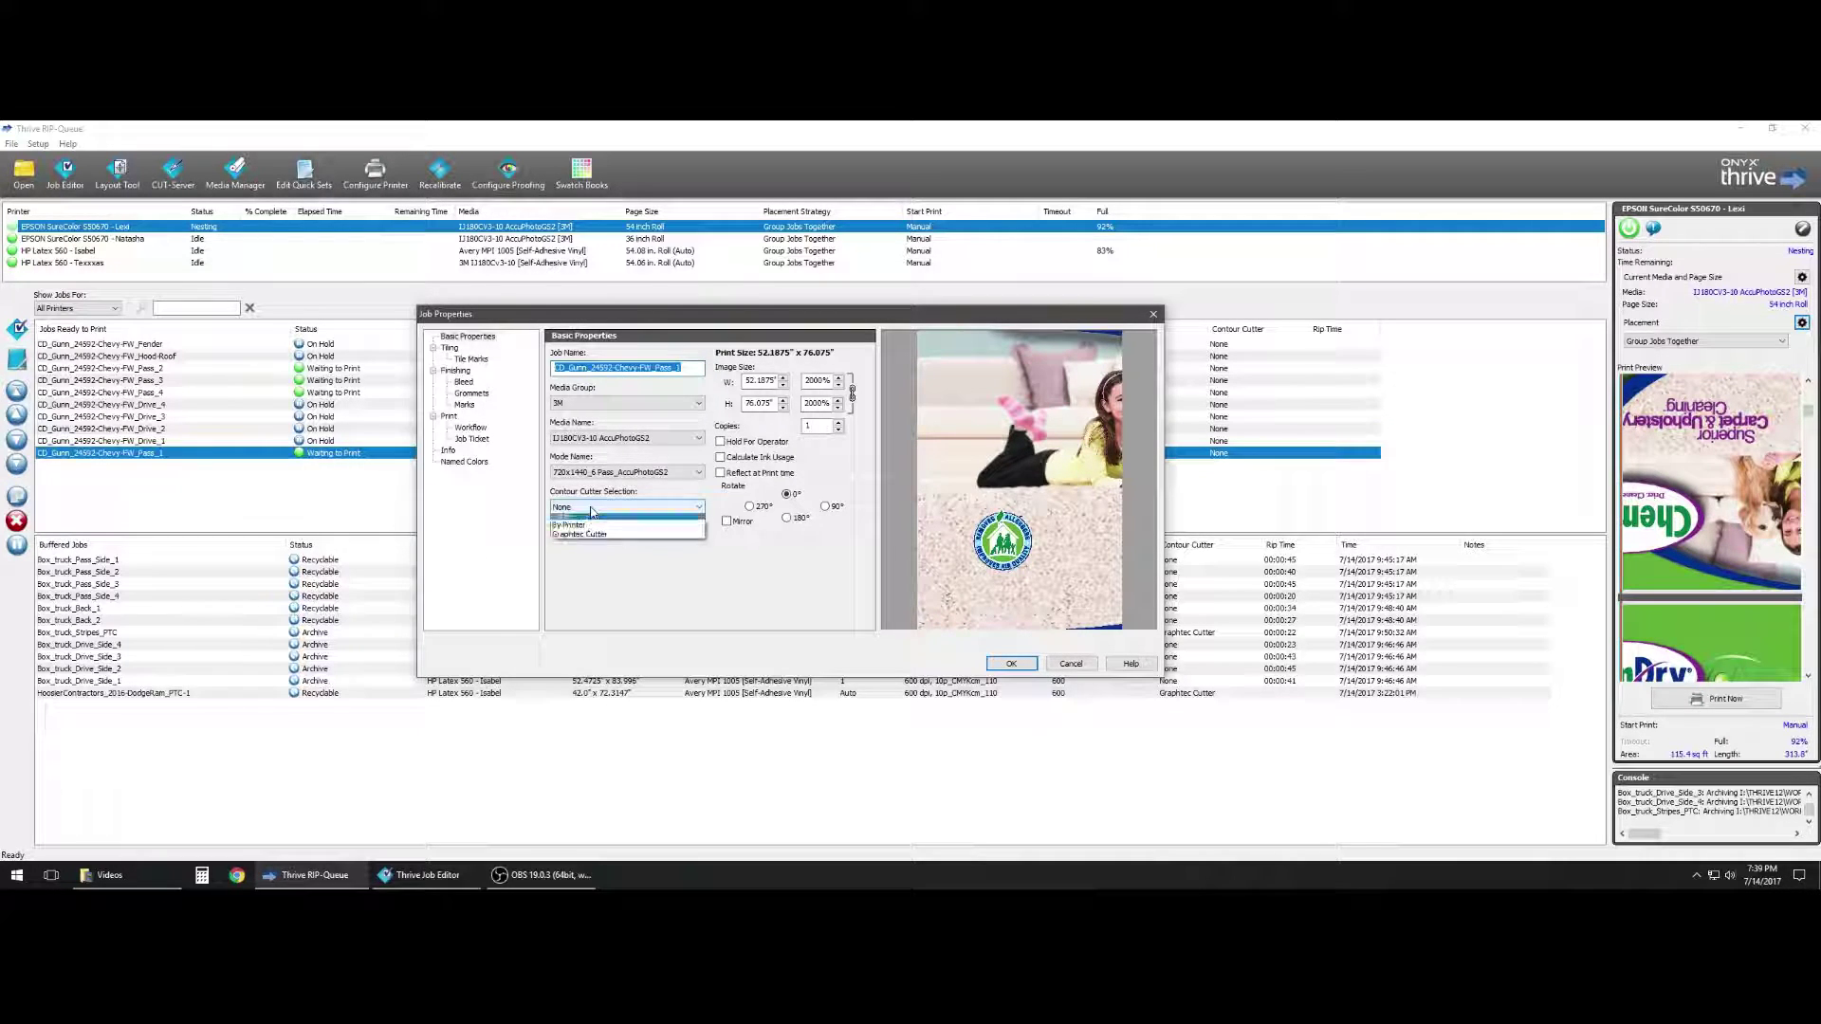
{"action": "left_click", "coordinate": [775, 561]}
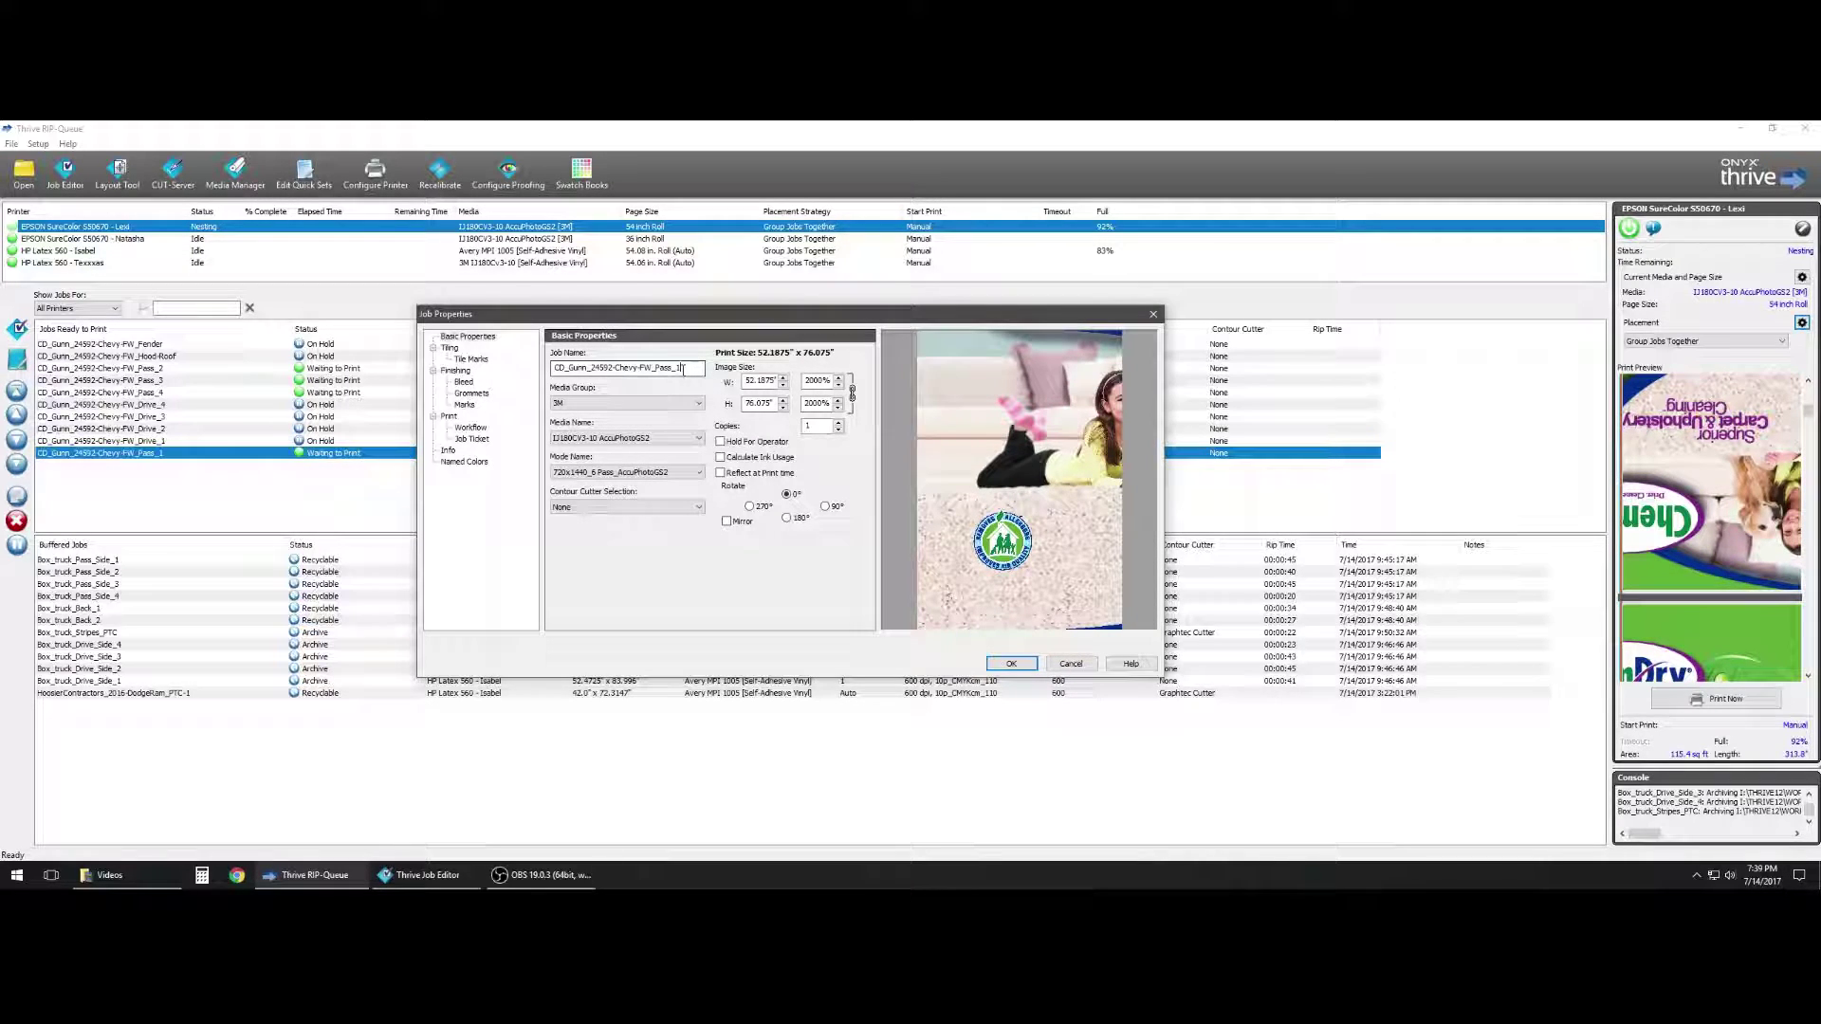
{"action": "left_click_drag", "start_coordinate": [681, 368], "coordinate": [675, 368]}
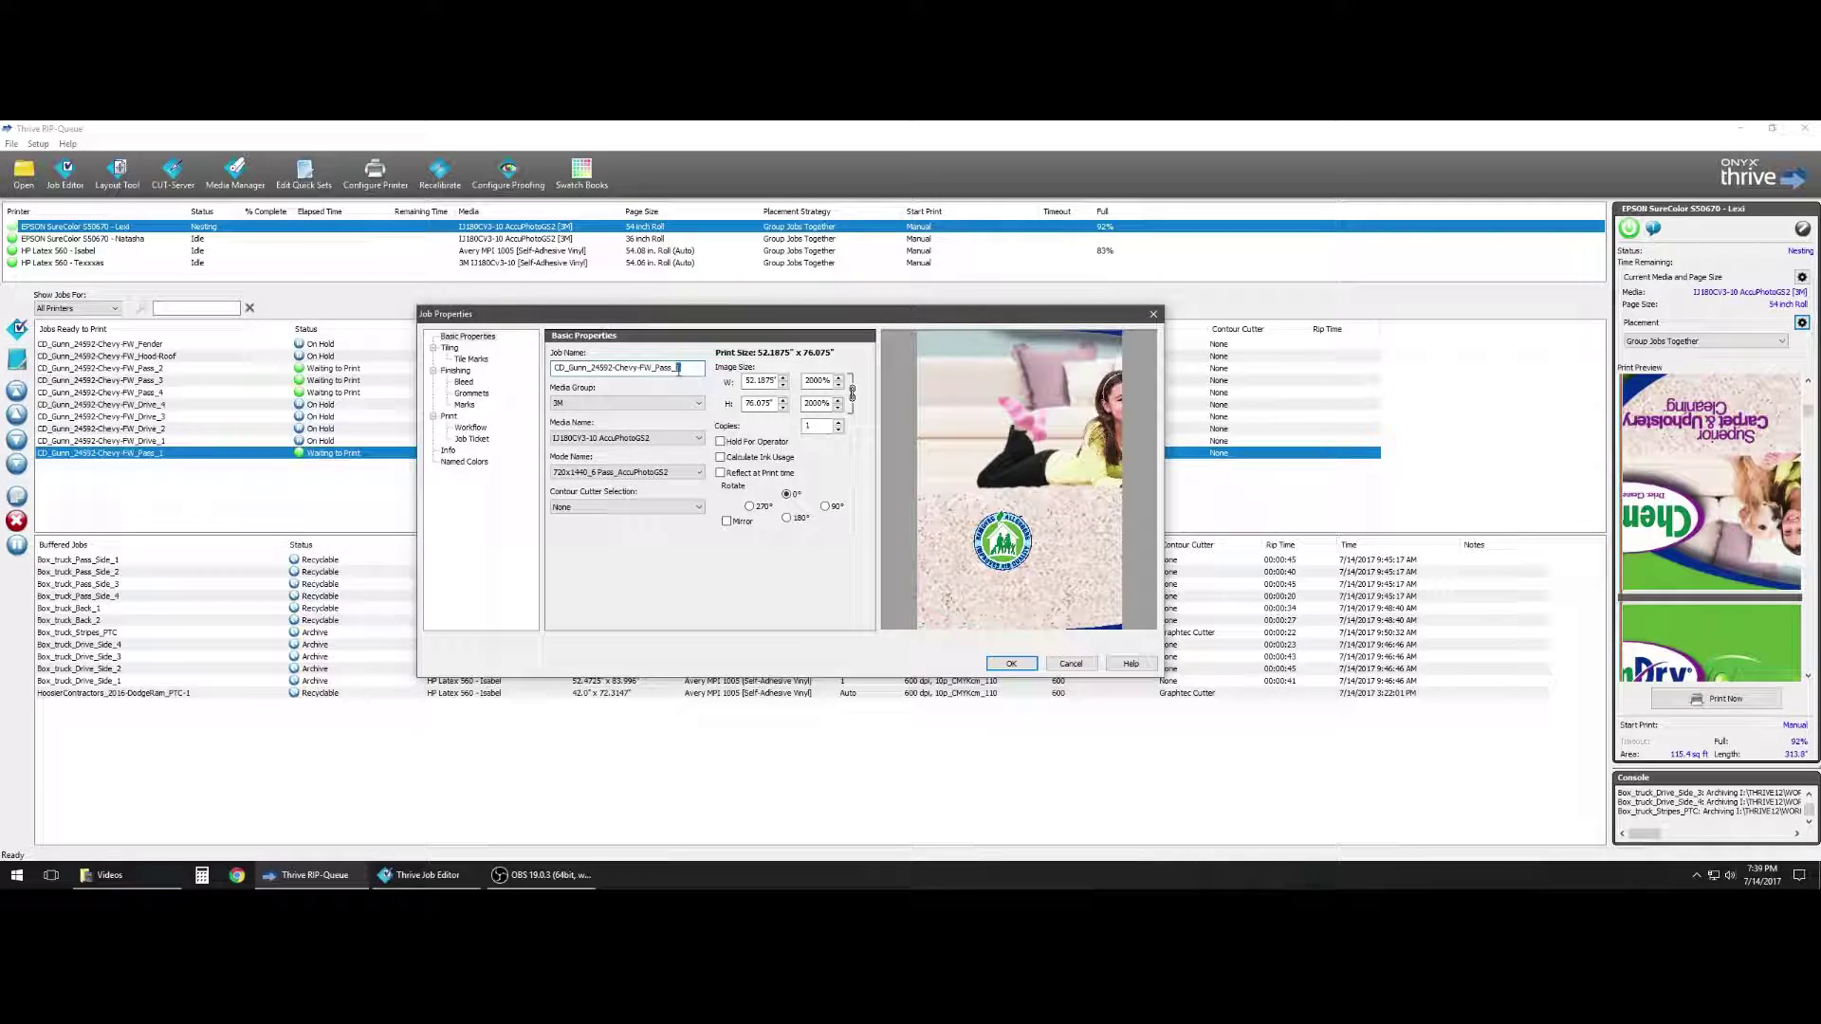
{"action": "left_click", "coordinate": [464, 405]}
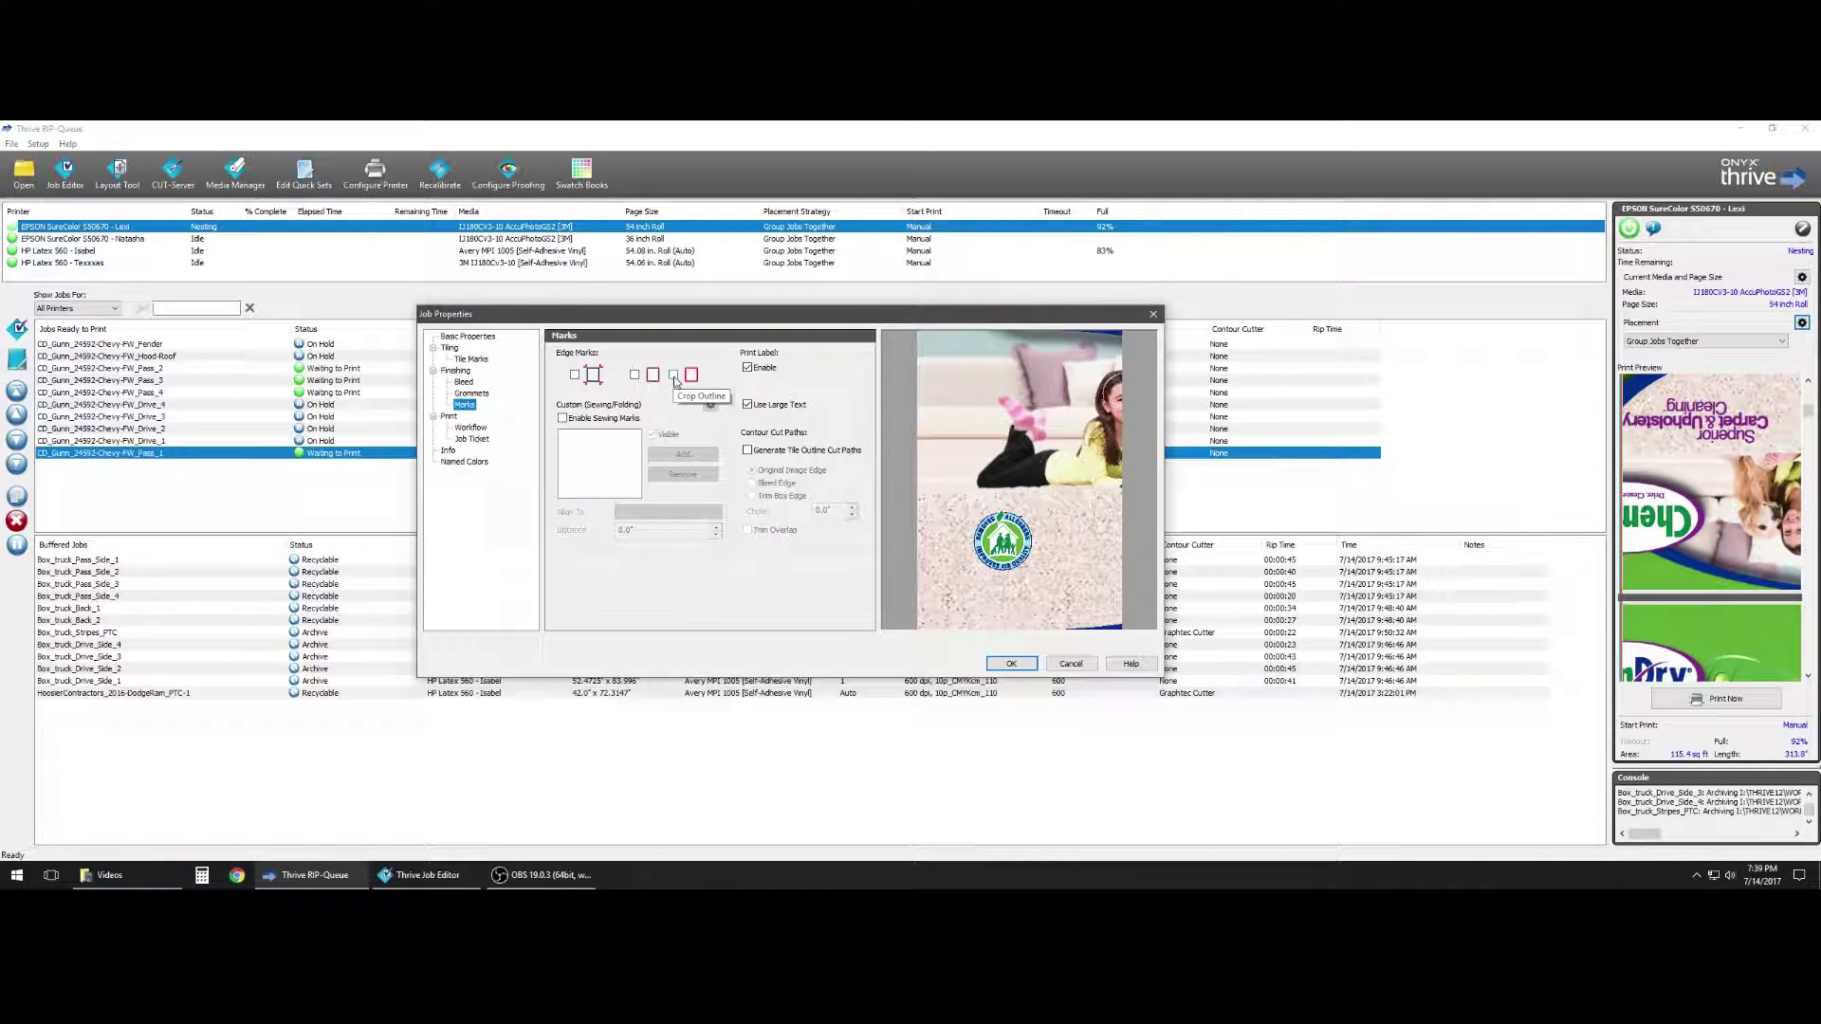
{"action": "left_click", "coordinate": [1072, 664]}
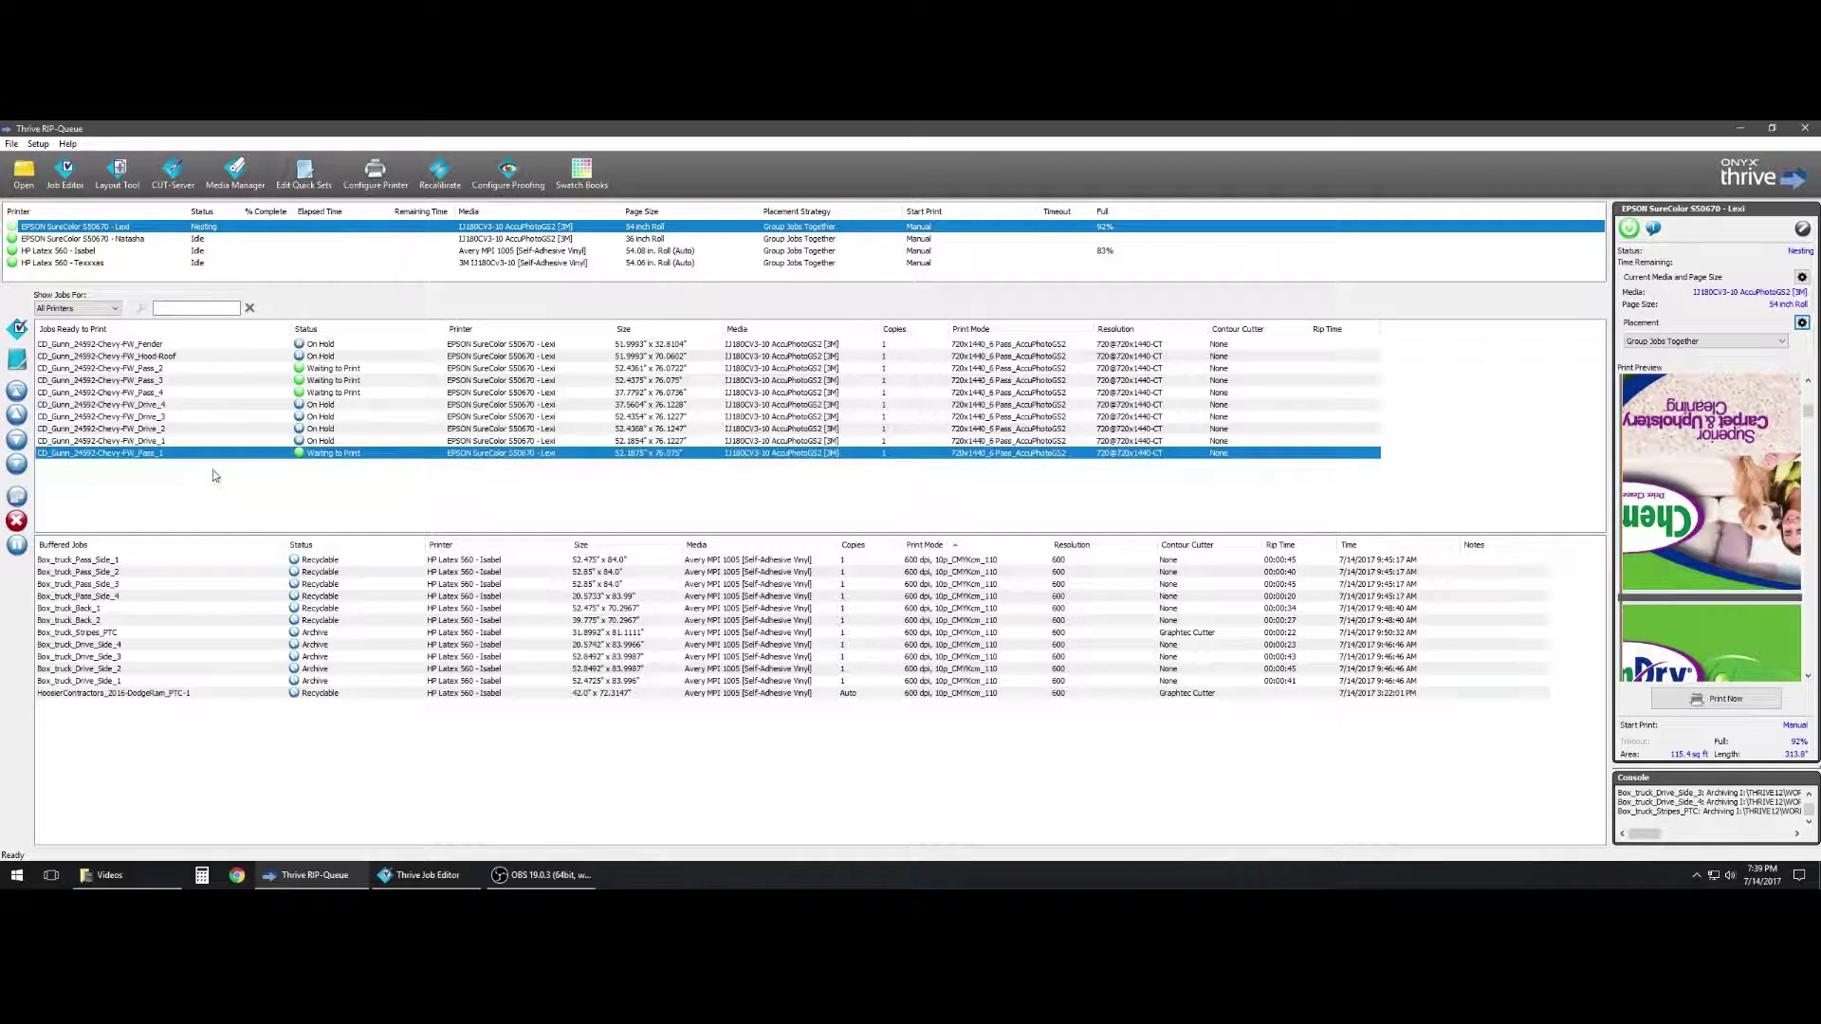
{"action": "left_click", "coordinate": [142, 454]}
{"action": "left_click", "coordinate": [429, 507]}
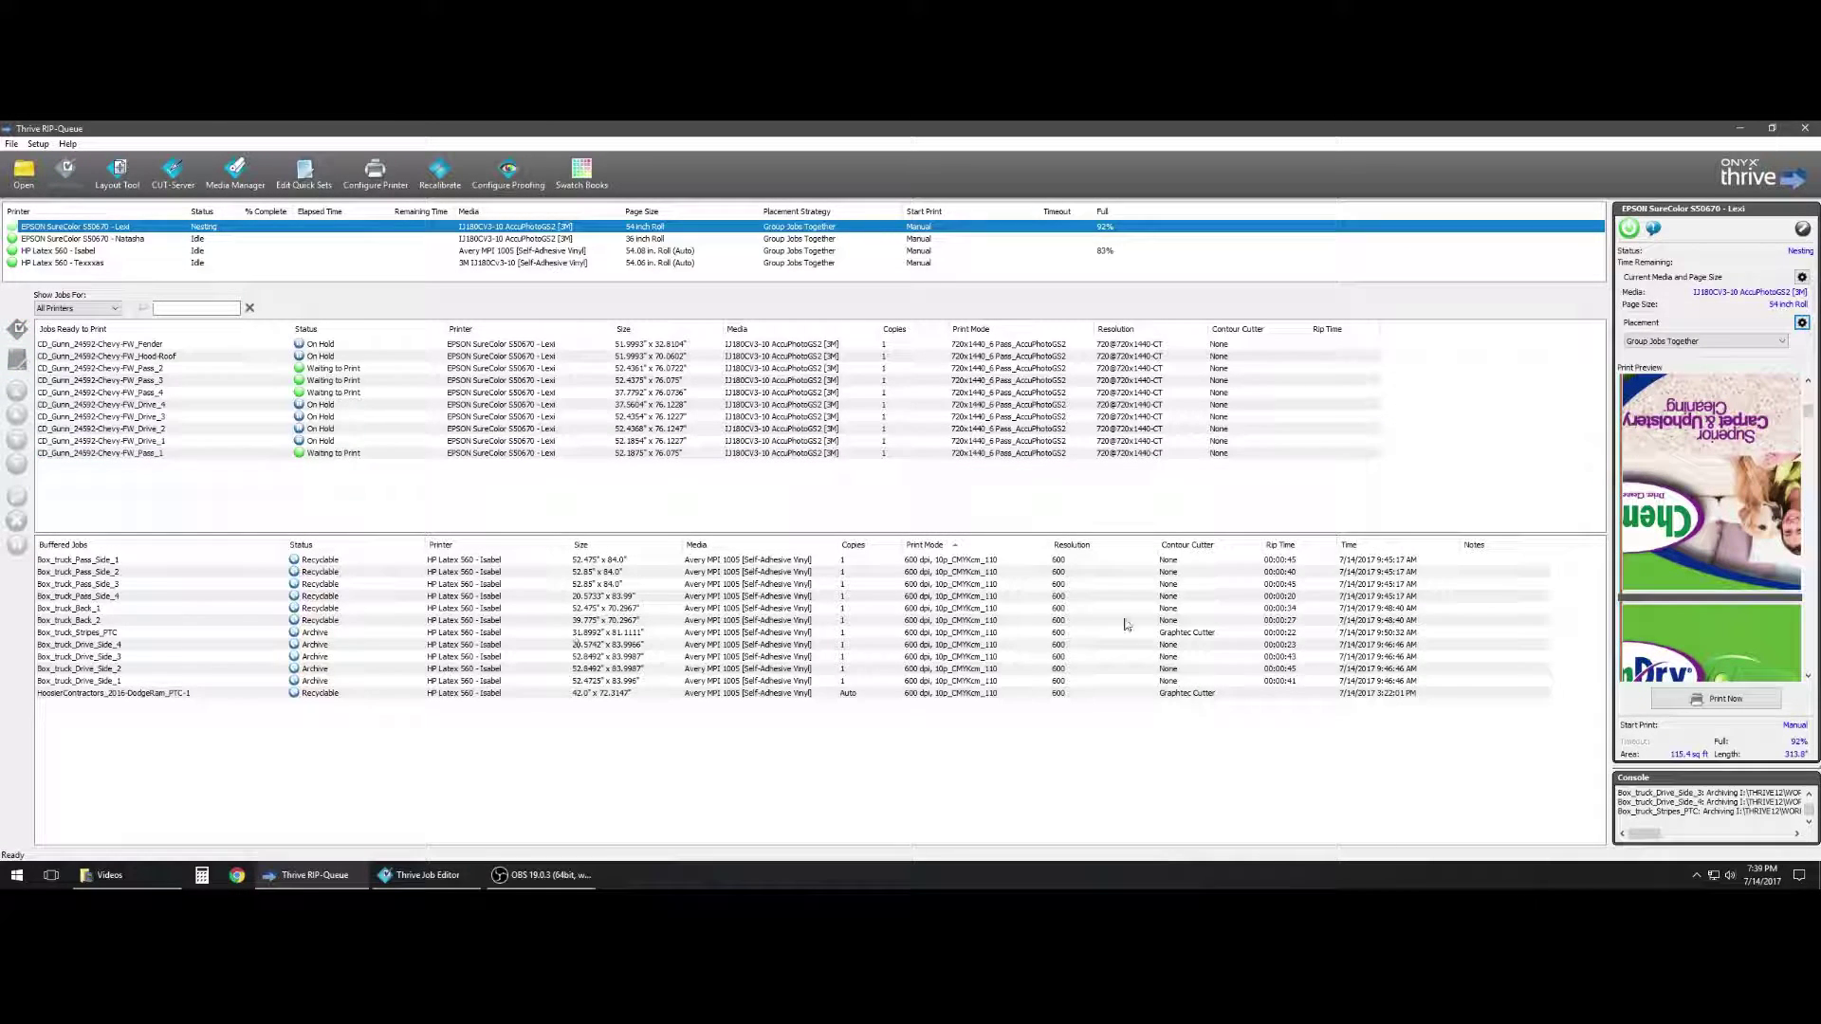
{"action": "left_click", "coordinate": [1662, 343]}
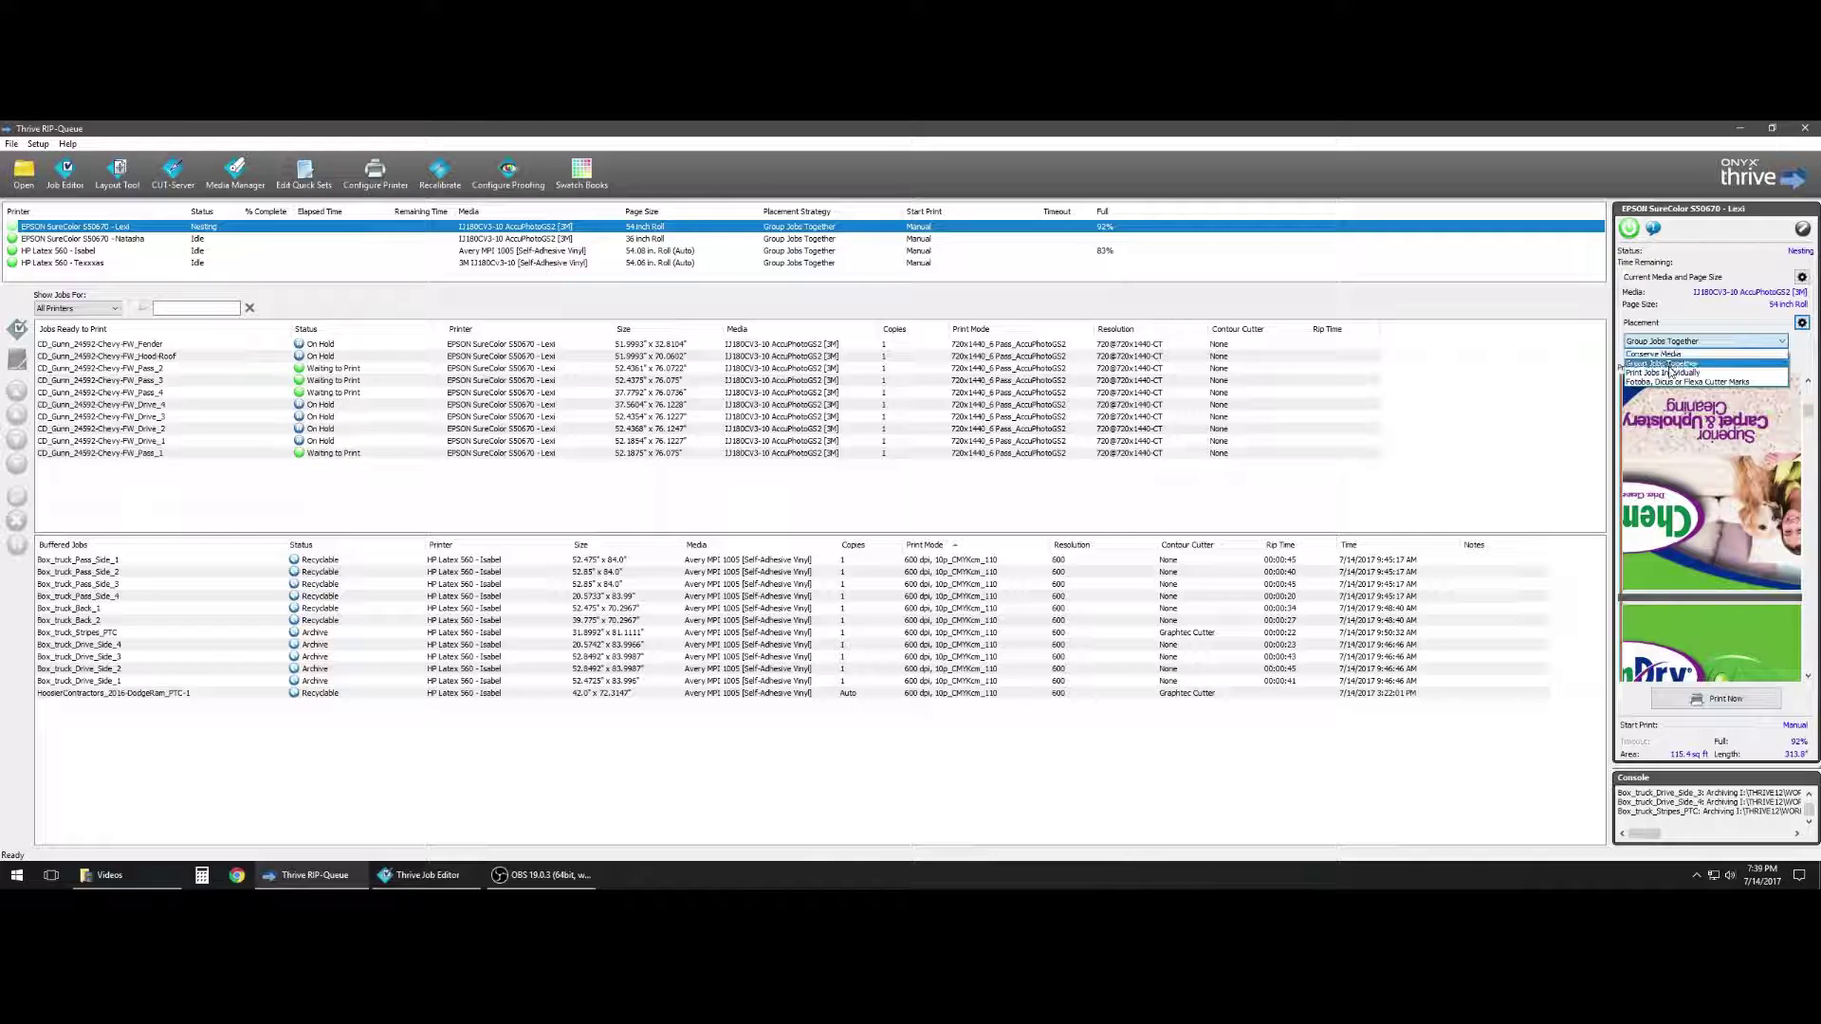
{"action": "left_click", "coordinate": [1674, 363]}
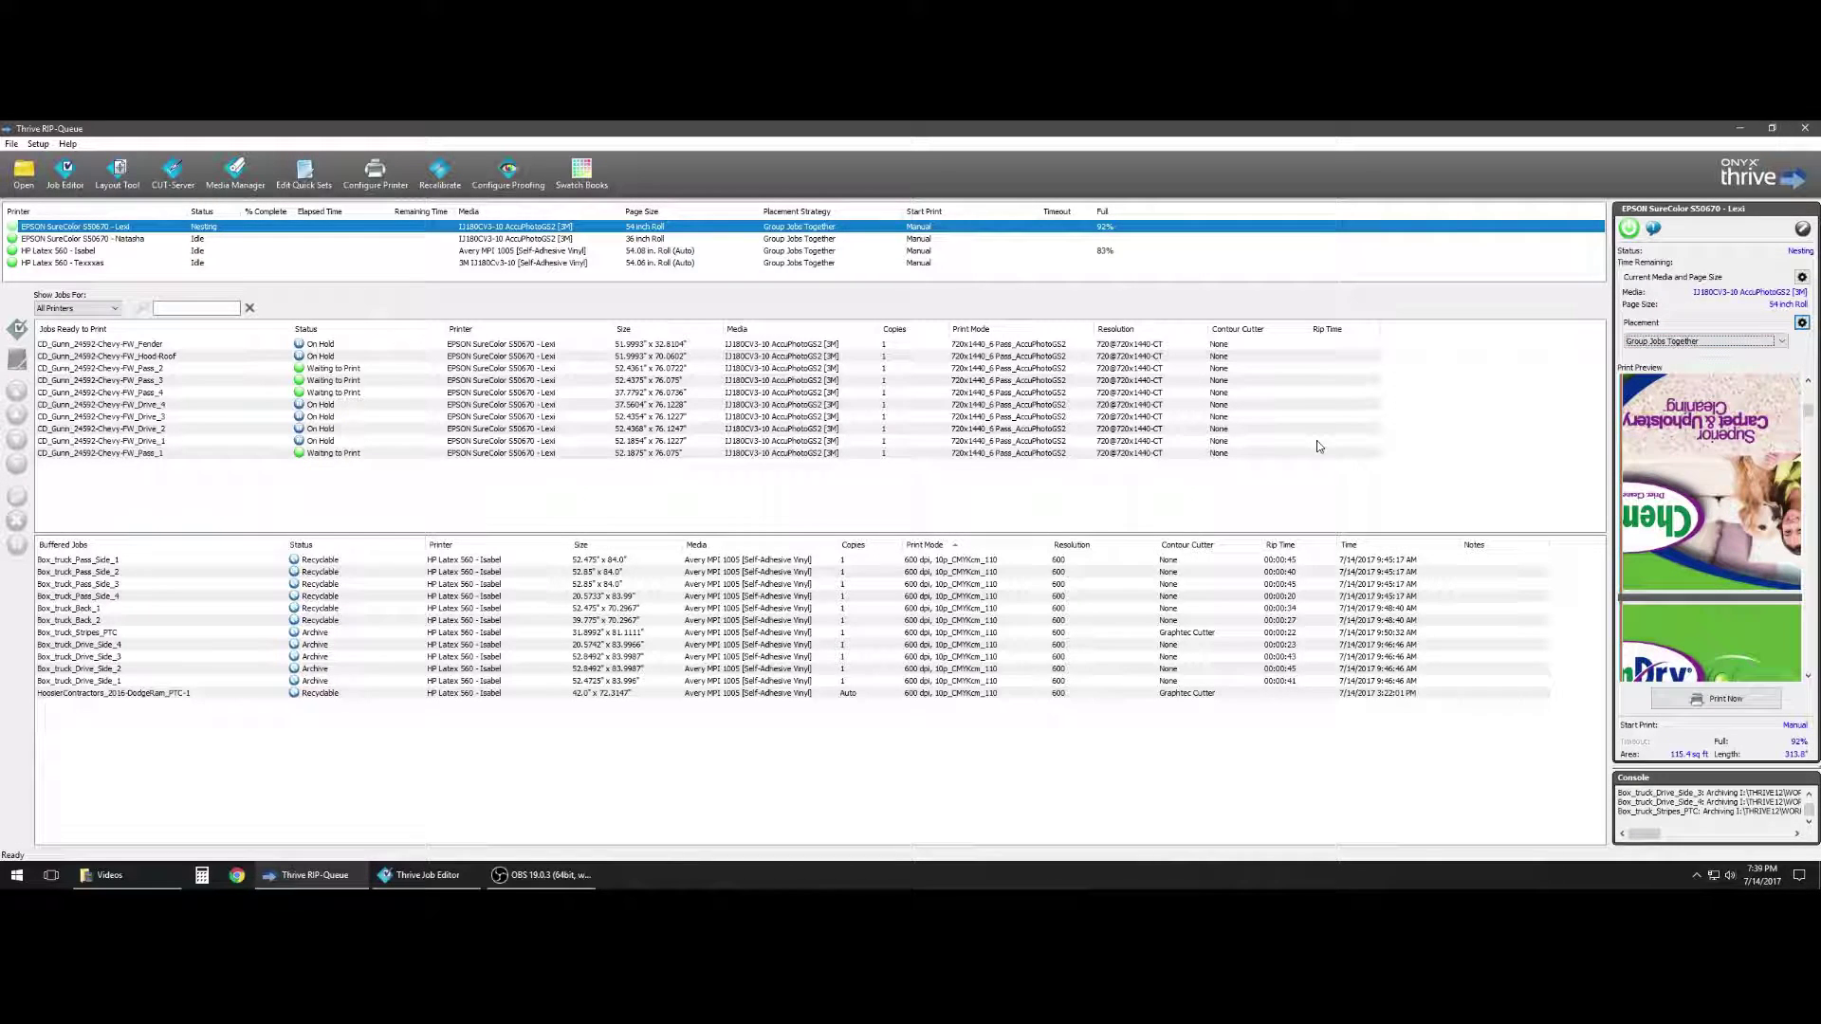
{"action": "left_click_drag", "start_coordinate": [1618, 793], "coordinate": [1670, 837]}
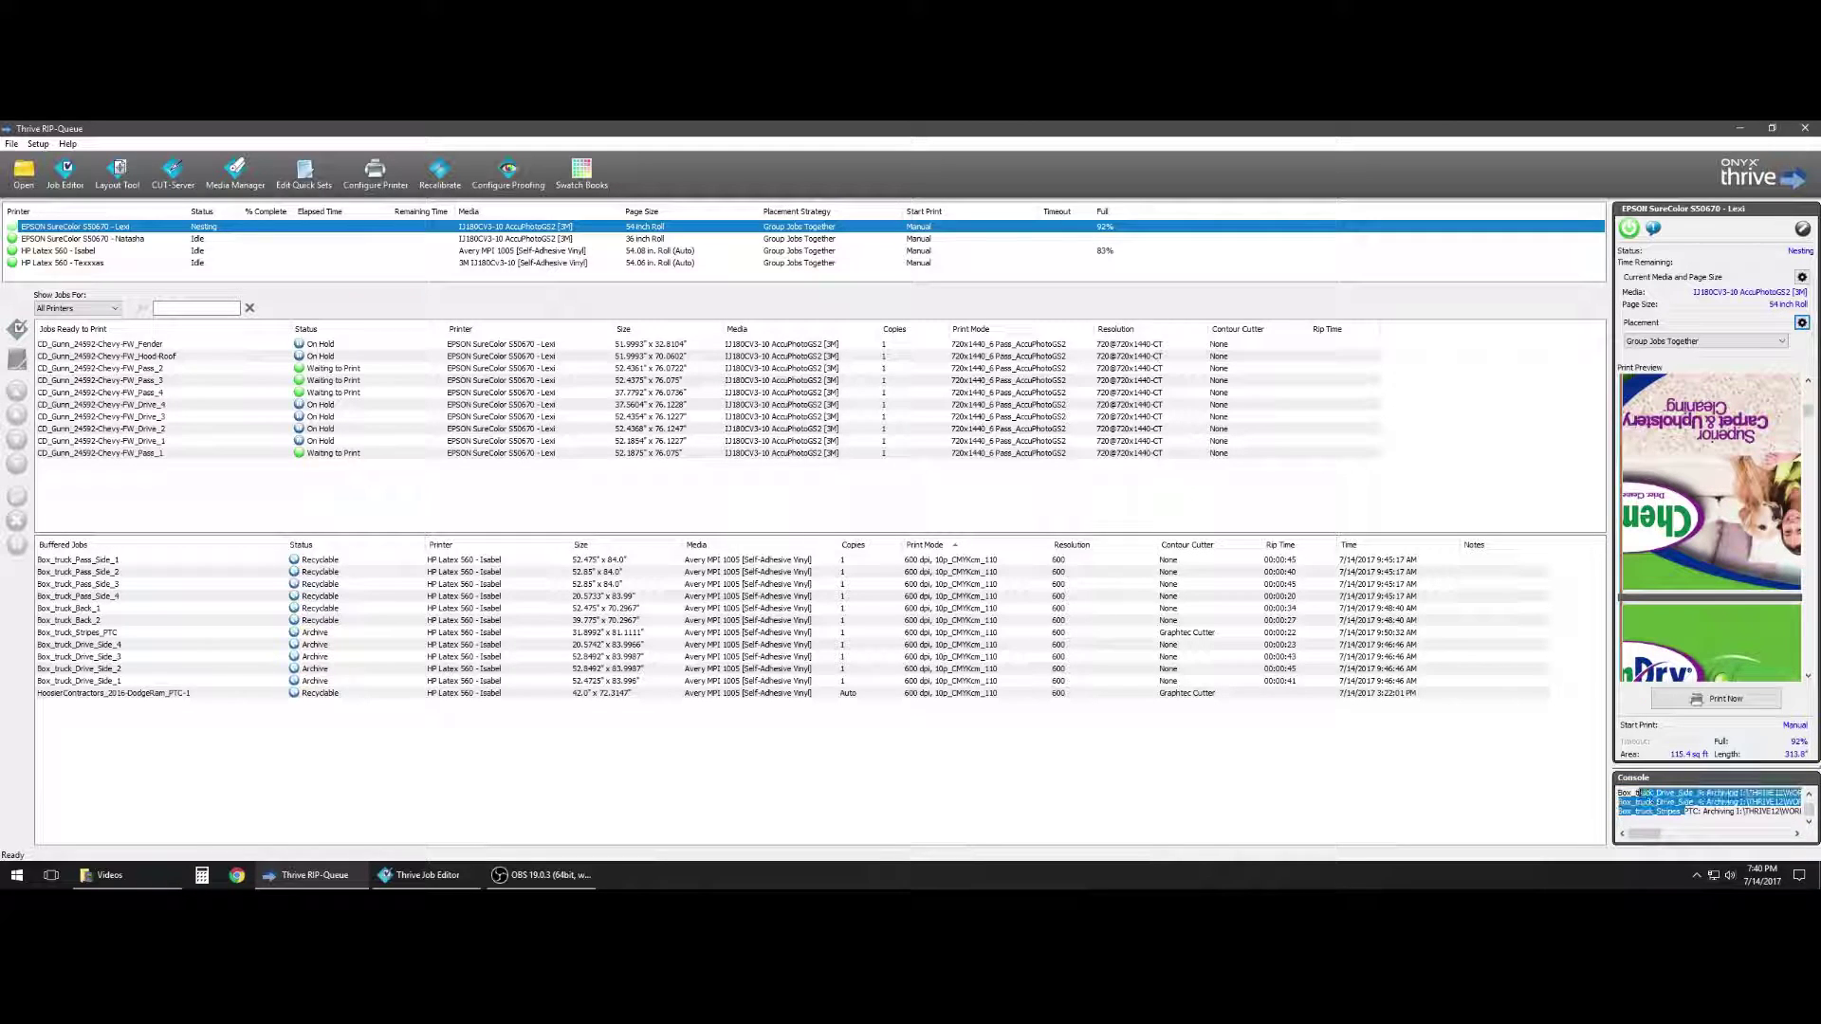
{"action": "left_click_drag", "start_coordinate": [1706, 801], "coordinate": [1745, 828]}
{"action": "left_click", "coordinate": [1784, 826]}
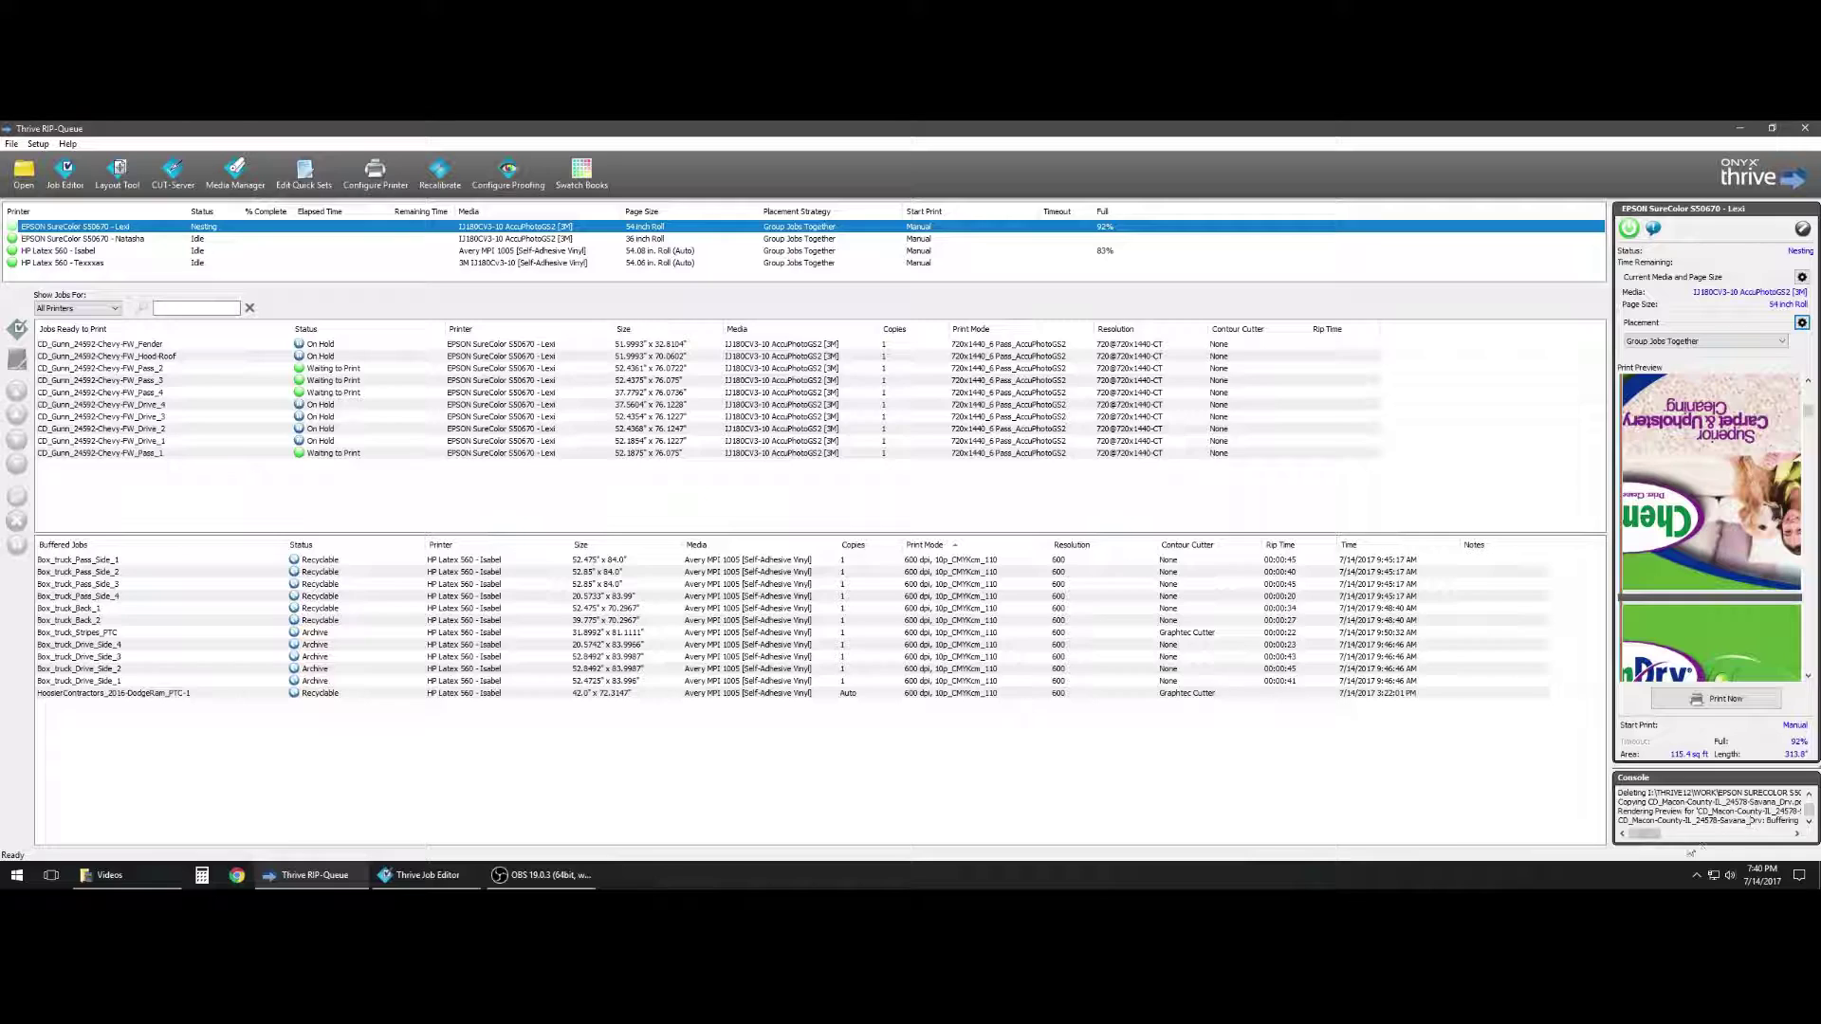